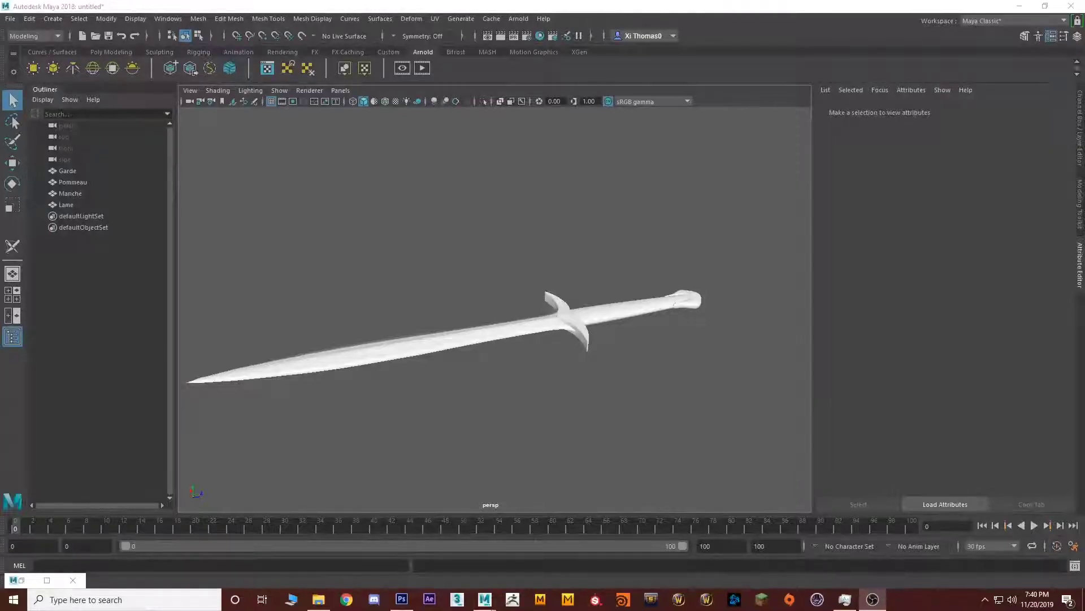
Open the UV Editor from the Modeling menu set and position its window beside the sword.
{"action": "left_click_drag", "start_coordinate": [371, 330], "coordinate": [475, 272], "text": "alt"}
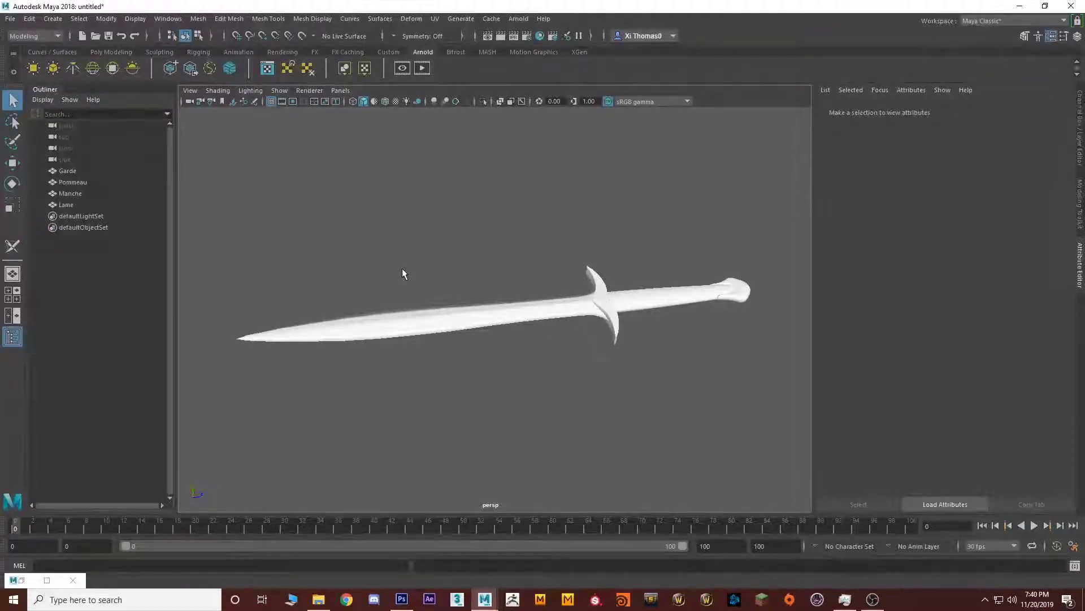
{"action": "left_click", "coordinate": [434, 18]}
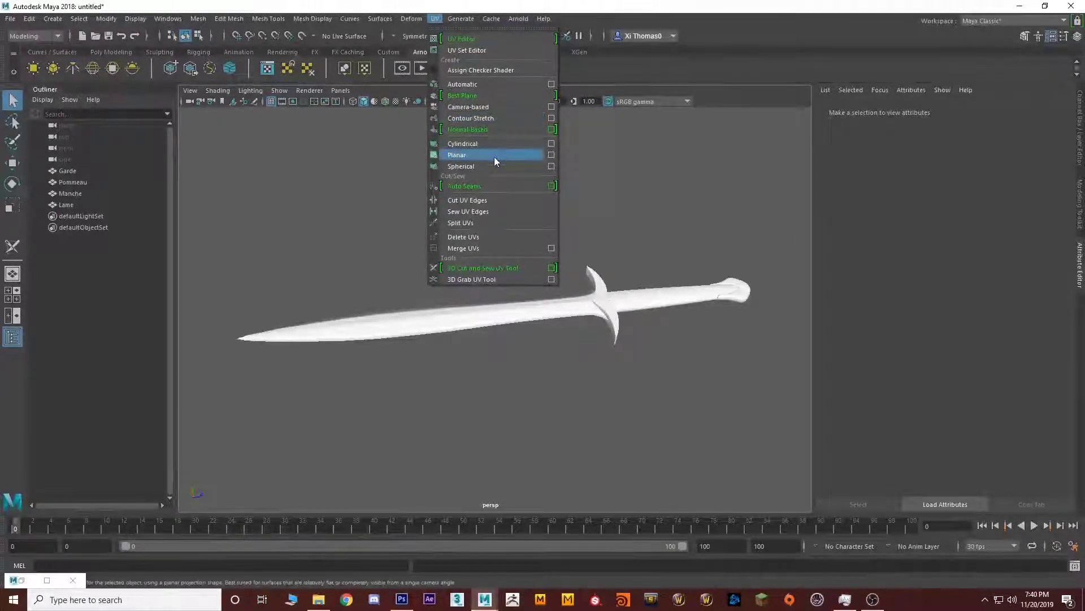
{"action": "left_click", "coordinate": [435, 19]}
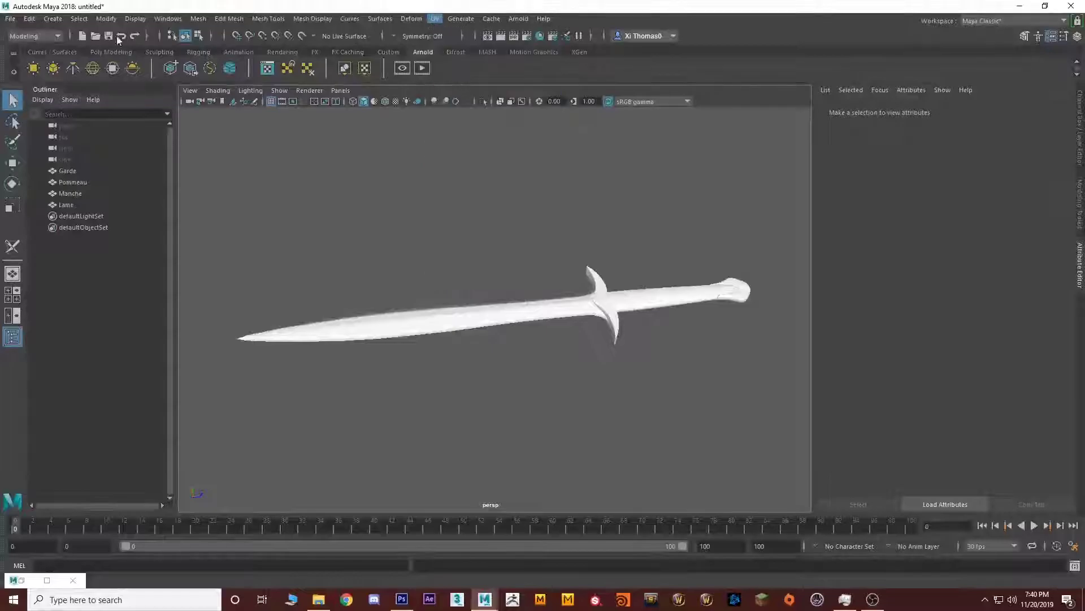
{"action": "left_click", "coordinate": [43, 35]}
{"action": "left_click", "coordinate": [32, 50]}
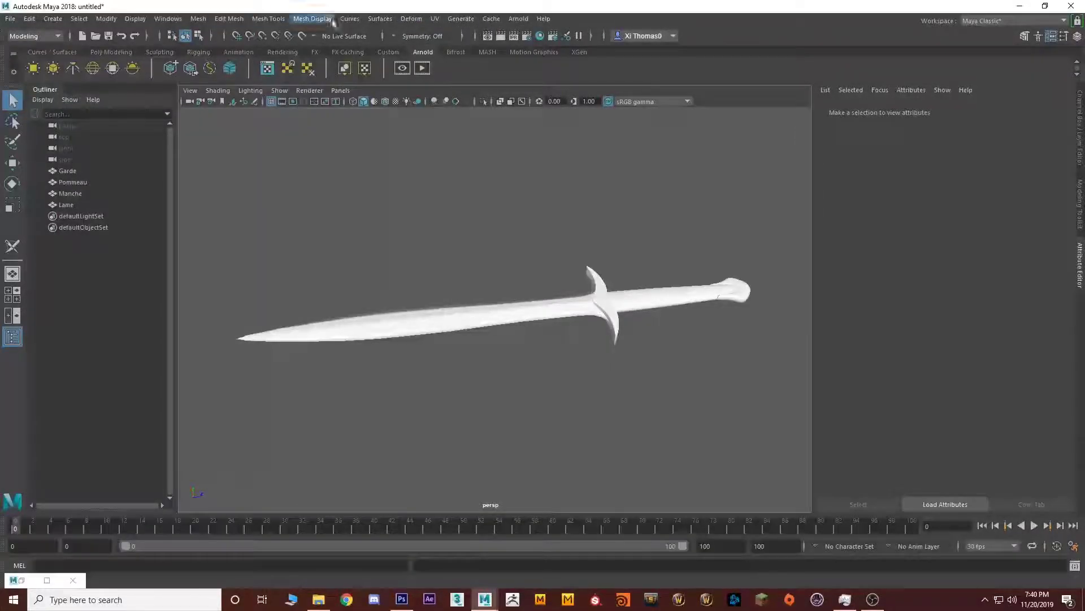
{"action": "left_click", "coordinate": [433, 20]}
{"action": "left_click", "coordinate": [461, 39]}
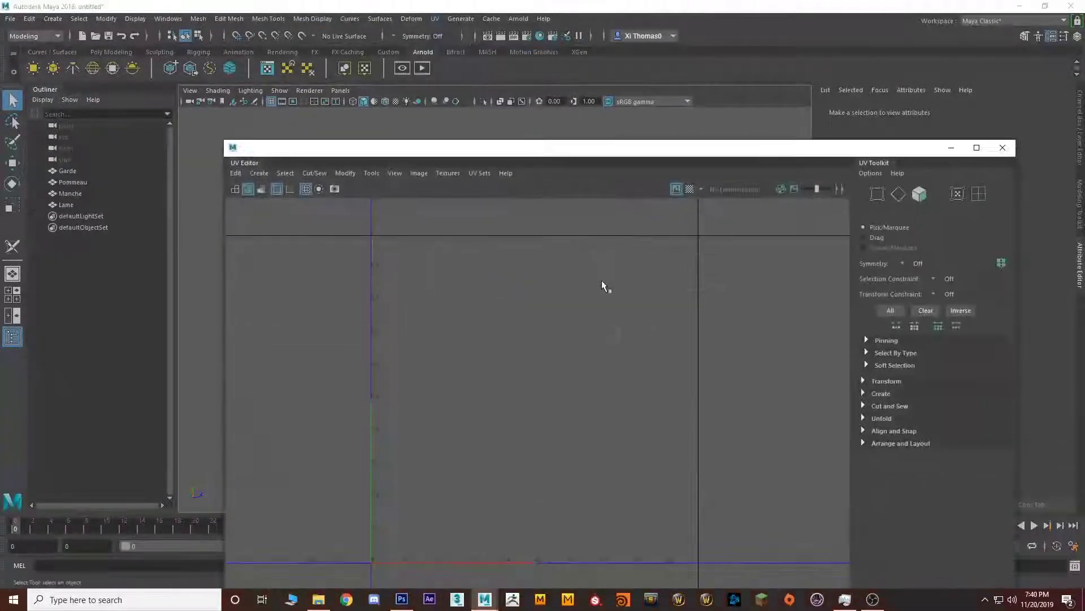
{"action": "left_click_drag", "start_coordinate": [543, 157], "coordinate": [652, 94]}
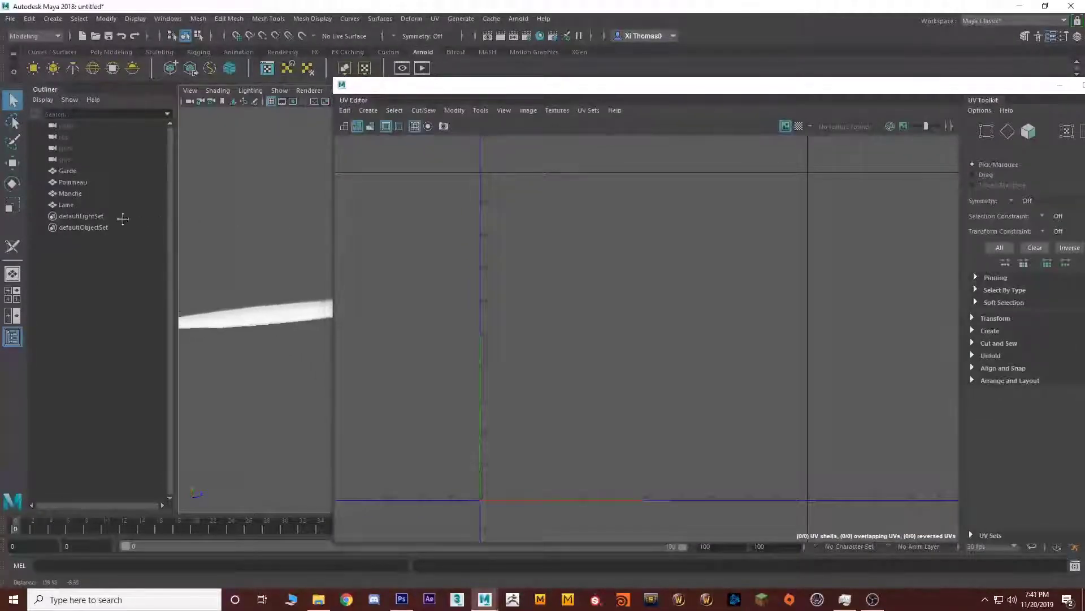
Select all four sword parts (Garde, Pommeau, Manche and Lame) and apply a Planar UV projection to them.
{"action": "left_click", "coordinate": [253, 315]}
{"action": "scroll", "coordinate": [264, 369], "scroll_direction": "down", "scroll_amount": 6}
{"action": "middle_click_drag", "start_coordinate": [283, 337], "coordinate": [143, 344], "text": "alt"}
{"action": "left_click_drag", "start_coordinate": [201, 268], "coordinate": [395, 354]}
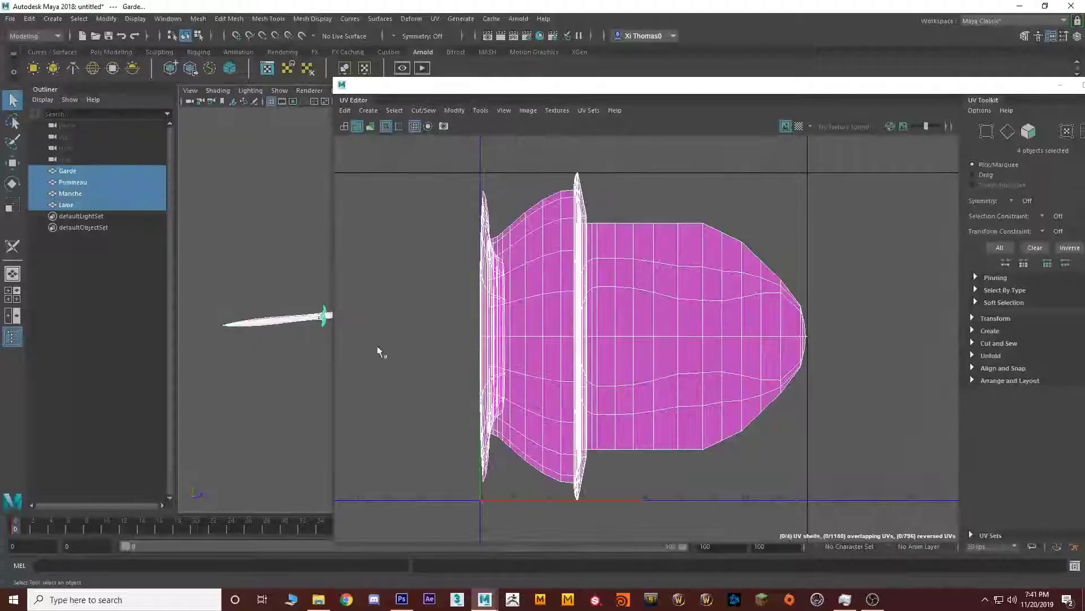
{"action": "middle_click_drag", "start_coordinate": [296, 218], "coordinate": [213, 266], "text": "alt"}
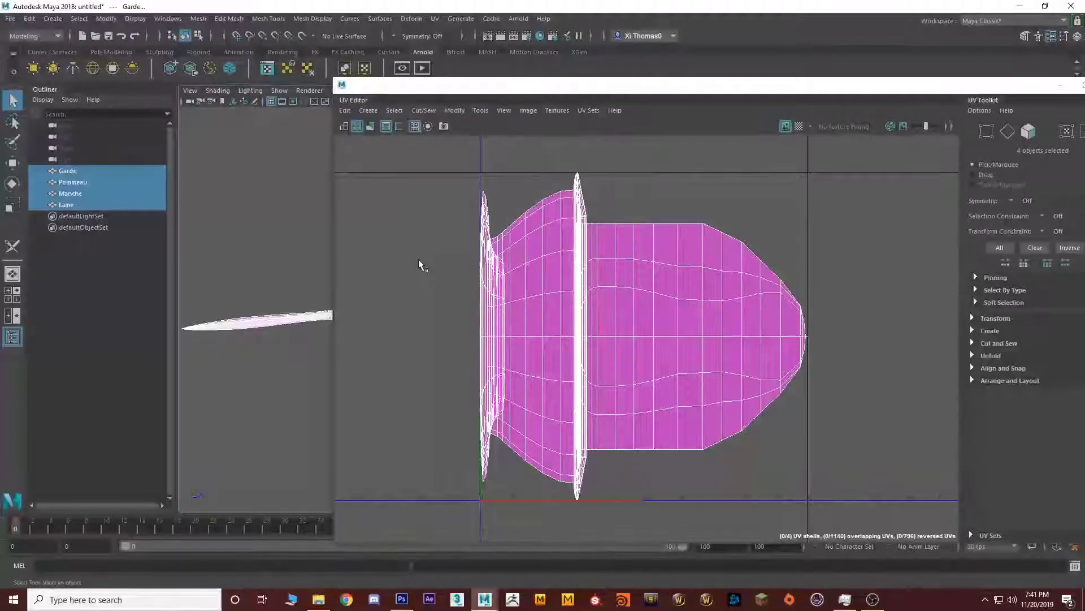
{"action": "left_click", "coordinate": [430, 17]}
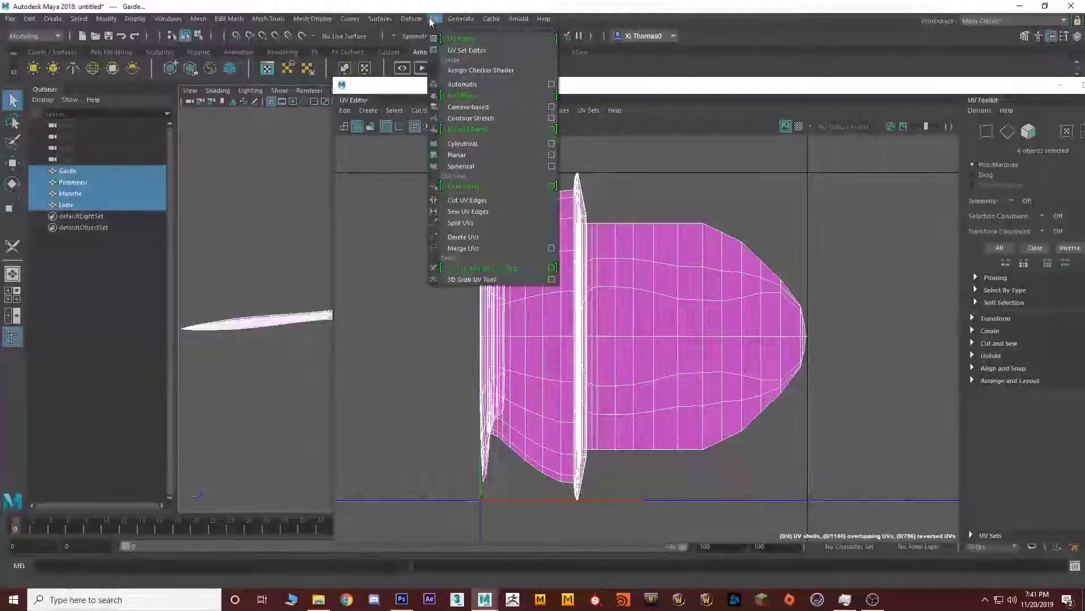
{"action": "left_click", "coordinate": [463, 153]}
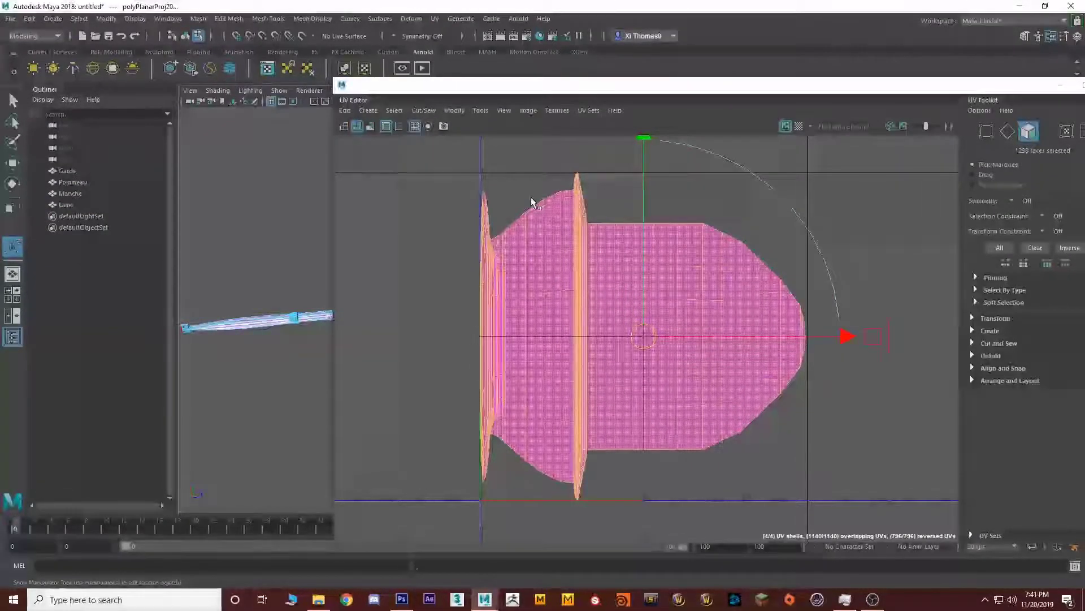
{"action": "left_click", "coordinate": [595, 185]}
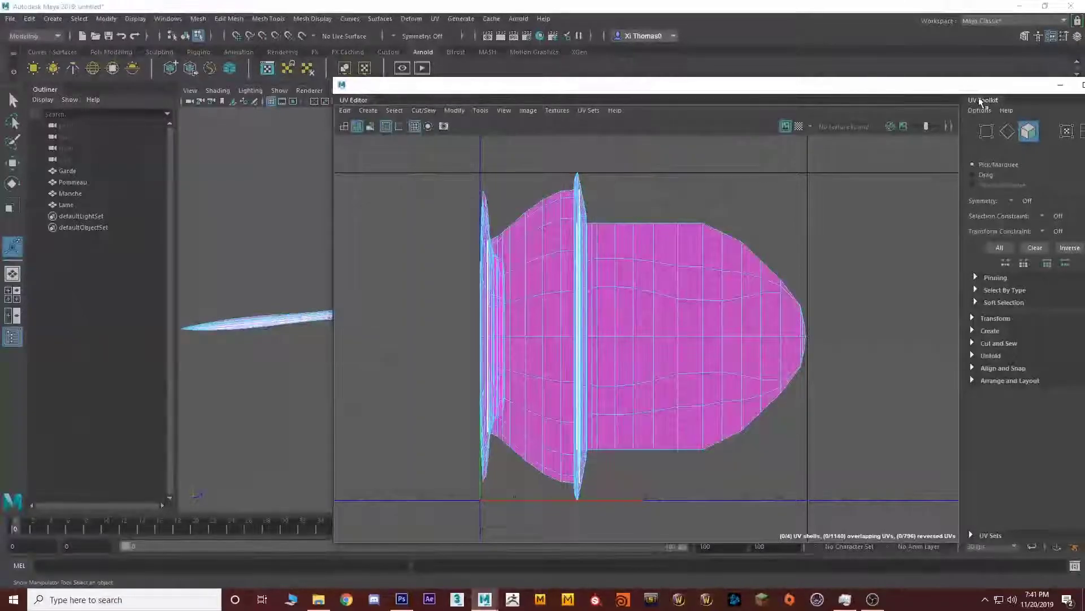
Minimize the UV Editor and bring the whole sword back into view.
{"action": "left_click_drag", "start_coordinate": [962, 86], "coordinate": [705, 109]}
{"action": "left_click", "coordinate": [805, 109]}
{"action": "left_click_drag", "start_coordinate": [587, 300], "coordinate": [381, 344], "text": "alt"}
{"action": "middle_click_drag", "start_coordinate": [381, 344], "coordinate": [452, 336], "text": "alt"}
{"action": "left_click_drag", "start_coordinate": [451, 336], "coordinate": [450, 388], "text": "alt"}
Return to object selection mode, select the Lame blade and activate the 3D Cut and Sew UV Tool.
{"action": "right_click_drag", "start_coordinate": [476, 345], "coordinate": [517, 251]}
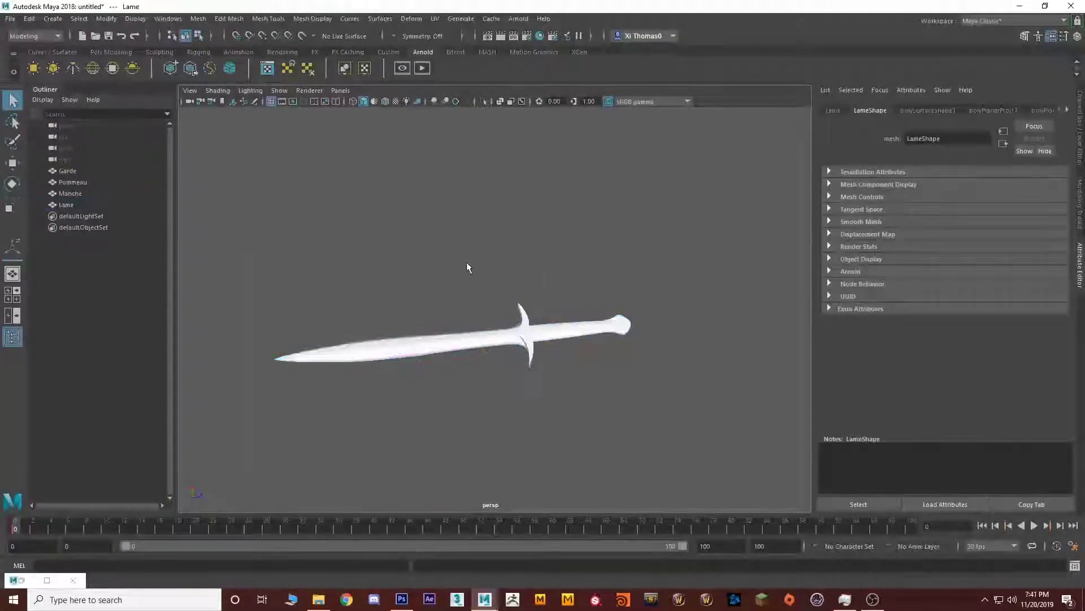
{"action": "scroll", "coordinate": [395, 389], "scroll_direction": "up", "scroll_amount": 3}
{"action": "left_click", "coordinate": [382, 373]}
{"action": "left_click_drag", "start_coordinate": [388, 286], "coordinate": [524, 214], "text": "alt"}
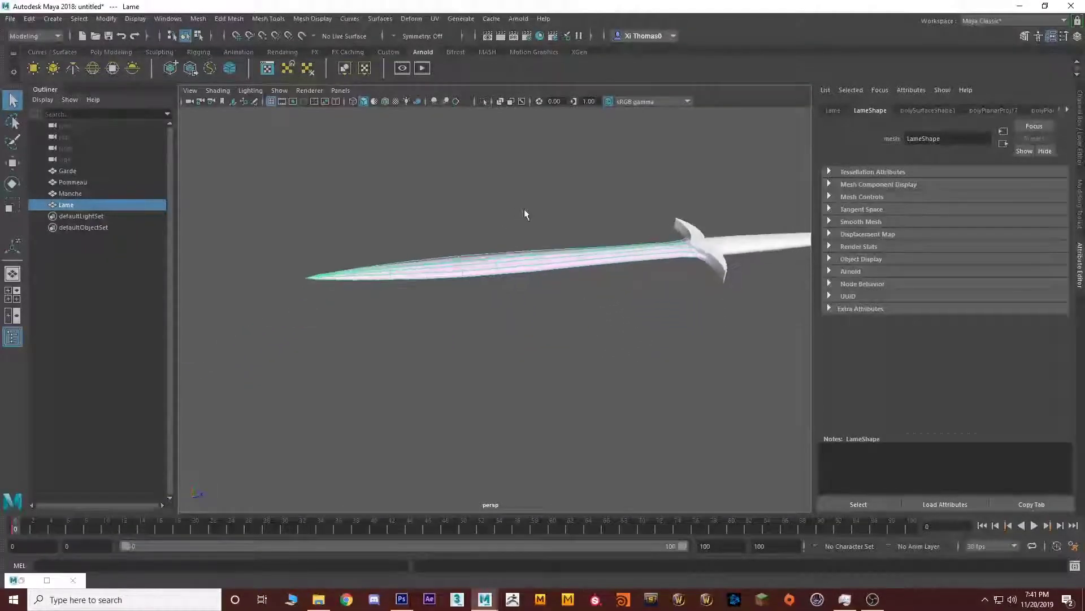
{"action": "left_click", "coordinate": [435, 19]}
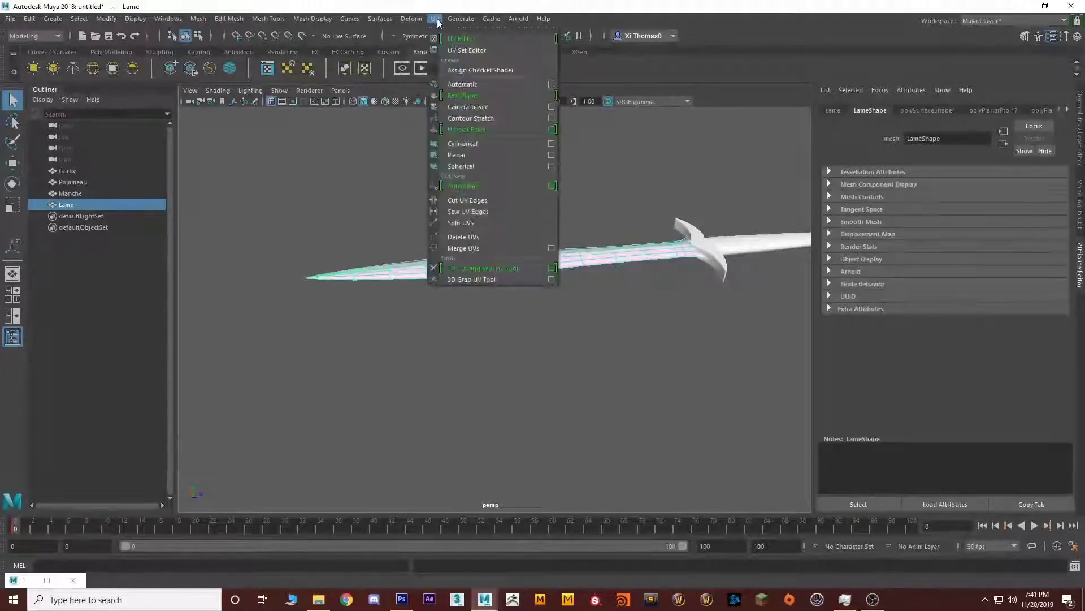
{"action": "left_click", "coordinate": [480, 269]}
Examine the blade, guard, handle and pommel from all sides to plan where the UV seams should run.
{"action": "left_click_drag", "start_coordinate": [533, 322], "coordinate": [521, 359], "text": "alt"}
{"action": "right_click_drag", "start_coordinate": [521, 358], "coordinate": [572, 395], "text": "alt"}
{"action": "left_click_drag", "start_coordinate": [572, 395], "coordinate": [588, 399], "text": "alt"}
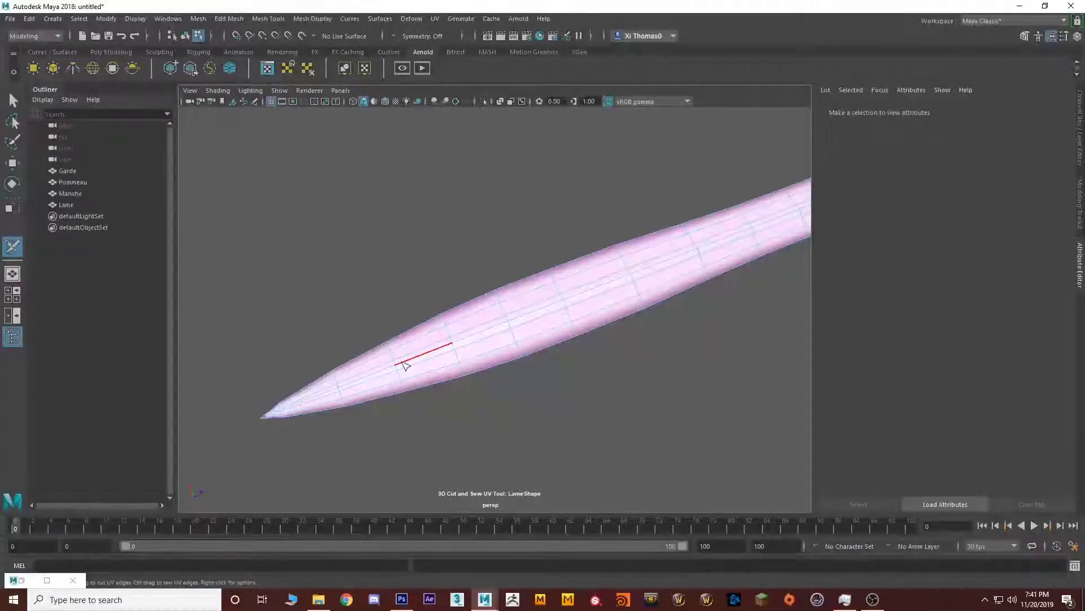
{"action": "left_click_drag", "start_coordinate": [492, 355], "coordinate": [555, 273], "text": "alt"}
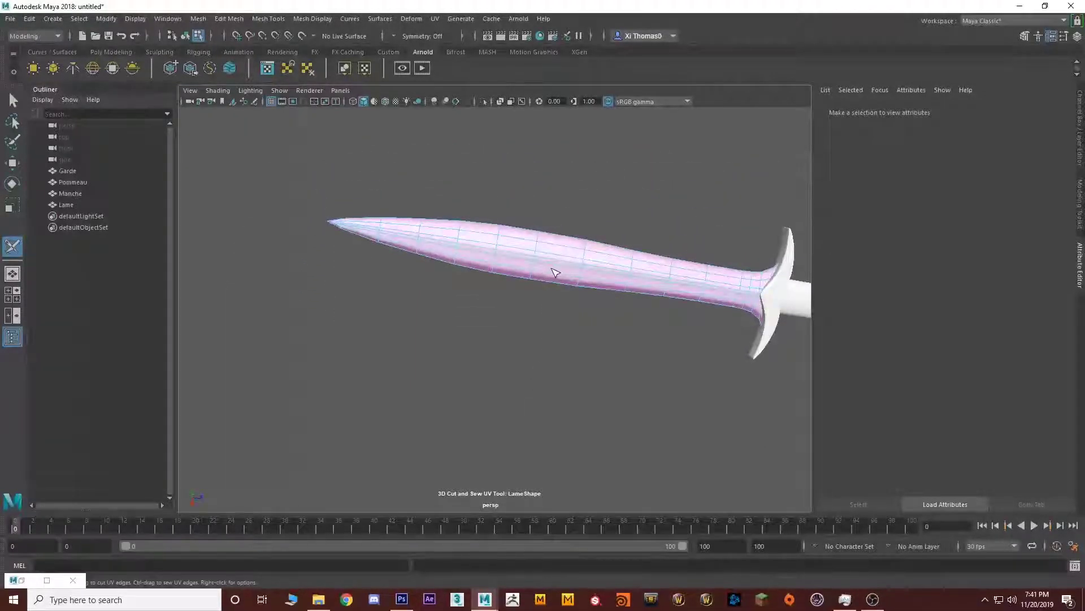
{"action": "left_click_drag", "start_coordinate": [530, 185], "coordinate": [519, 334], "text": "alt"}
{"action": "middle_click_drag", "start_coordinate": [546, 335], "coordinate": [456, 303], "text": "alt"}
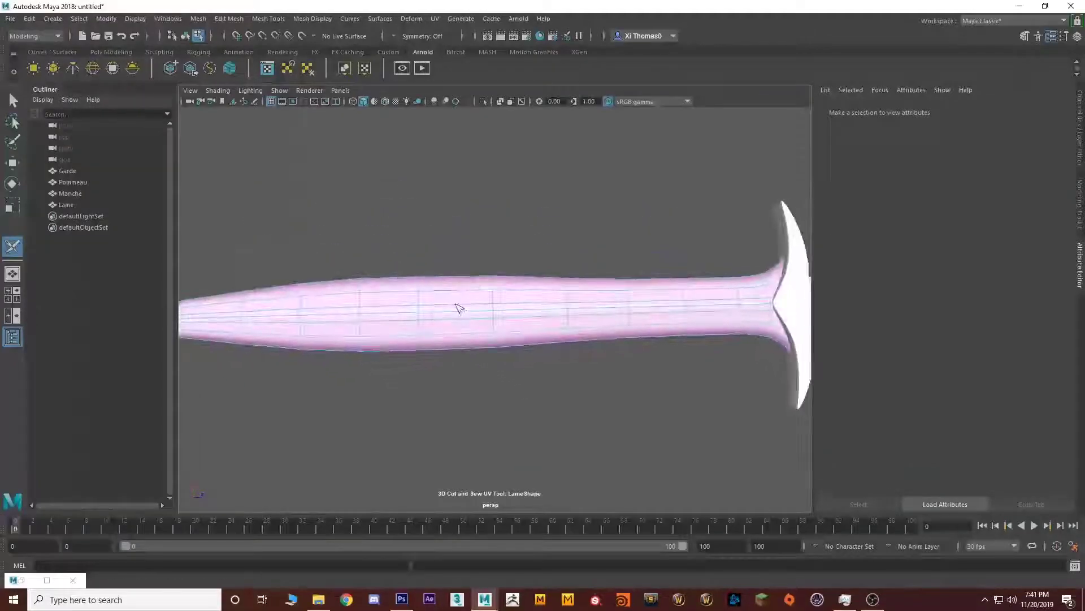
{"action": "left_click_drag", "start_coordinate": [470, 418], "coordinate": [488, 264], "text": "alt"}
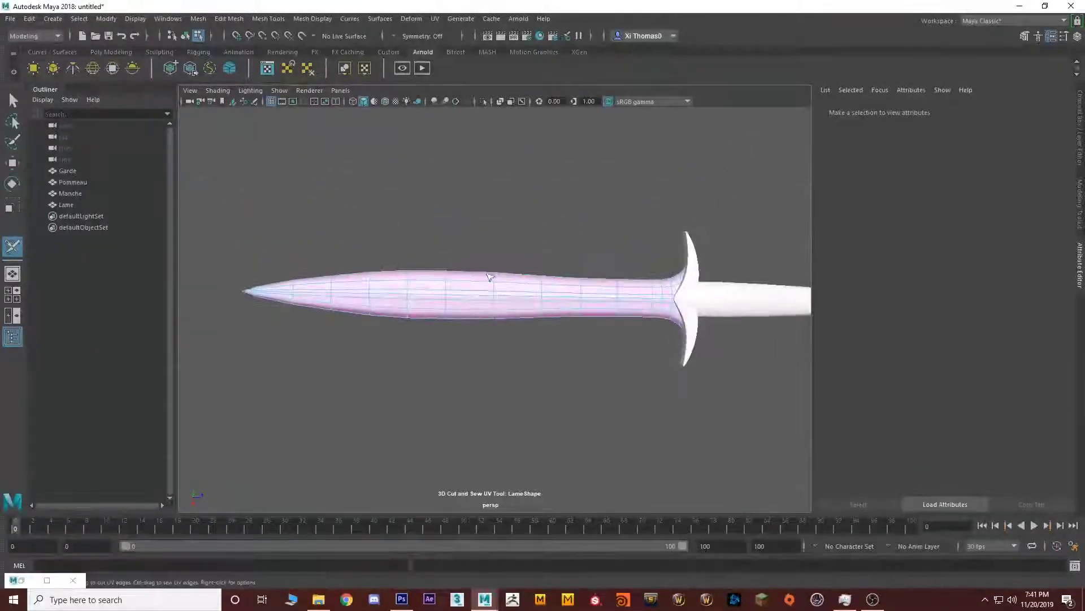
{"action": "left_click_drag", "start_coordinate": [491, 310], "coordinate": [385, 368], "text": "alt"}
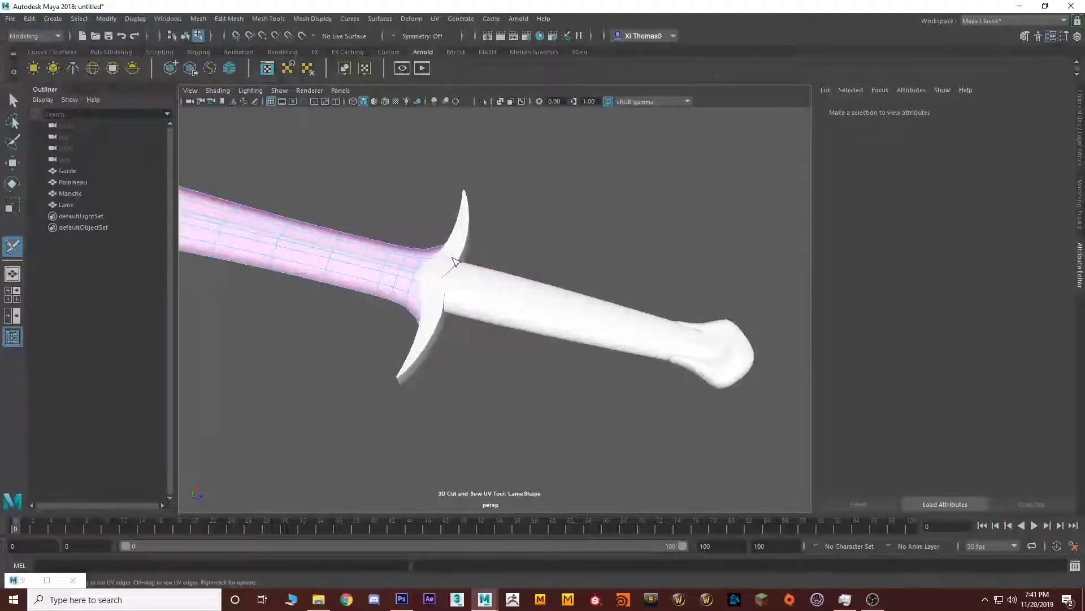
{"action": "left_click_drag", "start_coordinate": [439, 294], "coordinate": [478, 243], "text": "alt"}
{"action": "left_click_drag", "start_coordinate": [583, 251], "coordinate": [593, 297], "text": "alt"}
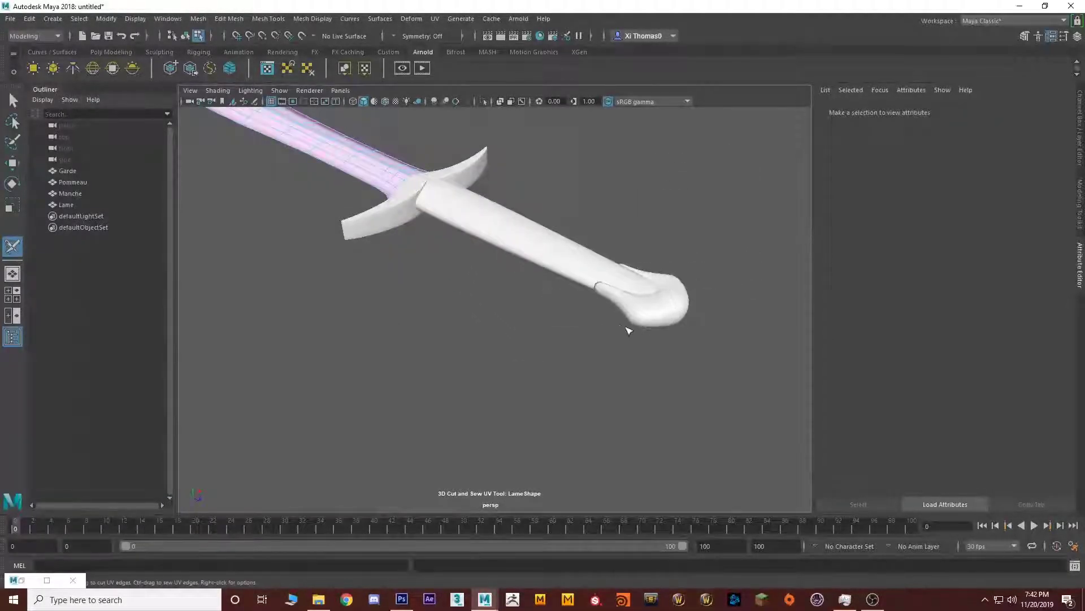
{"action": "left_click_drag", "start_coordinate": [684, 299], "coordinate": [623, 375], "text": "alt"}
{"action": "middle_click_drag", "start_coordinate": [511, 371], "coordinate": [806, 264], "text": "alt"}
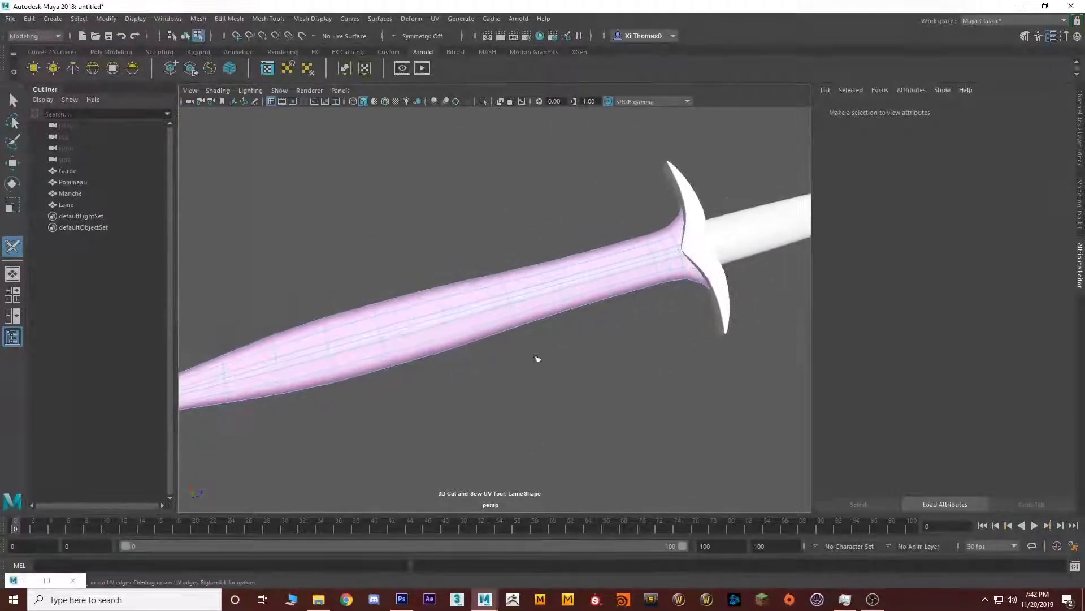
{"action": "middle_click_drag", "start_coordinate": [581, 354], "coordinate": [680, 292], "text": "alt"}
{"action": "mouse_move", "coordinate": [571, 310]}
{"action": "left_mouse_down", "text": "alt"}
{"action": "mouse_move", "coordinate": [496, 320]}
{"action": "mouse_move", "coordinate": [499, 294]}
{"action": "mouse_move", "coordinate": [511, 361]}
{"action": "left_mouse_up", "text": "alt"}
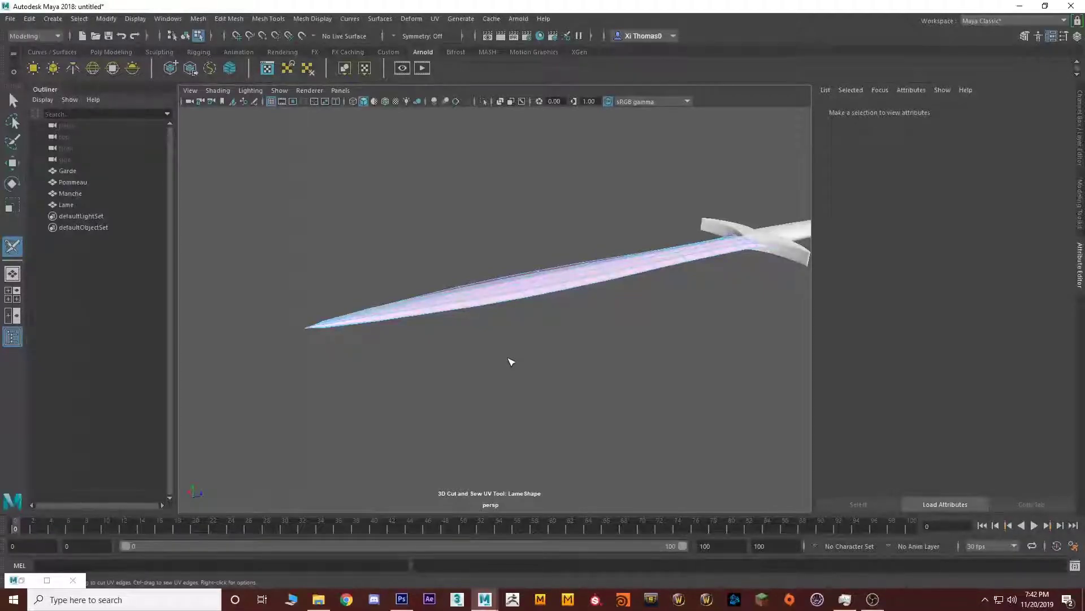
{"action": "left_click_drag", "start_coordinate": [437, 303], "coordinate": [453, 334], "text": "alt"}
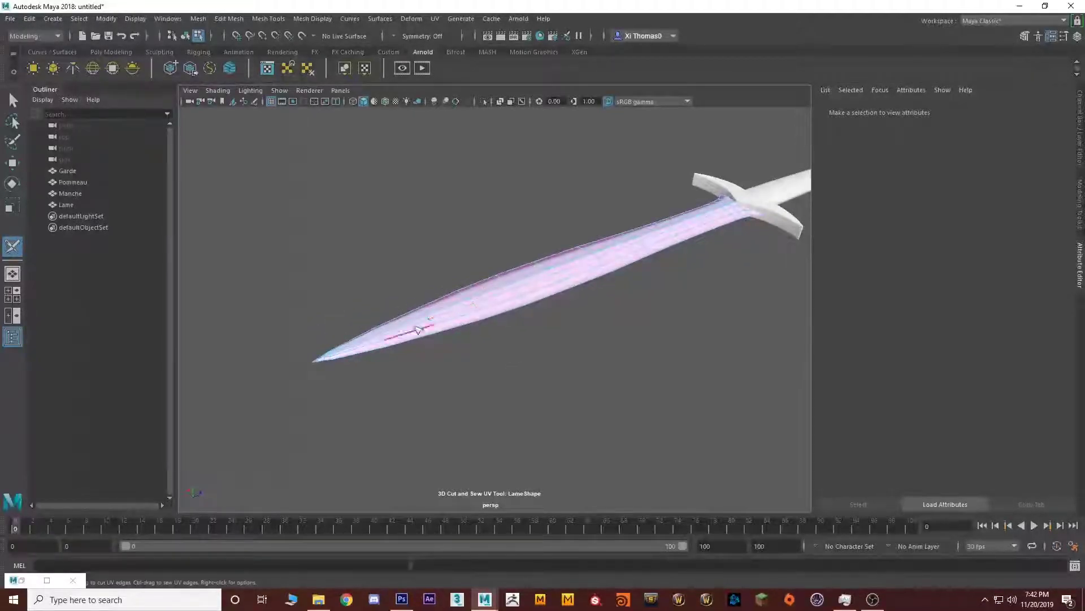
{"action": "left_click_drag", "start_coordinate": [614, 362], "coordinate": [607, 260], "text": "alt"}
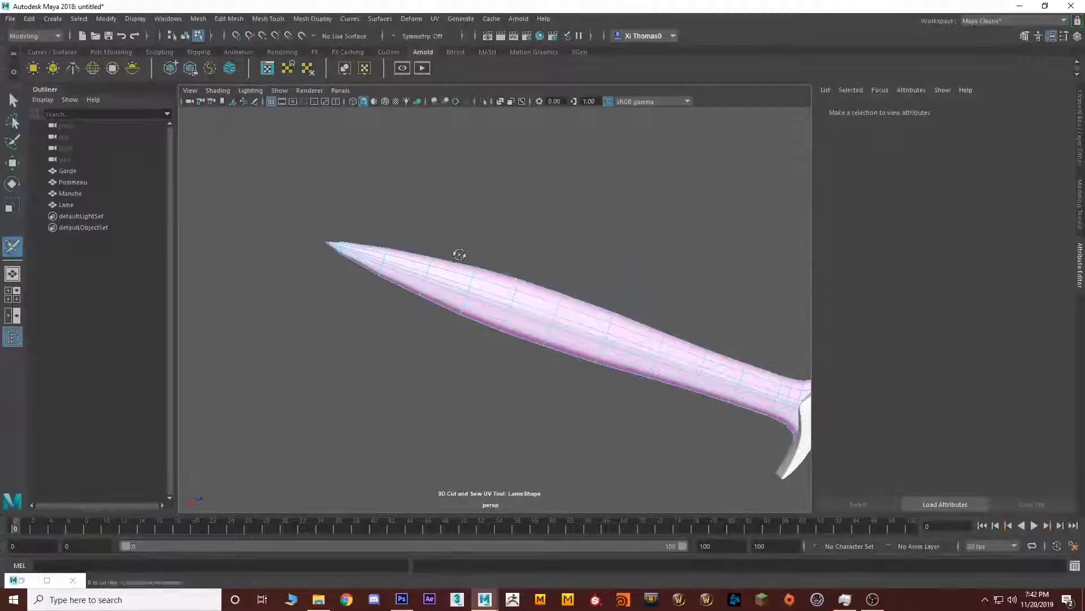
{"action": "left_click_drag", "start_coordinate": [458, 252], "coordinate": [480, 343], "text": "alt"}
Try to cut the UV edges along one sharp side of the blade, from the middle to the guard.
{"action": "scroll", "coordinate": [533, 300], "scroll_direction": "up", "scroll_amount": 8}
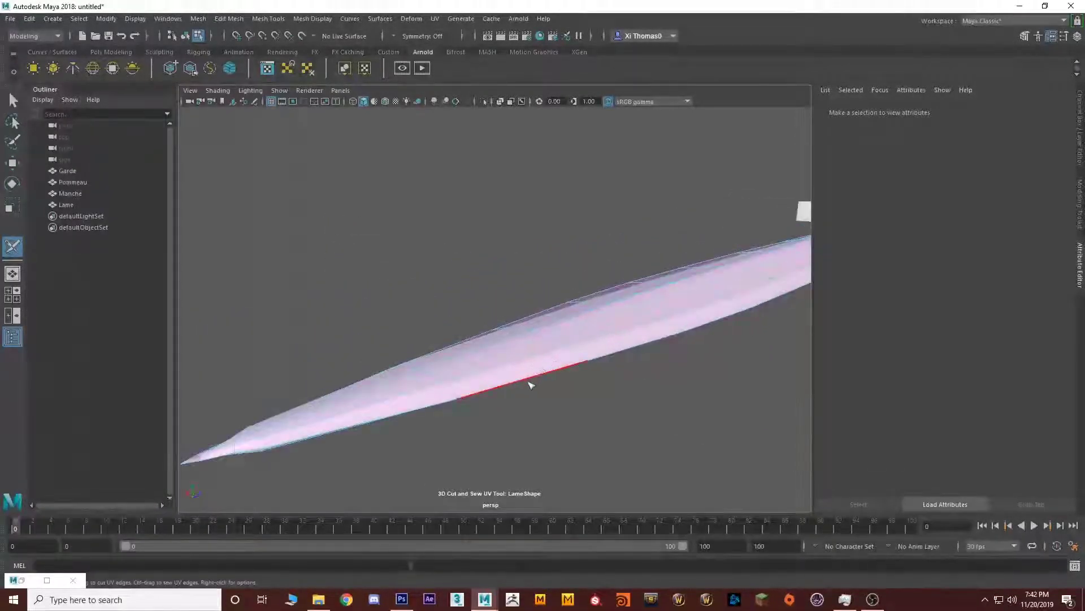
{"action": "left_click", "coordinate": [513, 387]}
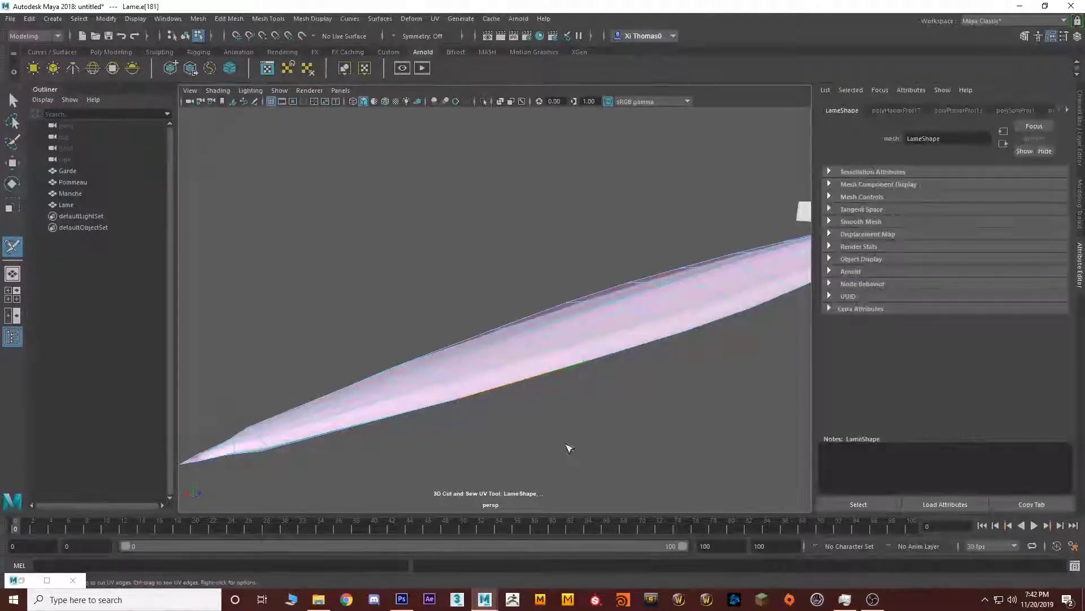
{"action": "left_click_drag", "start_coordinate": [569, 448], "coordinate": [513, 380], "text": "alt"}
{"action": "left_click_drag", "start_coordinate": [603, 364], "coordinate": [506, 375], "text": "alt"}
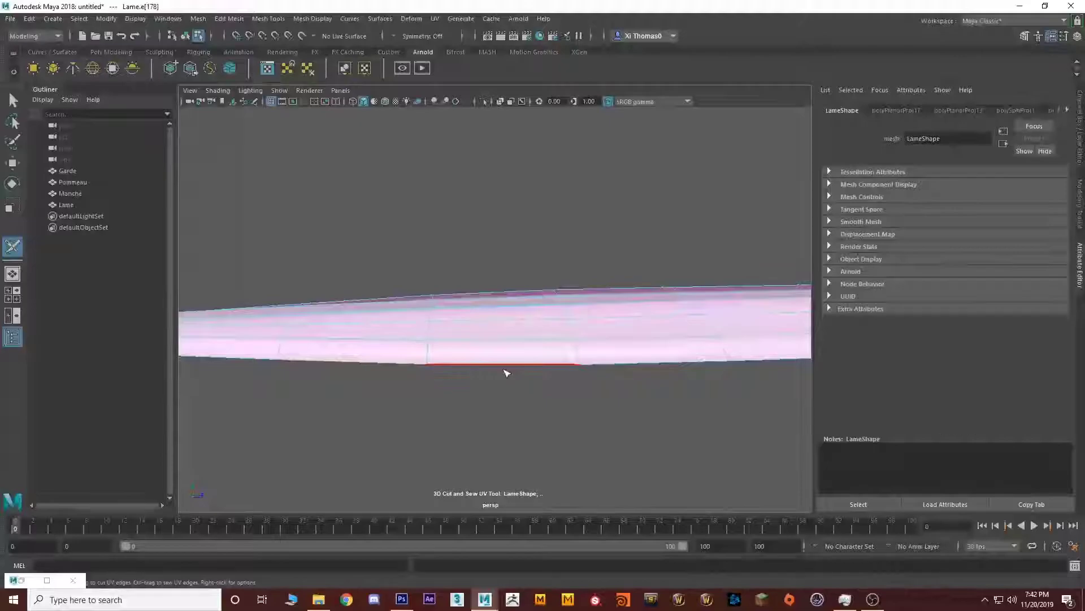
{"action": "left_click", "coordinate": [630, 371]}
{"action": "left_click_drag", "start_coordinate": [655, 382], "coordinate": [688, 391], "text": "alt"}
{"action": "middle_click_drag", "start_coordinate": [688, 392], "coordinate": [541, 388], "text": "alt"}
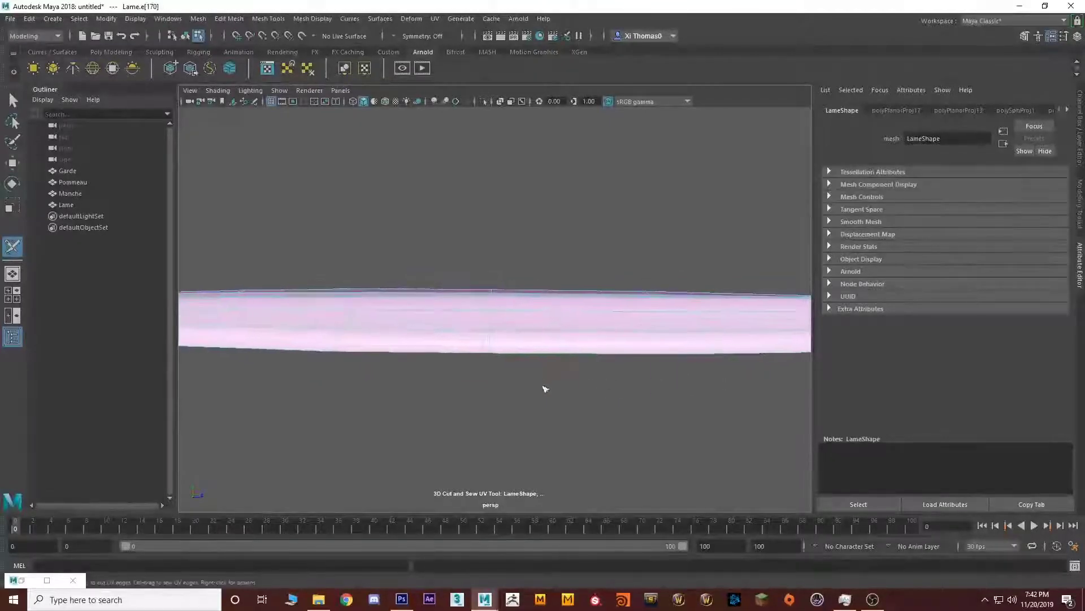
{"action": "left_click", "coordinate": [545, 354]}
{"action": "left_click", "coordinate": [713, 358]}
{"action": "left_click_drag", "start_coordinate": [733, 401], "coordinate": [740, 411], "text": "alt"}
{"action": "middle_click_drag", "start_coordinate": [739, 411], "coordinate": [470, 403], "text": "alt"}
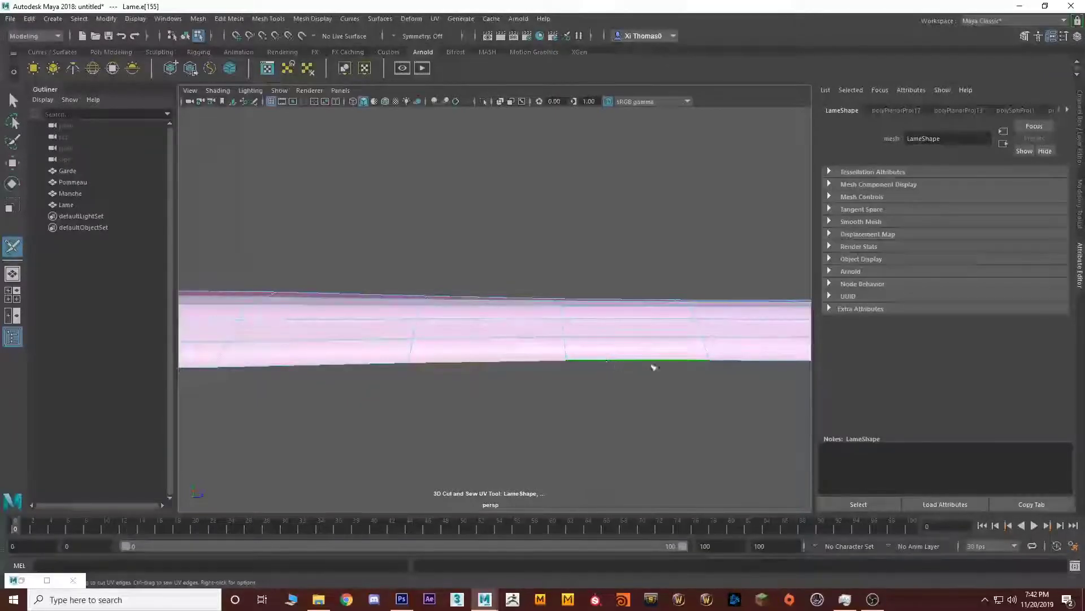
{"action": "left_click", "coordinate": [739, 366]}
{"action": "middle_click_drag", "start_coordinate": [782, 414], "coordinate": [455, 406], "text": "alt"}
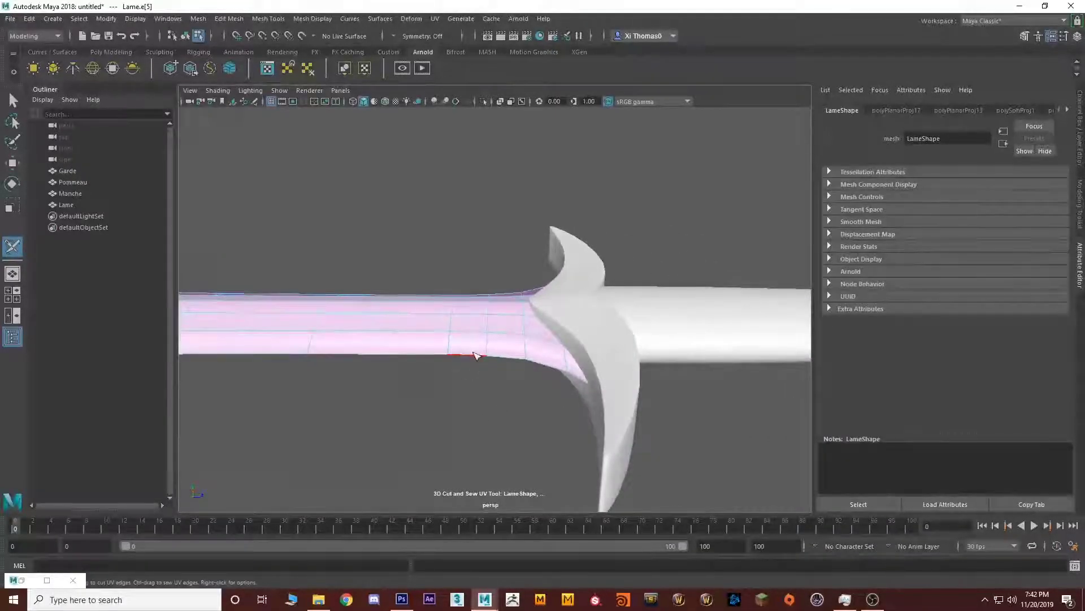
{"action": "left_click", "coordinate": [577, 378]}
Cut the UV edges along one sharp side of the blade, starting where it meets the guard.
{"action": "left_click_drag", "start_coordinate": [577, 377], "coordinate": [568, 305], "text": "alt"}
{"action": "left_click", "coordinate": [478, 241]}
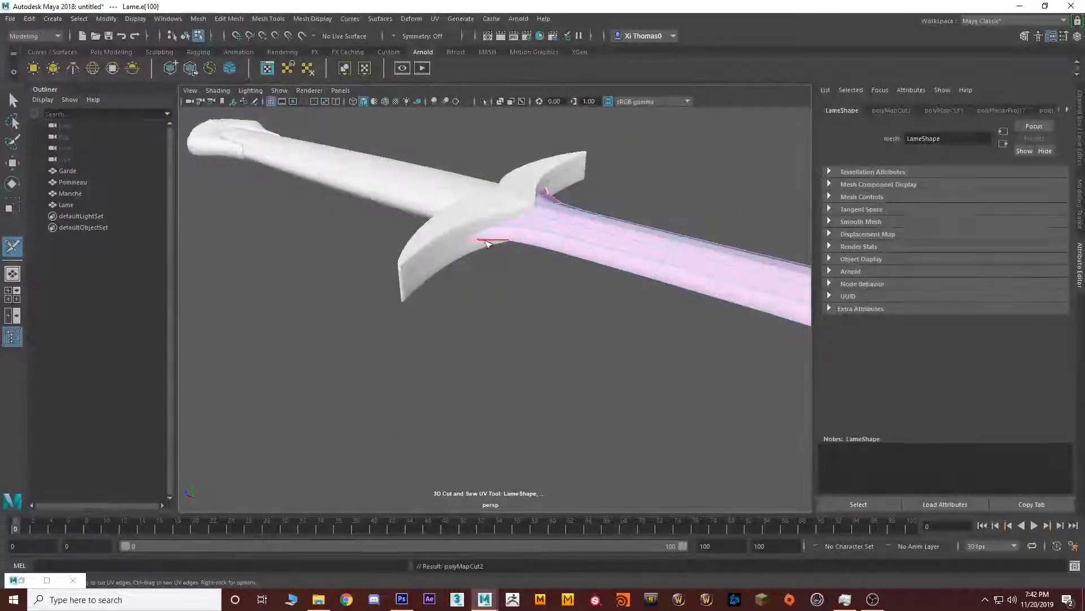
{"action": "left_click", "coordinate": [508, 241]}
{"action": "left_click", "coordinate": [524, 244]}
{"action": "left_click", "coordinate": [553, 252]}
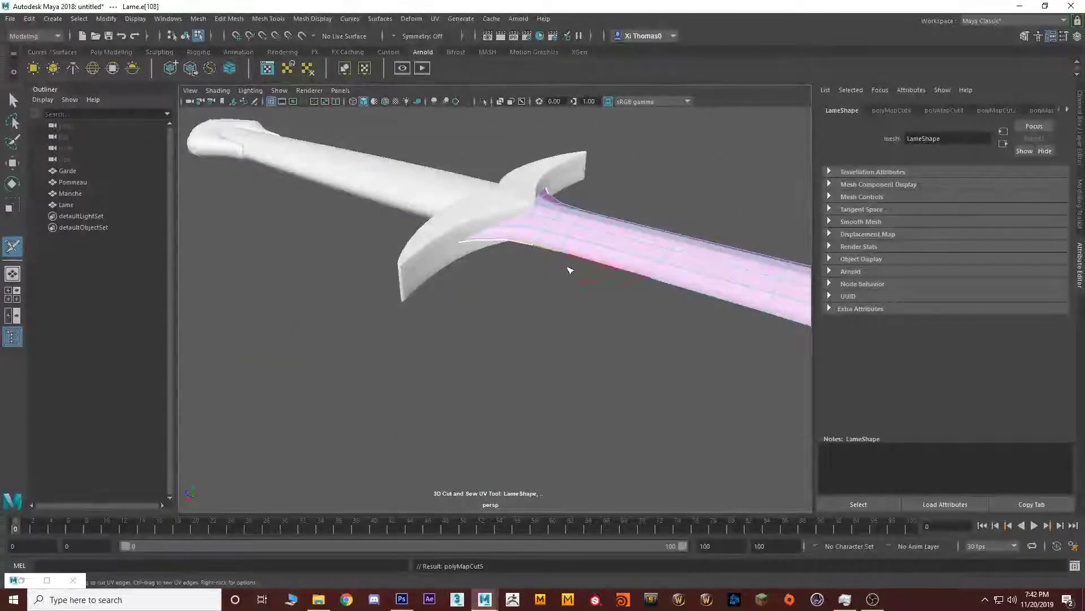
Extend the seam from the guard along the same sharp side and sew back the mistakenly cut cross edge.
{"action": "scroll", "coordinate": [565, 267], "scroll_direction": "up", "scroll_amount": 5}
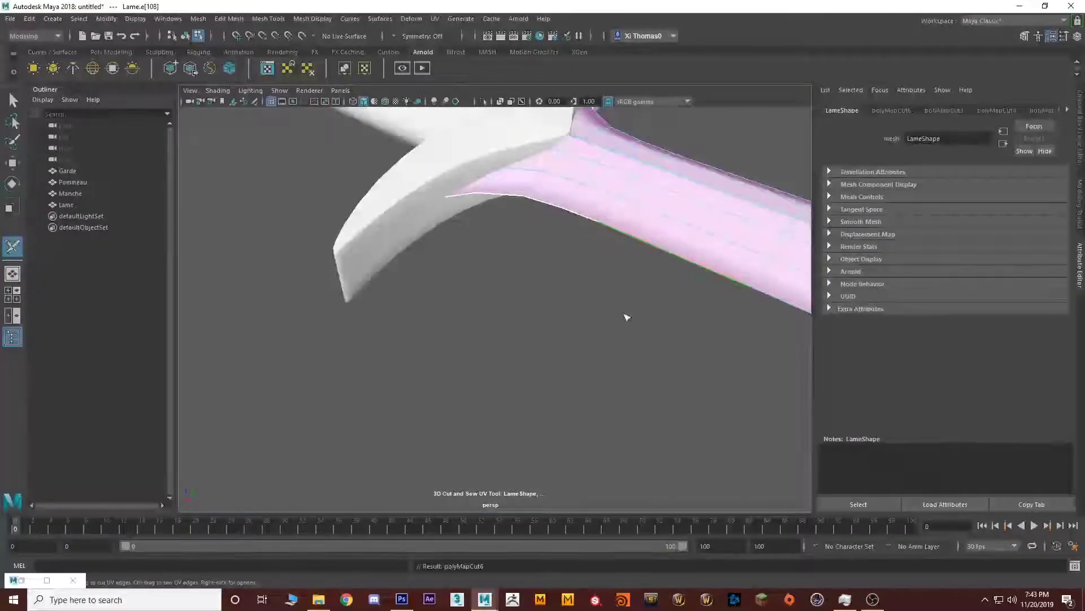
{"action": "left_click_drag", "start_coordinate": [624, 308], "coordinate": [705, 294], "text": "alt"}
{"action": "middle_click_drag", "start_coordinate": [705, 293], "coordinate": [393, 286], "text": "alt"}
{"action": "right_click_drag", "start_coordinate": [393, 286], "coordinate": [452, 280], "text": "alt"}
{"action": "left_click", "coordinate": [475, 243]}
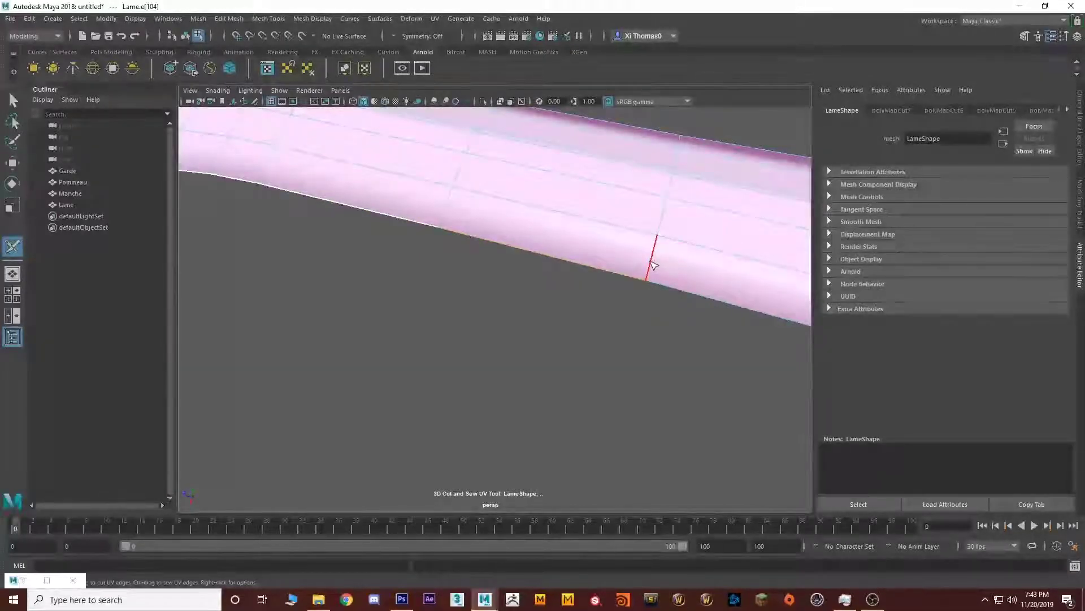
{"action": "left_click_drag", "start_coordinate": [657, 309], "coordinate": [547, 310], "text": "alt"}
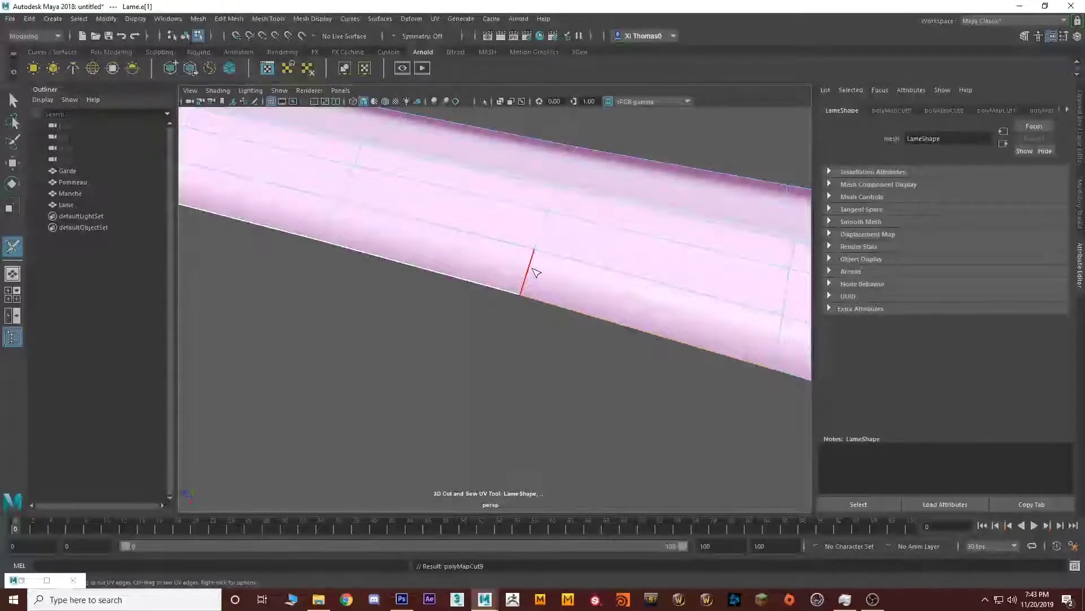
{"action": "left_click", "coordinate": [527, 270], "text": "ctrl"}
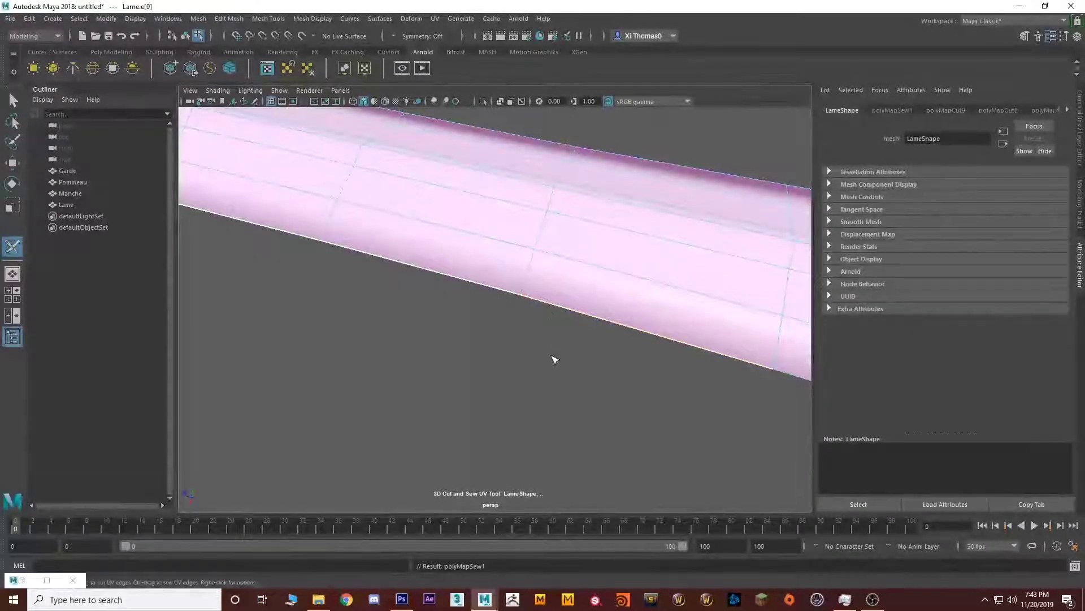
Continue the UV seam along the same sharp side through the middle of the blade.
{"action": "left_click_drag", "start_coordinate": [552, 358], "coordinate": [548, 347], "text": "alt"}
{"action": "middle_click_drag", "start_coordinate": [626, 261], "coordinate": [455, 258], "text": "alt"}
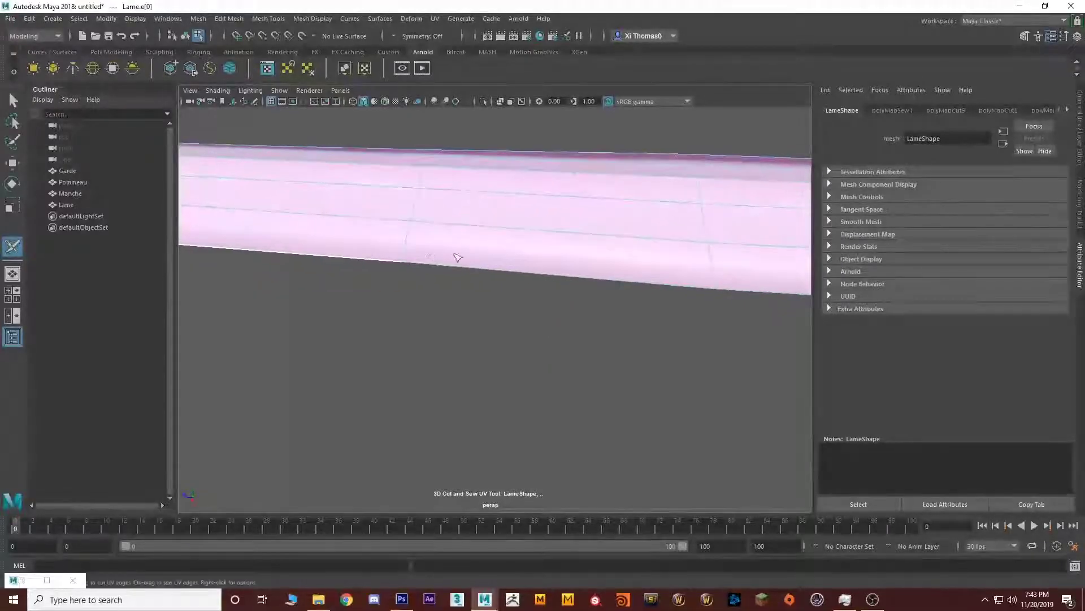
{"action": "left_click", "coordinate": [452, 265]}
{"action": "middle_click_drag", "start_coordinate": [547, 278], "coordinate": [349, 265], "text": "alt"}
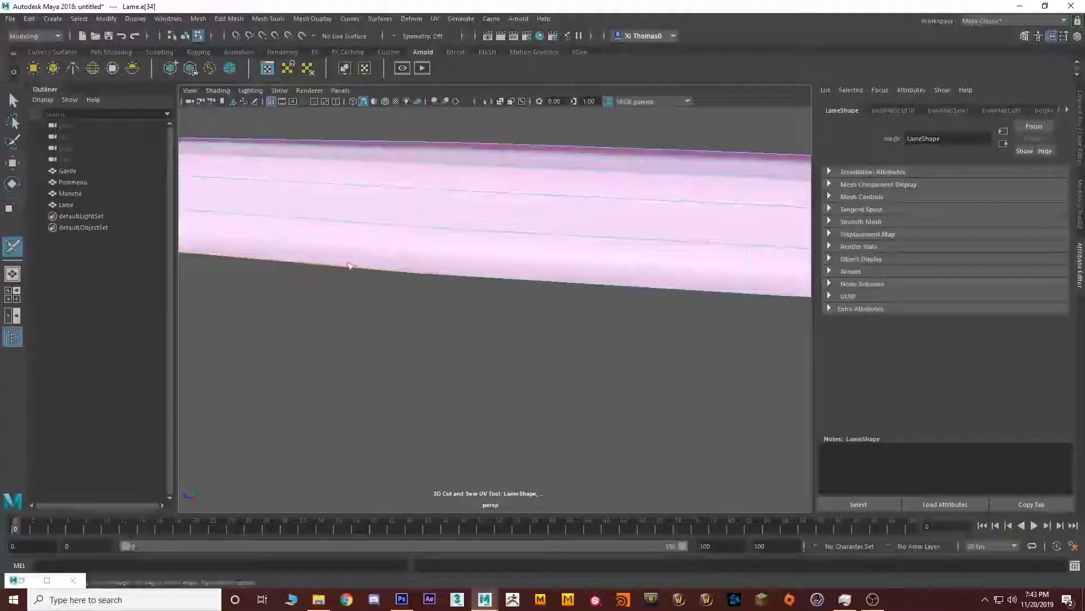
{"action": "left_click", "coordinate": [462, 278]}
{"action": "middle_click_drag", "start_coordinate": [514, 286], "coordinate": [439, 284], "text": "alt"}
{"action": "left_click", "coordinate": [439, 277]}
{"action": "left_click", "coordinate": [697, 293]}
Cut the remaining UV edges of that sharp side down the tapering part to the blade's tip.
{"action": "middle_click_drag", "start_coordinate": [715, 299], "coordinate": [347, 272], "text": "alt"}
{"action": "left_click", "coordinate": [428, 261]}
{"action": "left_click", "coordinate": [632, 265]}
{"action": "middle_click_drag", "start_coordinate": [683, 271], "coordinate": [373, 295], "text": "alt"}
{"action": "left_click", "coordinate": [522, 283]}
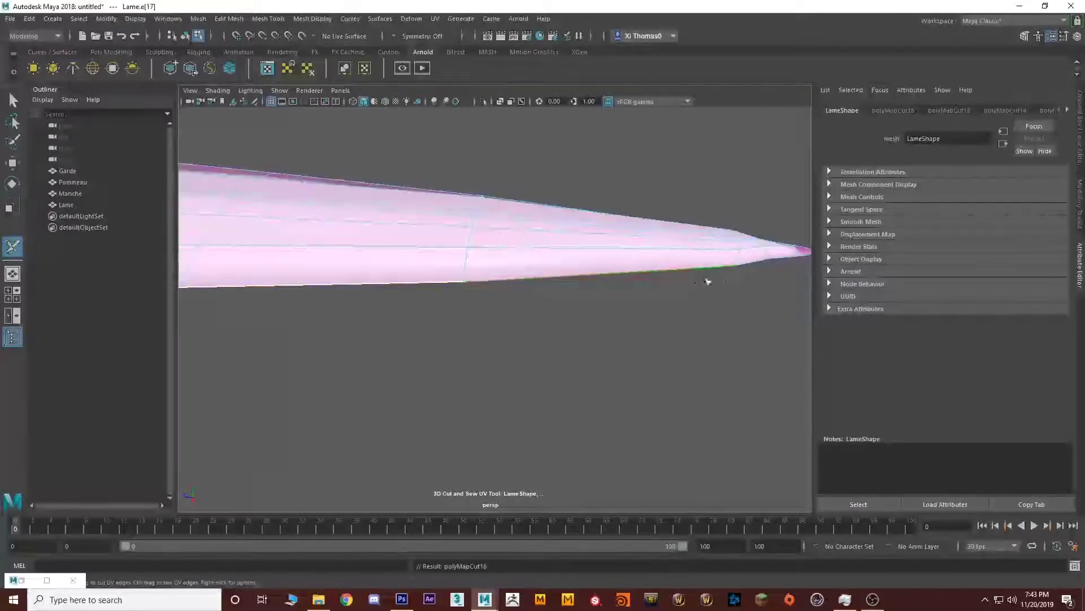
{"action": "left_click", "coordinate": [749, 270]}
{"action": "middle_click_drag", "start_coordinate": [729, 297], "coordinate": [410, 258], "text": "alt"}
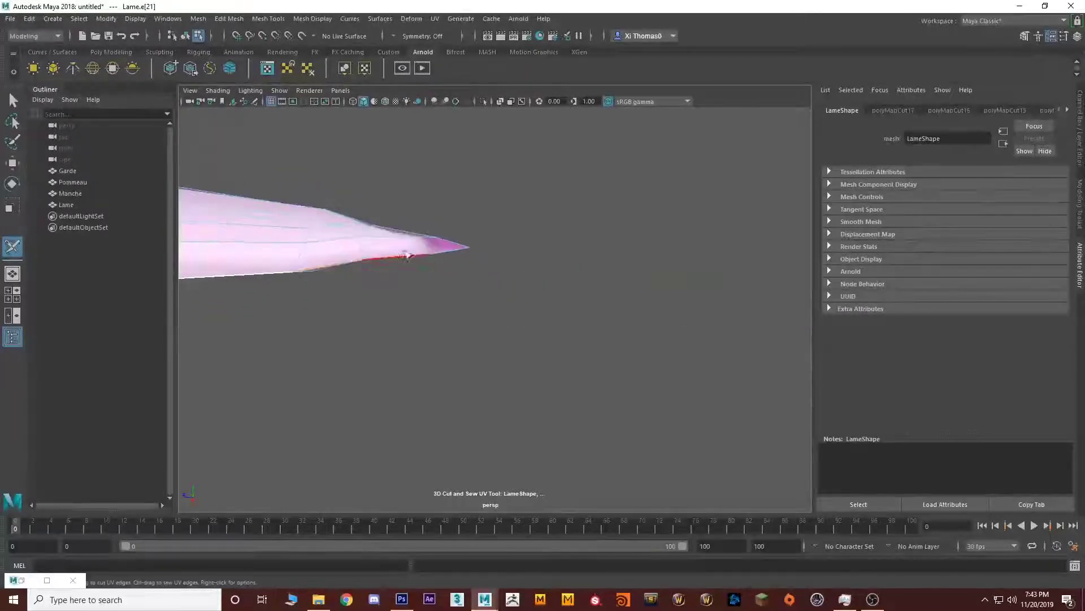
{"action": "left_click", "coordinate": [394, 257]}
Carry the UV seam around the tip and along the first part of the opposite sharp side.
{"action": "left_click_drag", "start_coordinate": [453, 246], "coordinate": [403, 300], "text": "alt"}
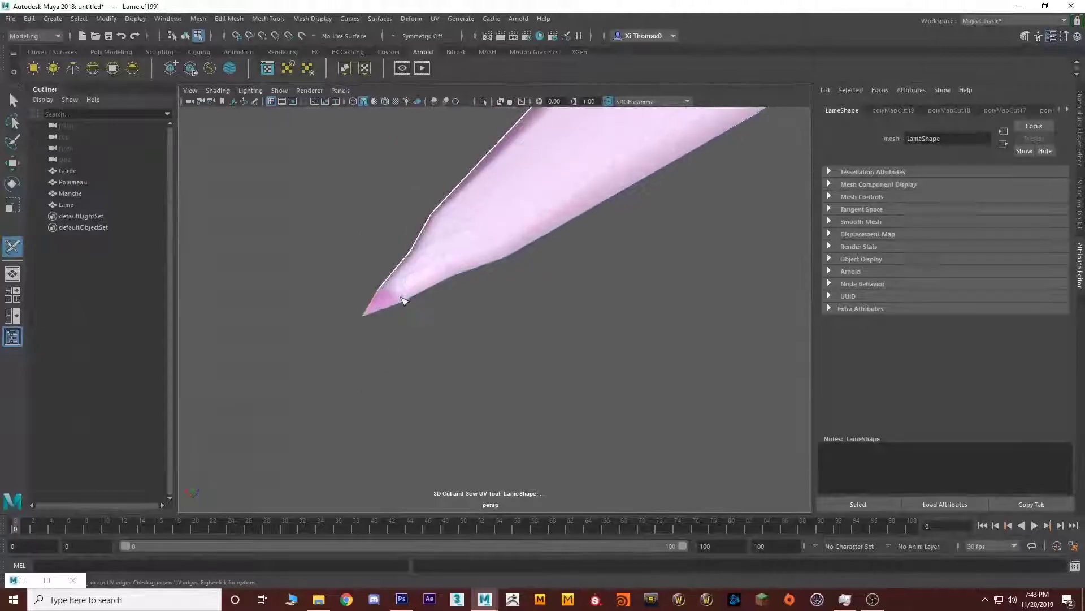
{"action": "left_click", "coordinate": [427, 298]}
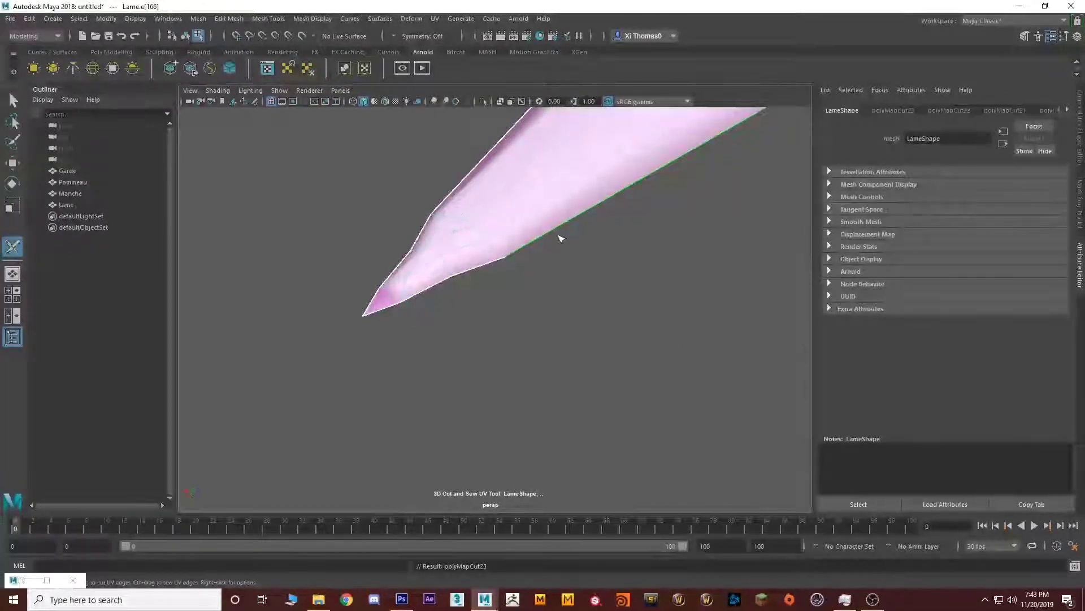
{"action": "scroll", "coordinate": [552, 312], "scroll_direction": "up", "scroll_amount": 5}
{"action": "left_click", "coordinate": [522, 267]}
{"action": "left_click_drag", "start_coordinate": [618, 273], "coordinate": [595, 306], "text": "alt"}
{"action": "left_click", "coordinate": [590, 235]}
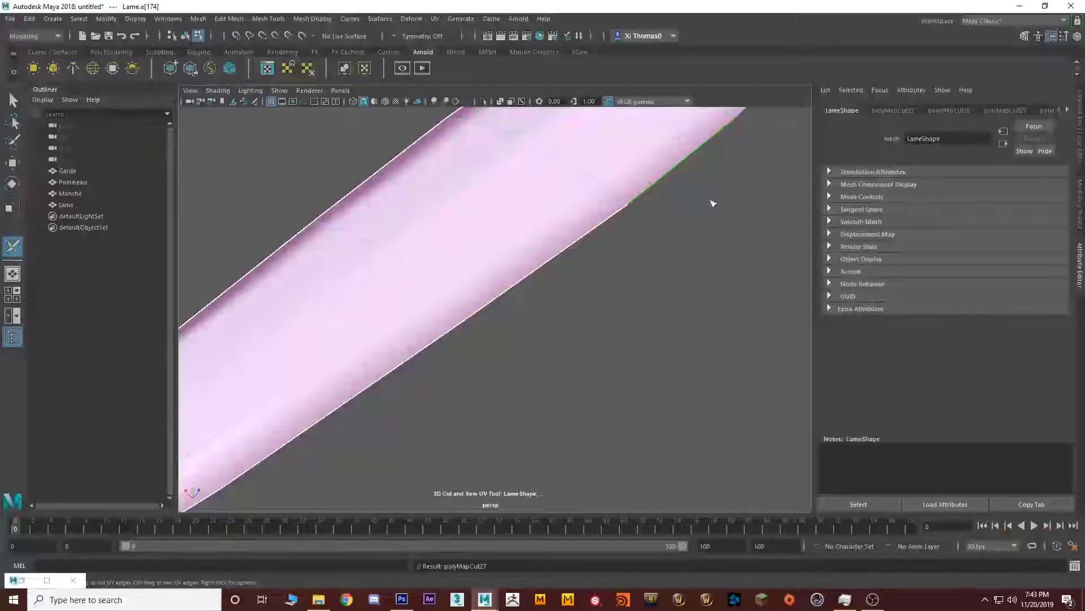
Cut the rest of the opposite sharp side's UV edges up to the guard to split the blade in two.
{"action": "middle_click_drag", "start_coordinate": [703, 201], "coordinate": [456, 424], "text": "alt"}
{"action": "left_click_drag", "start_coordinate": [516, 328], "coordinate": [503, 329], "text": "alt"}
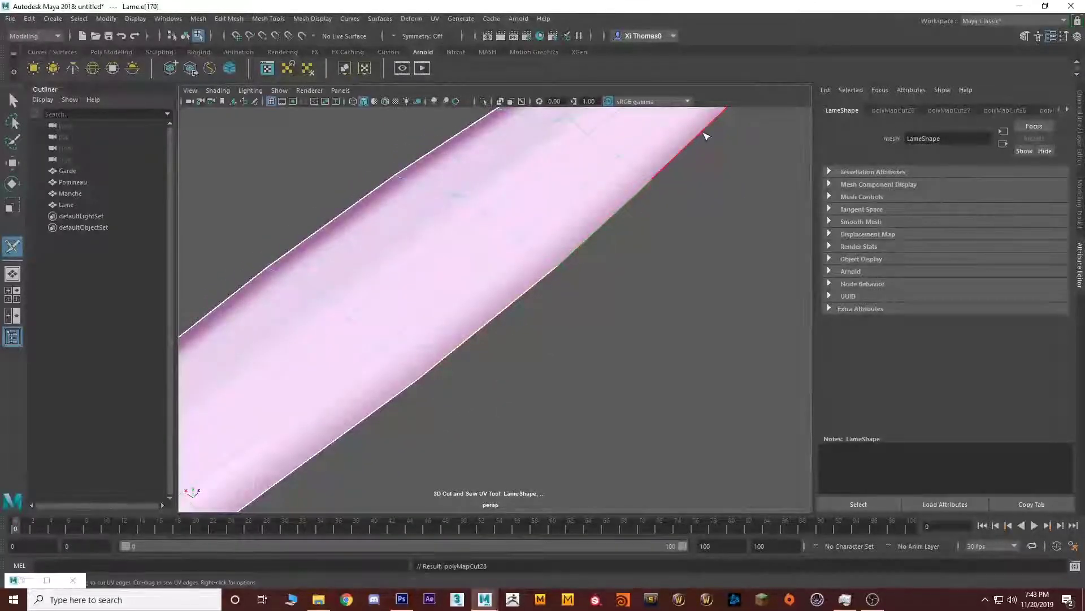
{"action": "left_click_drag", "start_coordinate": [721, 167], "coordinate": [484, 369], "text": "alt"}
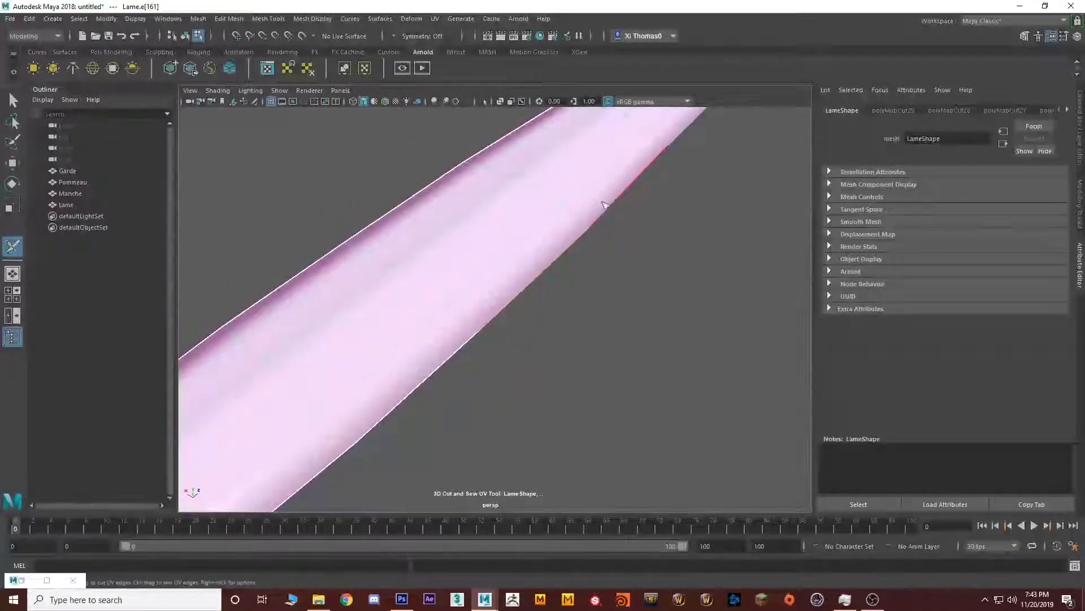
{"action": "middle_click_drag", "start_coordinate": [692, 227], "coordinate": [506, 469], "text": "alt"}
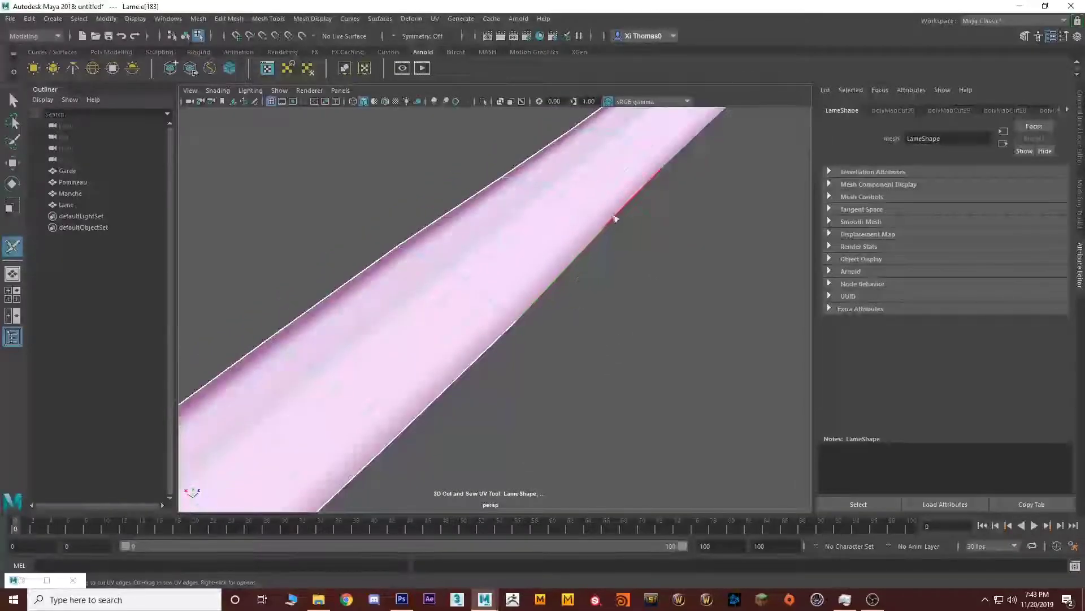
{"action": "middle_click_drag", "start_coordinate": [714, 216], "coordinate": [493, 415], "text": "alt"}
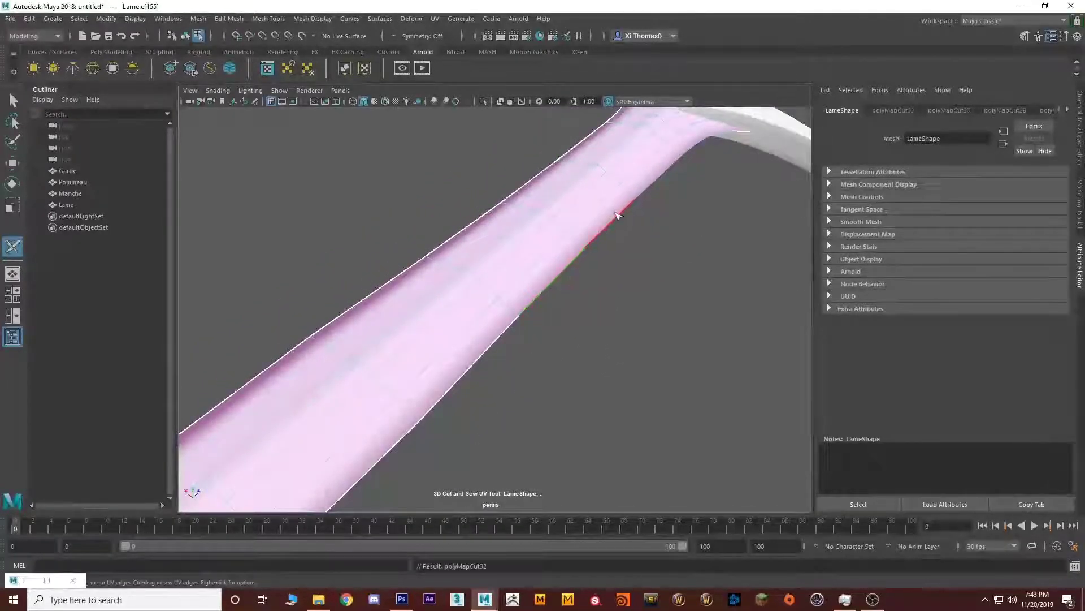
{"action": "mouse_move", "coordinate": [649, 191]}
{"action": "left_mouse_down"}
{"action": "mouse_move", "coordinate": [708, 130]}
{"action": "mouse_move", "coordinate": [717, 143]}
{"action": "left_mouse_up"}
{"action": "left_click", "coordinate": [741, 133]}
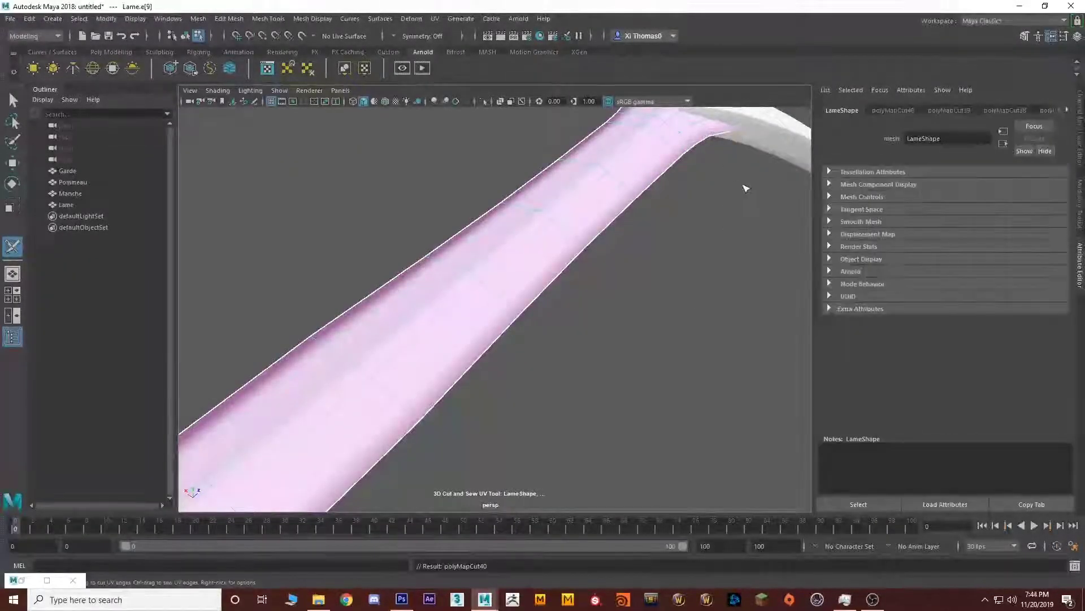
{"action": "left_click_drag", "start_coordinate": [744, 182], "coordinate": [684, 182], "text": "alt"}
{"action": "left_click", "coordinate": [711, 162]}
Set the 3D Cut and Sew UV Tool to UV Shell component selection and select one side of the blade.
{"action": "right_click_drag", "start_coordinate": [711, 162], "coordinate": [497, 438], "text": "alt"}
{"action": "left_click_drag", "start_coordinate": [497, 438], "coordinate": [610, 405], "text": "alt"}
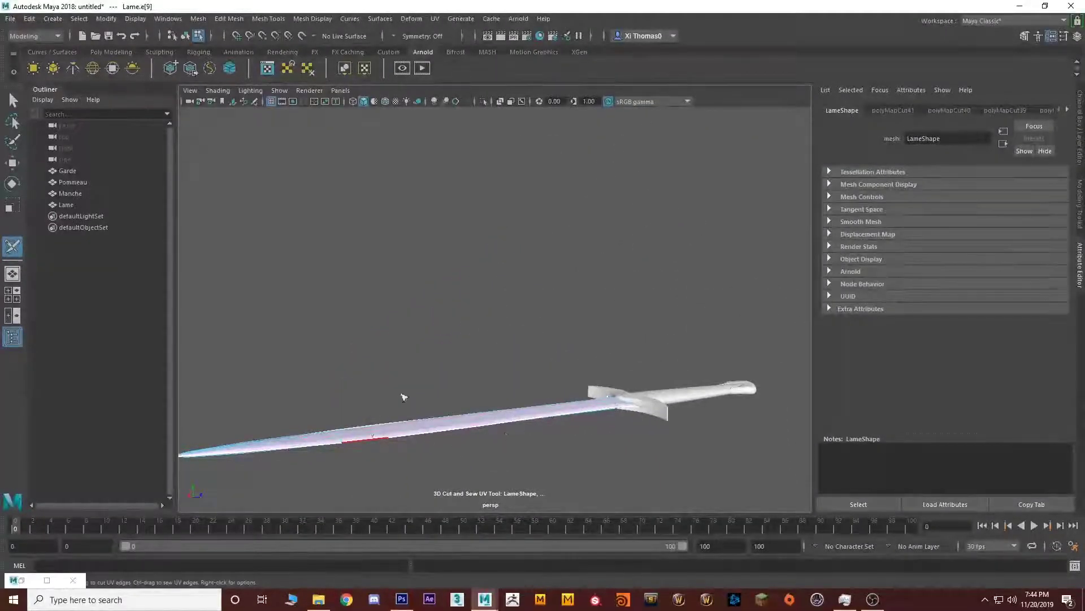
{"action": "left_click_drag", "start_coordinate": [395, 408], "coordinate": [419, 380], "text": "alt"}
{"action": "middle_click_drag", "start_coordinate": [331, 393], "coordinate": [400, 349], "text": "alt"}
{"action": "scroll", "coordinate": [400, 349], "scroll_direction": "up", "scroll_amount": 4}
{"action": "middle_click_drag", "start_coordinate": [334, 385], "coordinate": [431, 329], "text": "alt"}
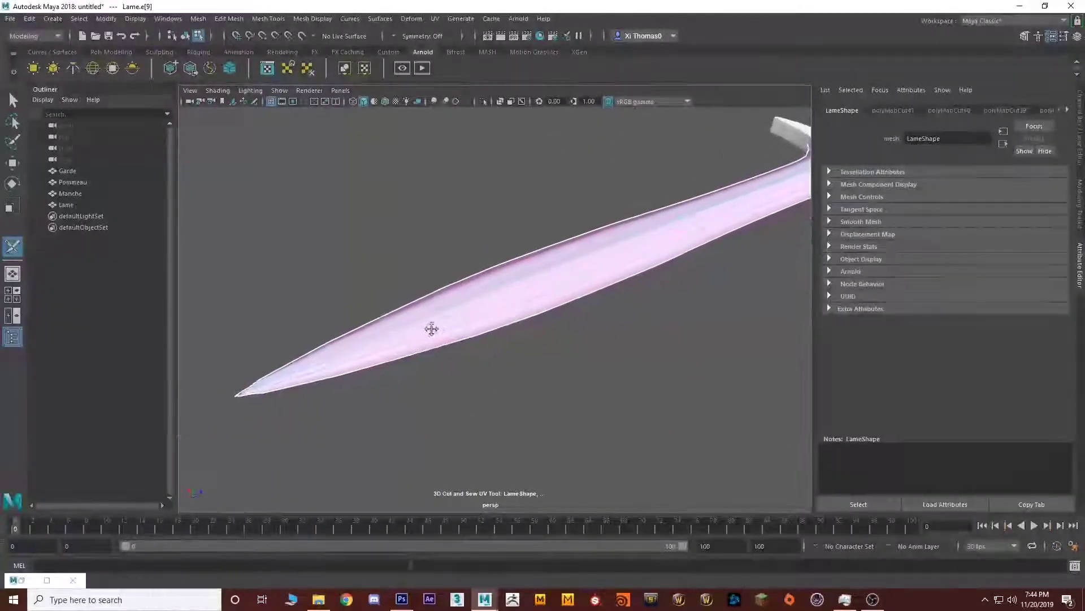
{"action": "right_click", "coordinate": [467, 308]}
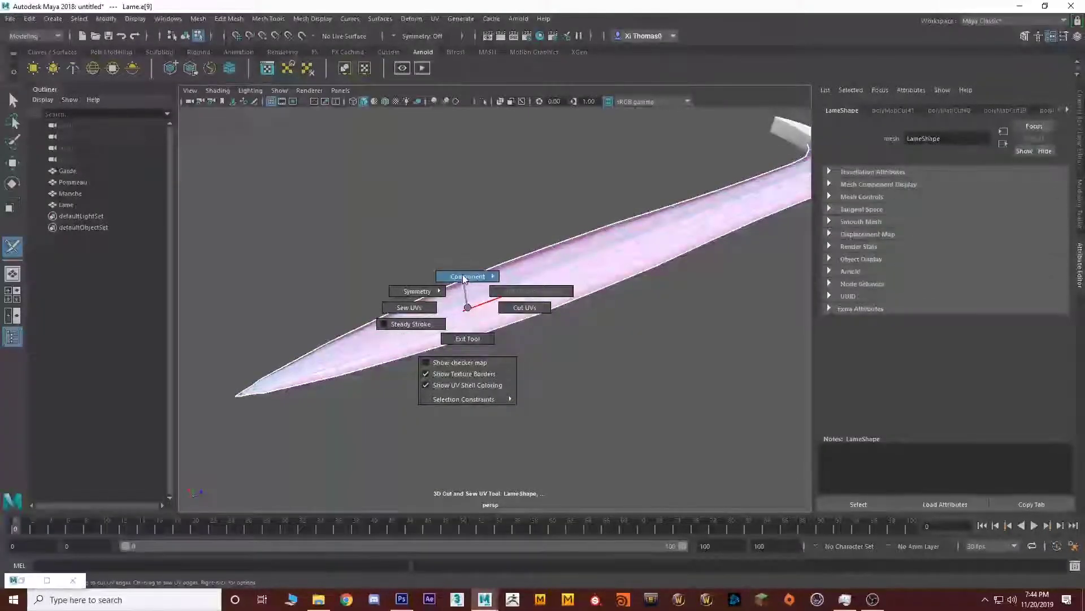
{"action": "mouse_move", "coordinate": [463, 277]}
{"action": "left_click", "coordinate": [507, 279]}
{"action": "left_click_drag", "start_coordinate": [594, 368], "coordinate": [452, 339], "text": "alt"}
{"action": "scroll", "coordinate": [402, 307], "scroll_direction": "up", "scroll_amount": 5}
Unfold the selected blade shell and open the UV Editor.
{"action": "right_click", "coordinate": [452, 345]}
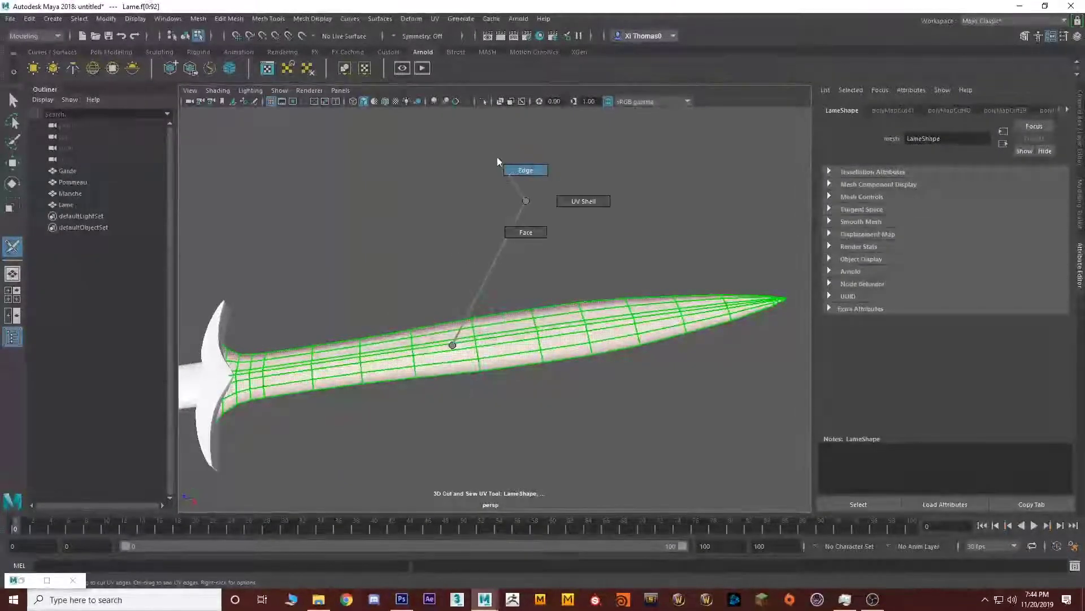
{"action": "right_click_drag", "start_coordinate": [453, 346], "coordinate": [454, 346]}
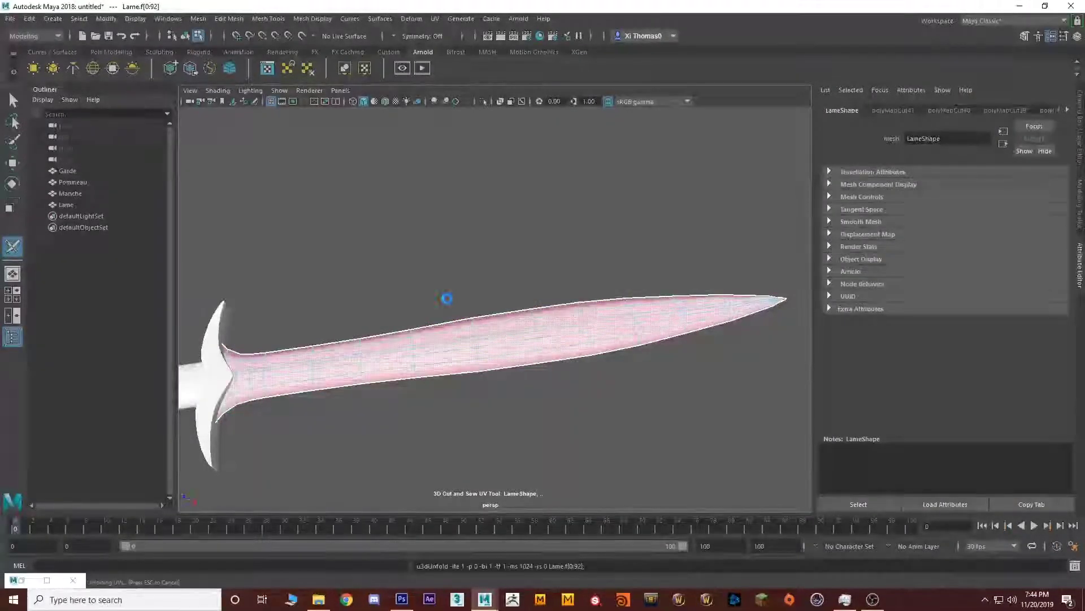
{"action": "left_click", "coordinate": [435, 19]}
{"action": "left_click", "coordinate": [459, 39]}
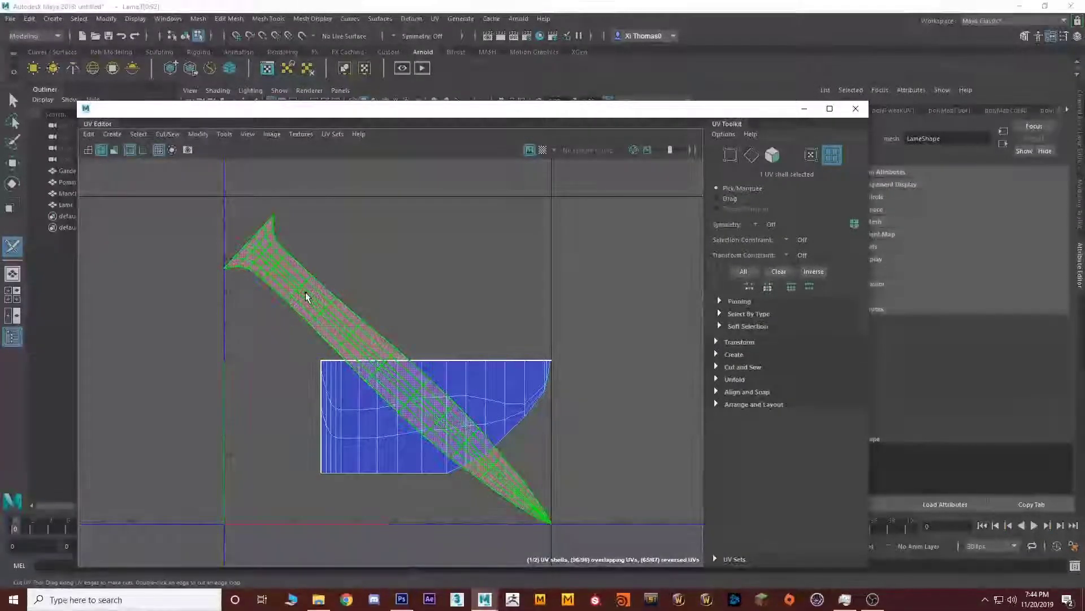
{"action": "mouse_move", "coordinate": [338, 330]}
{"action": "right_mouse_down"}
{"action": "mouse_move", "coordinate": [338, 310]}
{"action": "mouse_move", "coordinate": [335, 332]}
{"action": "right_mouse_up"}
{"action": "double_click", "coordinate": [334, 331]}
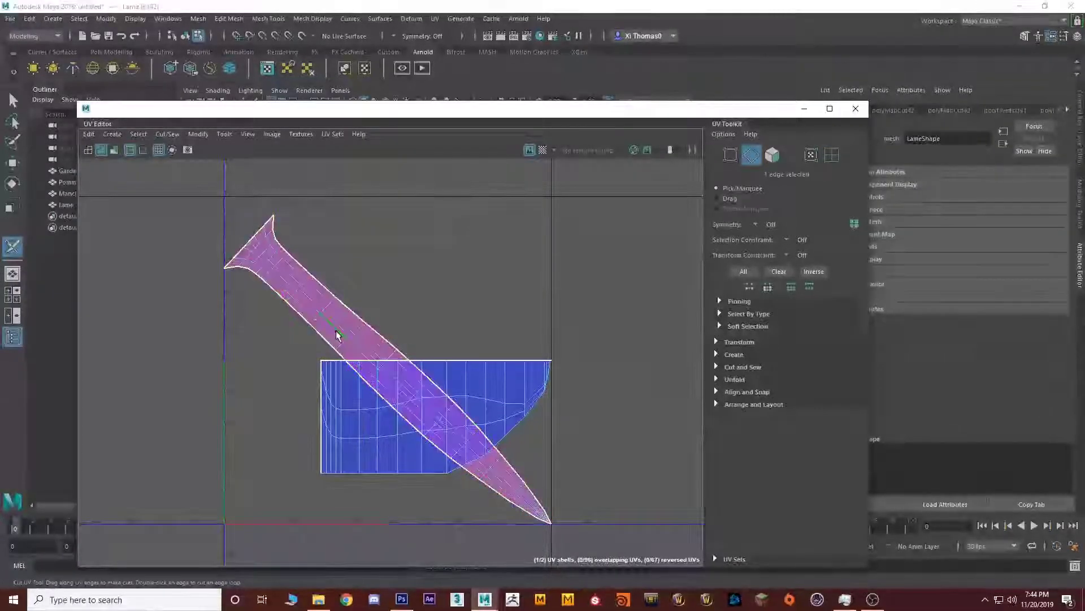
{"action": "key", "text": "ctrl+z"}
{"action": "key", "text": "ctrl+z"}
{"action": "key", "text": "ctrl+z"}
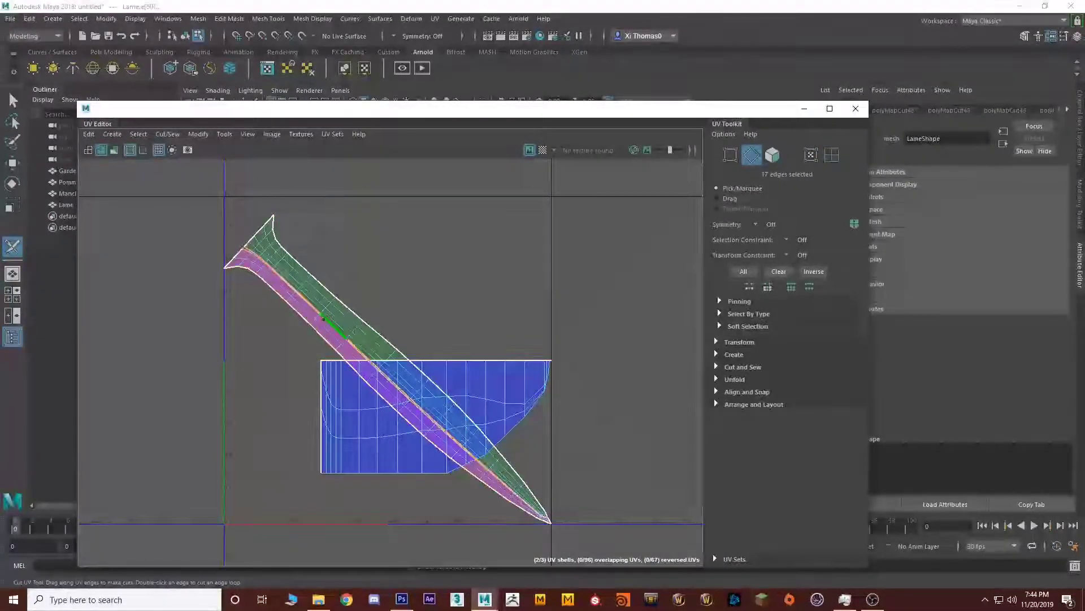
{"action": "left_click", "coordinate": [335, 281]}
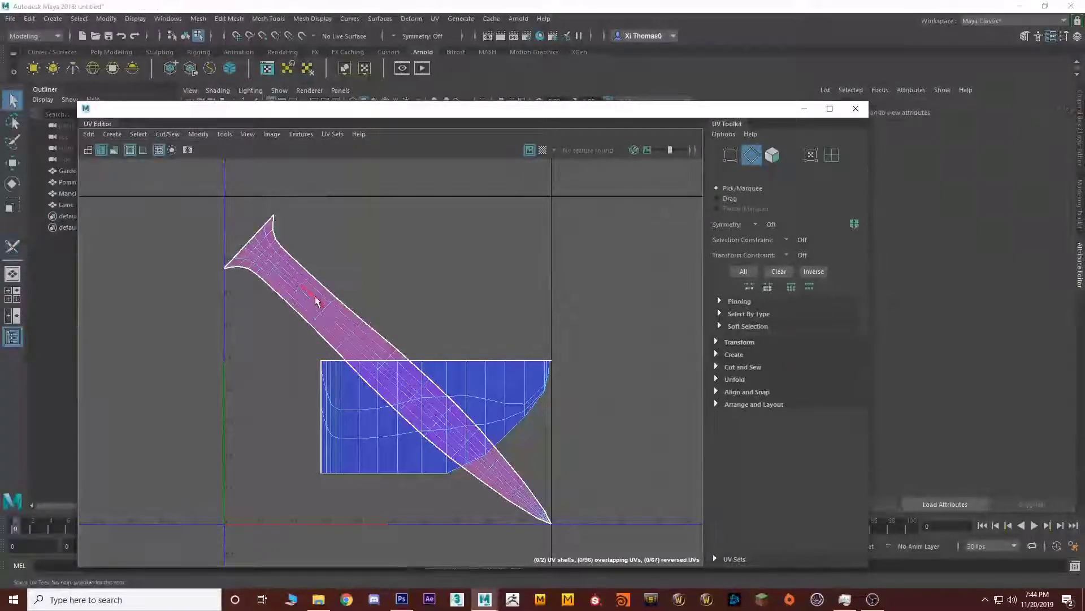
Select the unfolded blade side as a UV shell and move it left, away from the projected shell.
{"action": "right_click_drag", "start_coordinate": [316, 298], "coordinate": [316, 297]}
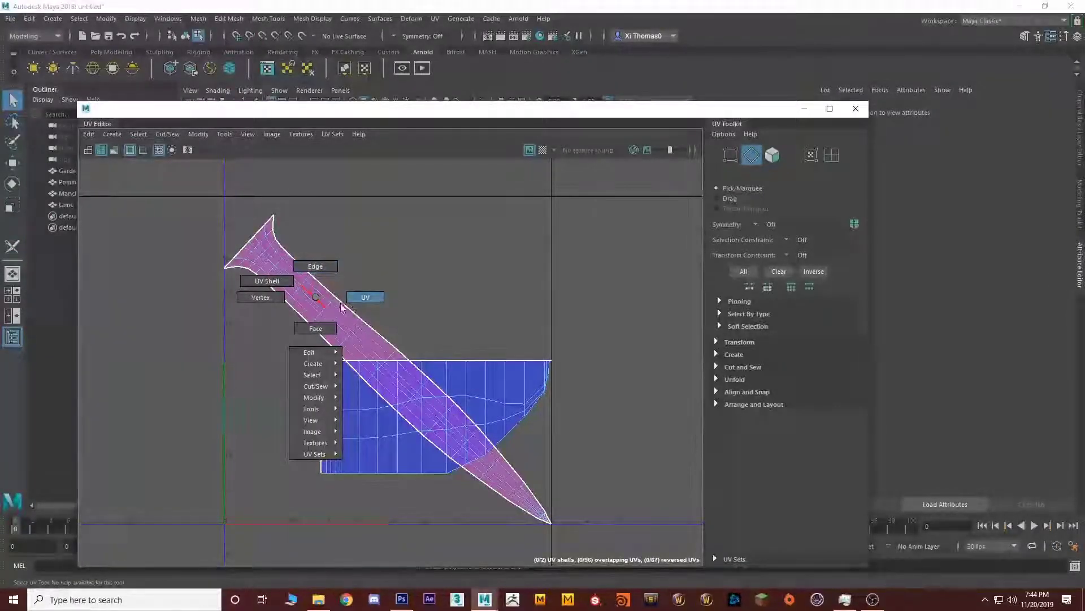
{"action": "left_click", "coordinate": [285, 282]}
{"action": "left_click", "coordinate": [315, 308]}
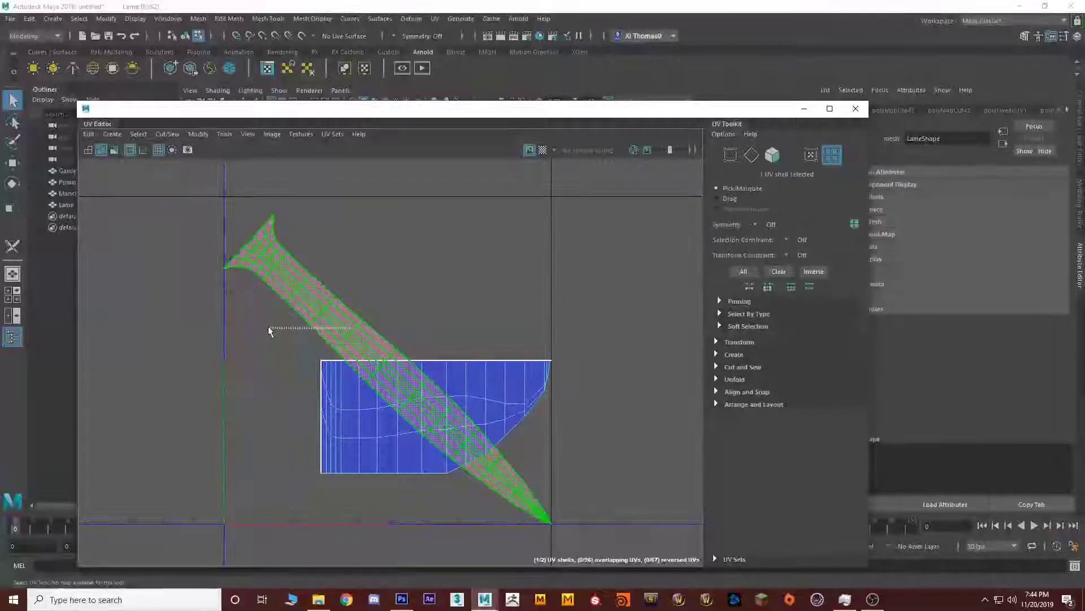
{"action": "key", "text": "w"}
{"action": "left_click_drag", "start_coordinate": [388, 368], "coordinate": [241, 359]}
Rotate the unfolded blade shell upright with its tip upward and place it left of the UV square.
{"action": "key", "text": "e"}
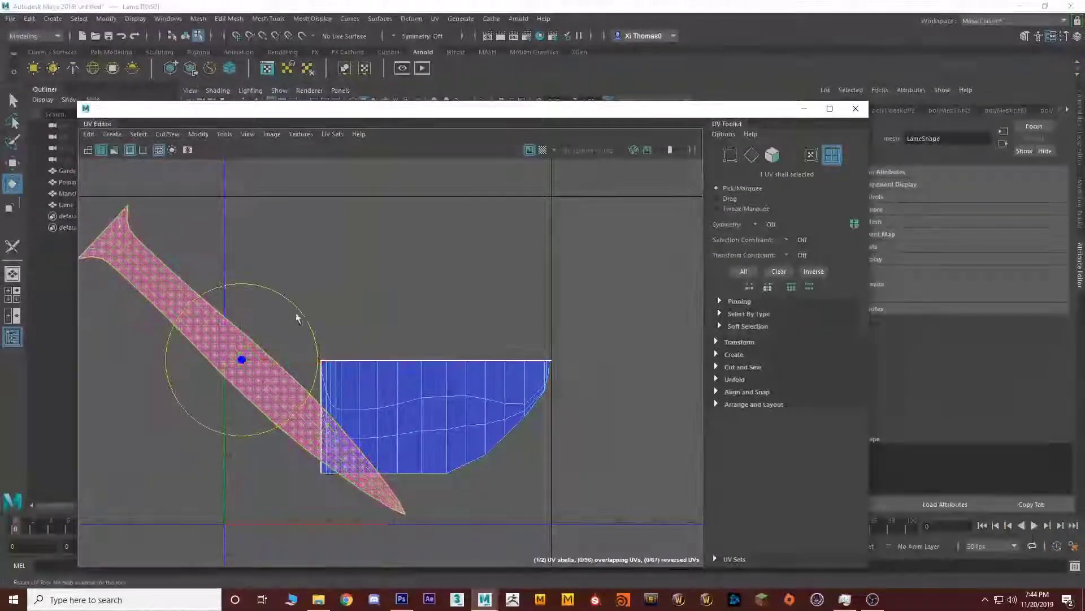
{"action": "left_click_drag", "start_coordinate": [295, 310], "coordinate": [166, 357]}
{"action": "key", "text": "w"}
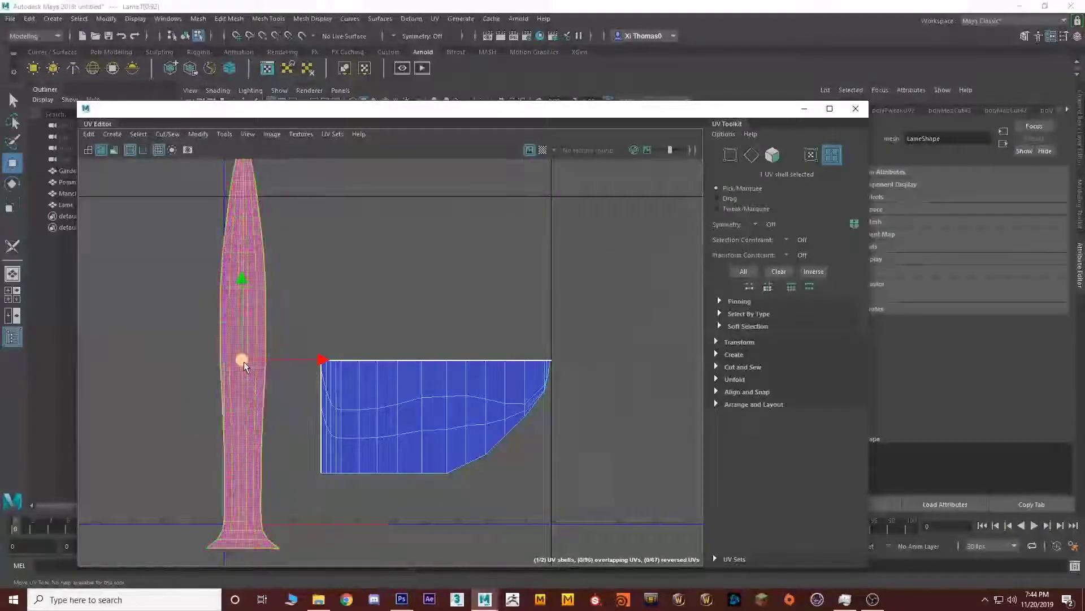
{"action": "left_click_drag", "start_coordinate": [243, 362], "coordinate": [153, 363]}
{"action": "left_click", "coordinate": [518, 225]}
Minimize the UV Editor, return to object selection on the Lame blade and activate the 3D Cut and Sew UV Tool.
{"action": "left_click", "coordinate": [803, 109]}
{"action": "left_click_drag", "start_coordinate": [518, 271], "coordinate": [358, 303], "text": "alt"}
{"action": "right_click_drag", "start_coordinate": [359, 303], "coordinate": [406, 259]}
{"action": "left_click_drag", "start_coordinate": [444, 347], "coordinate": [440, 373], "text": "alt"}
{"action": "left_click", "coordinate": [435, 19]}
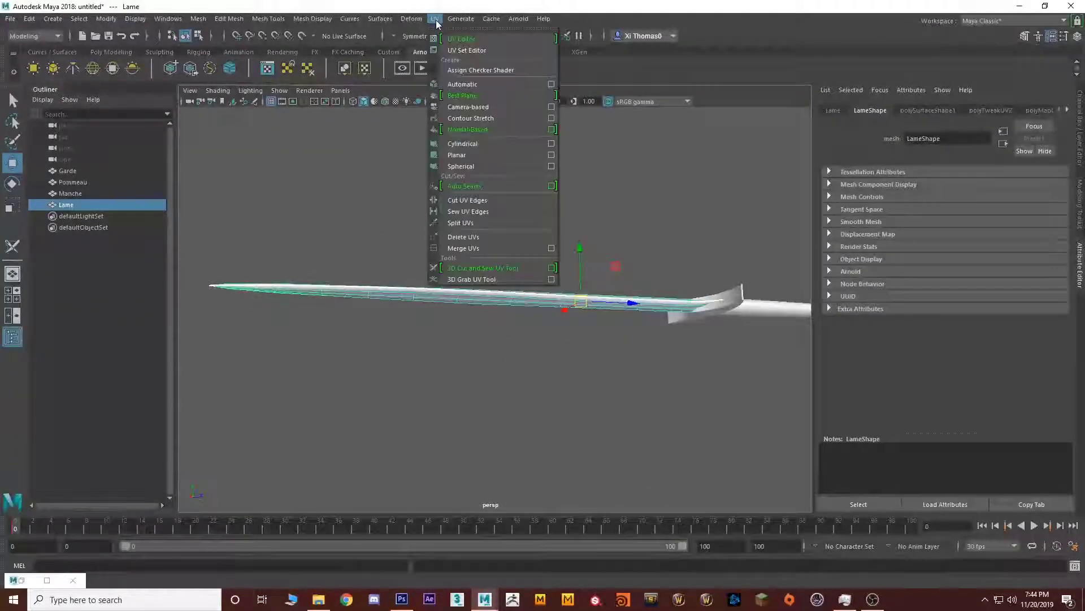
{"action": "left_click", "coordinate": [481, 267]}
Switch the tool to UV Shell component selection on the blade's other side.
{"action": "left_click_drag", "start_coordinate": [496, 274], "coordinate": [429, 328], "text": "alt"}
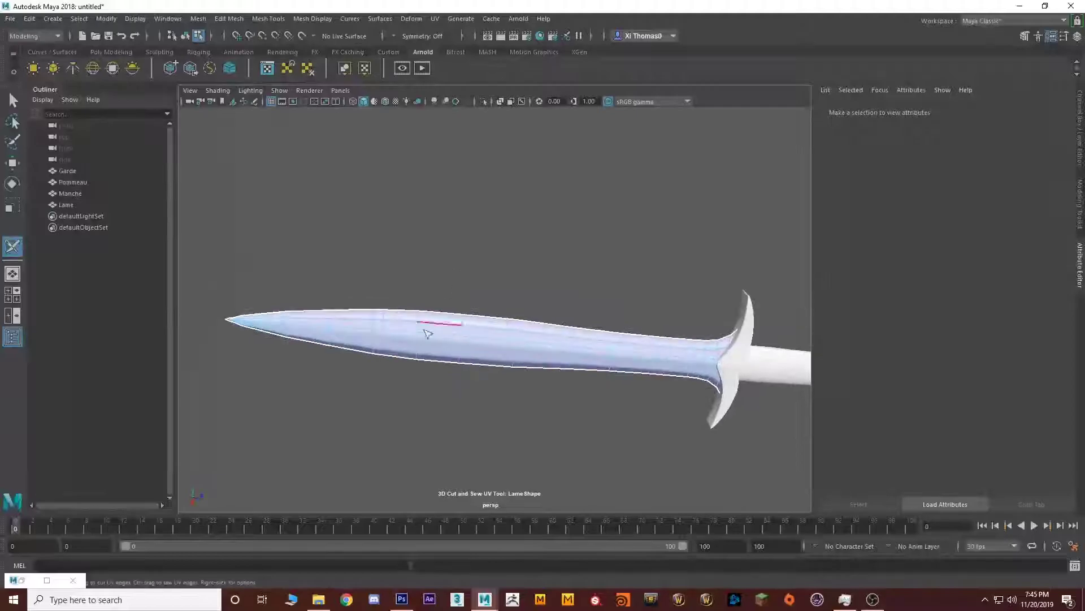
{"action": "right_click", "coordinate": [423, 333]}
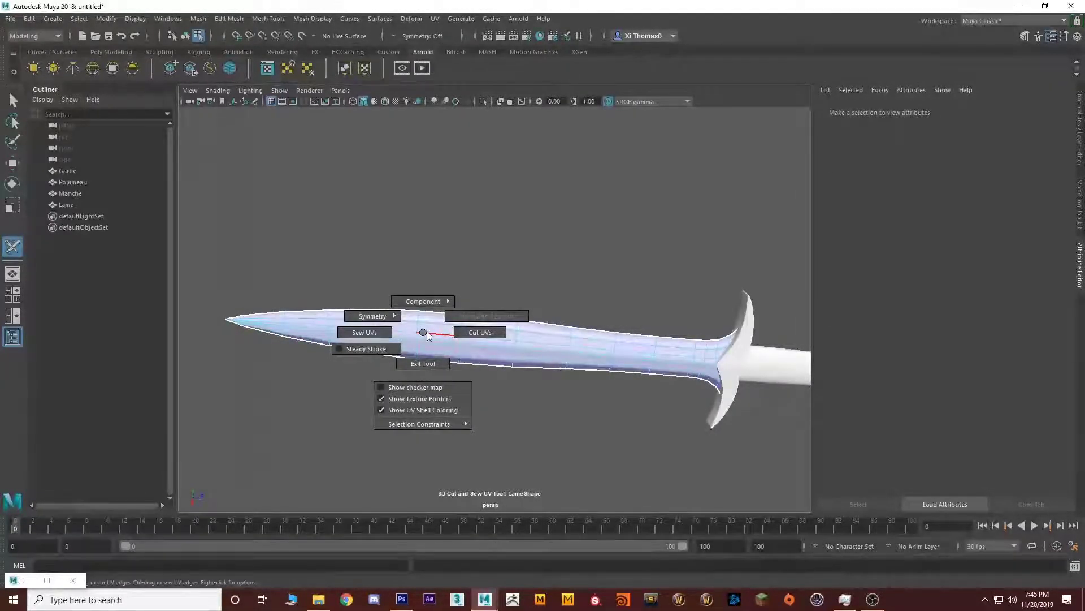
{"action": "right_click_drag", "start_coordinate": [430, 306], "coordinate": [485, 306]}
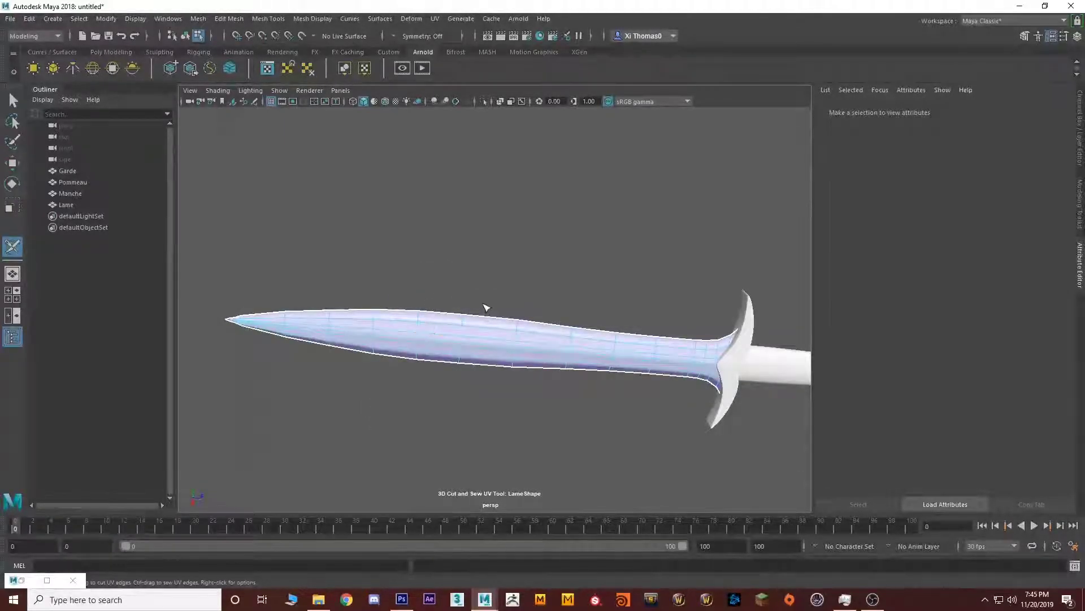
Select the blade's other side as a UV shell and apply Unfold and Layout to it.
{"action": "left_click", "coordinate": [491, 344]}
{"action": "left_click_drag", "start_coordinate": [538, 426], "coordinate": [501, 388], "text": "alt"}
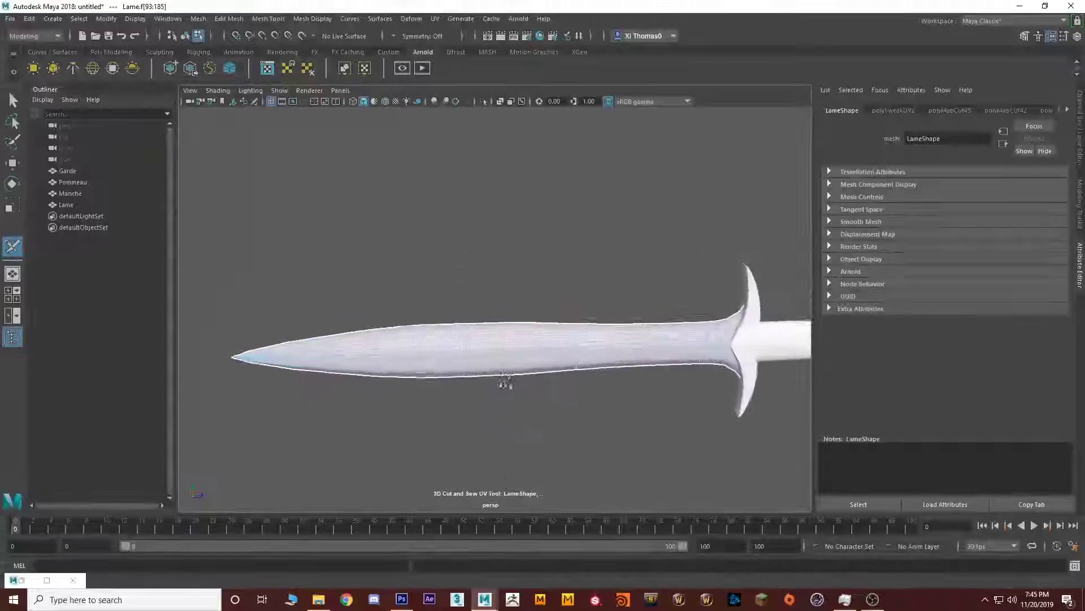
{"action": "right_click_drag", "start_coordinate": [486, 357], "coordinate": [522, 346]}
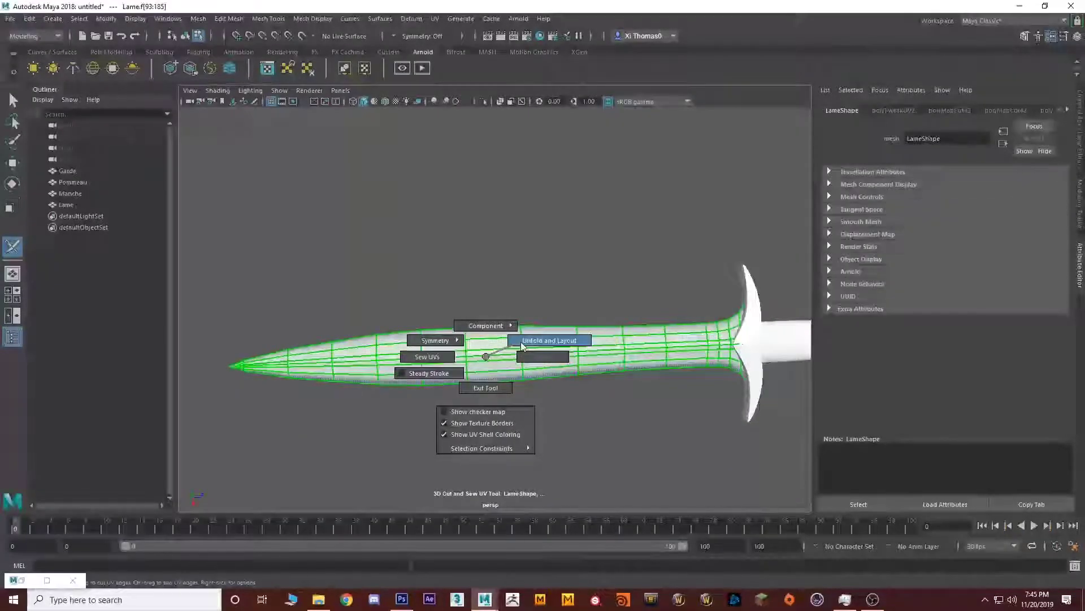
{"action": "left_click", "coordinate": [521, 342]}
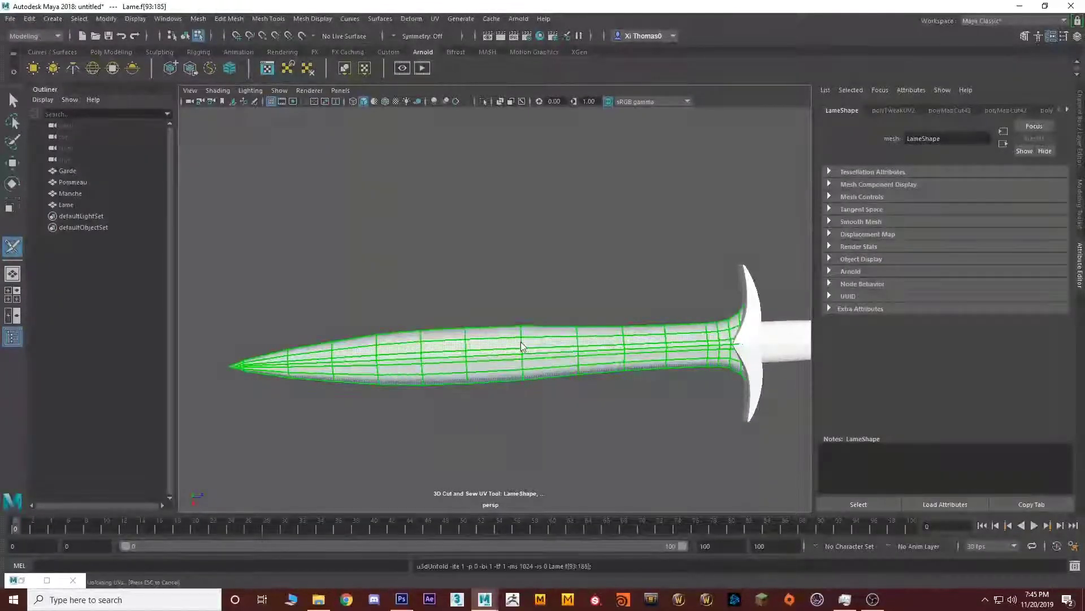
Open the UV Editor and select the newly unfolded blade side as a UV shell.
{"action": "left_click", "coordinate": [436, 18]}
{"action": "left_click", "coordinate": [535, 235]}
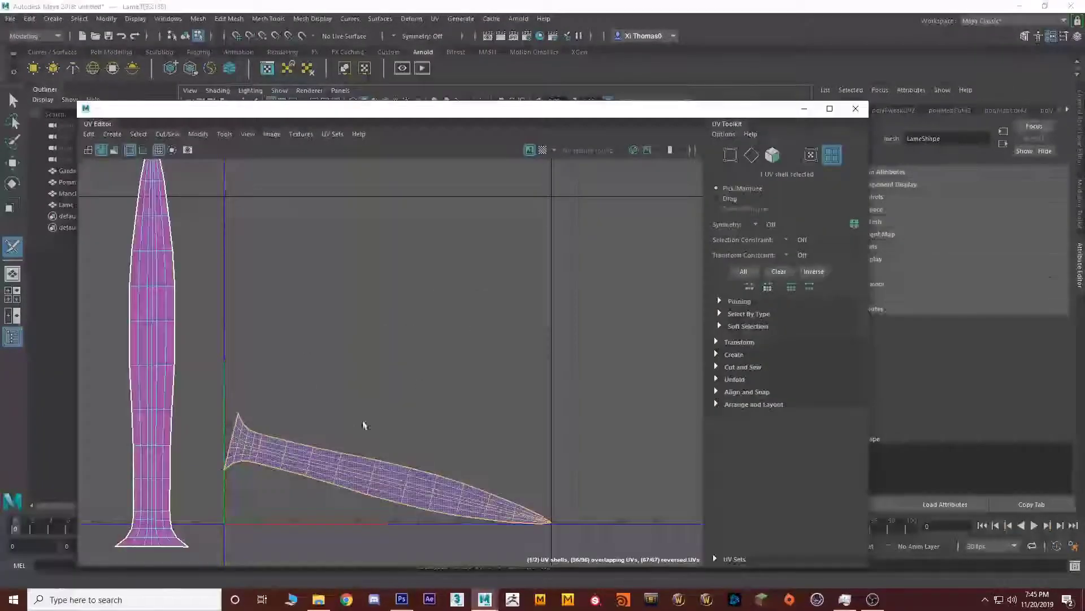
{"action": "scroll", "coordinate": [233, 235], "scroll_direction": "down", "scroll_amount": 3}
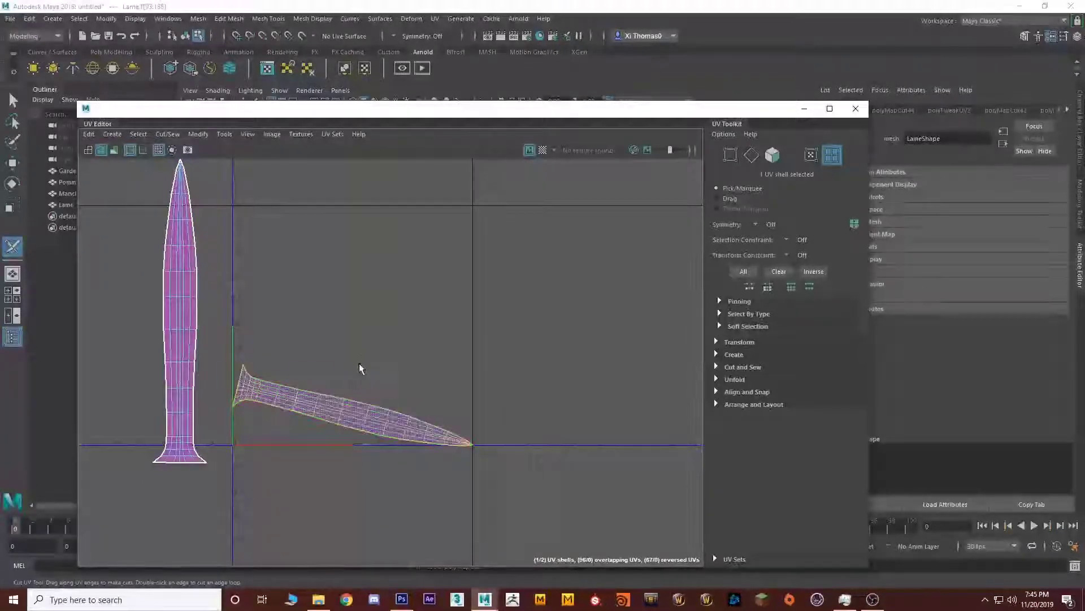
{"action": "right_click", "coordinate": [332, 403]}
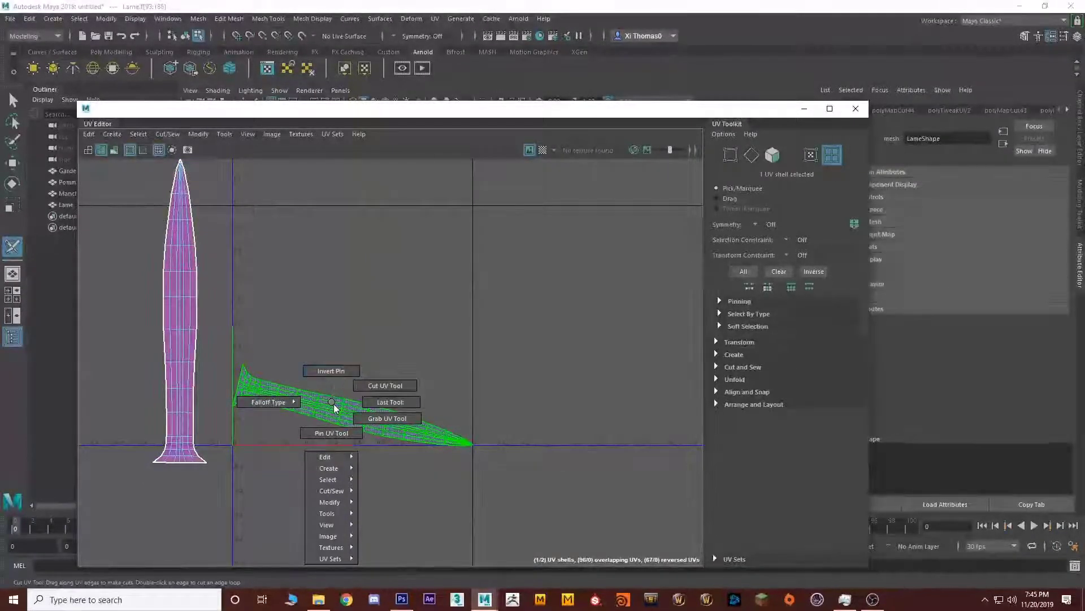
{"action": "key", "text": "F10"}
{"action": "key", "text": "q"}
{"action": "left_click", "coordinate": [334, 404]}
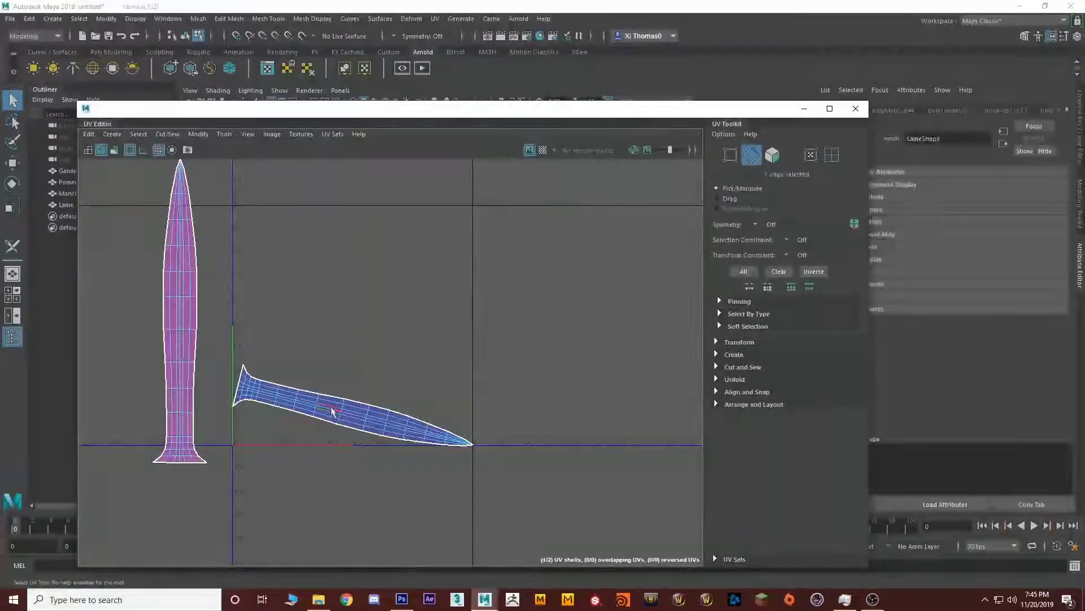
{"action": "right_click_drag", "start_coordinate": [332, 408], "coordinate": [281, 391]}
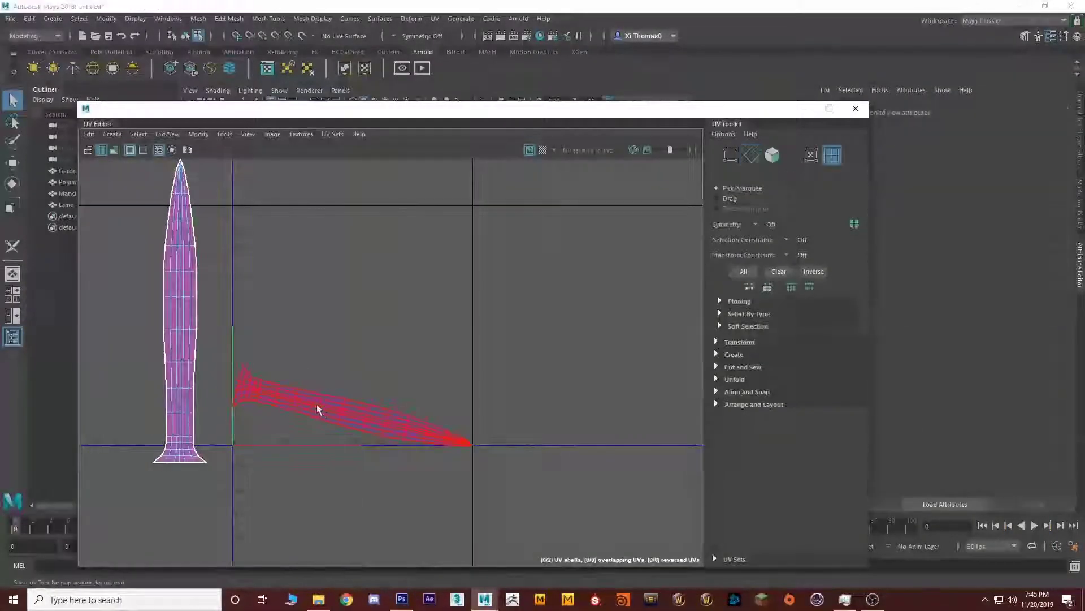
{"action": "left_click", "coordinate": [335, 416]}
Rotate the new blade shell upright, scale it to match the first blade shell and place it right beside it.
{"action": "key", "text": "w"}
{"action": "left_click_drag", "start_coordinate": [351, 399], "coordinate": [320, 335]}
{"action": "key", "text": "e"}
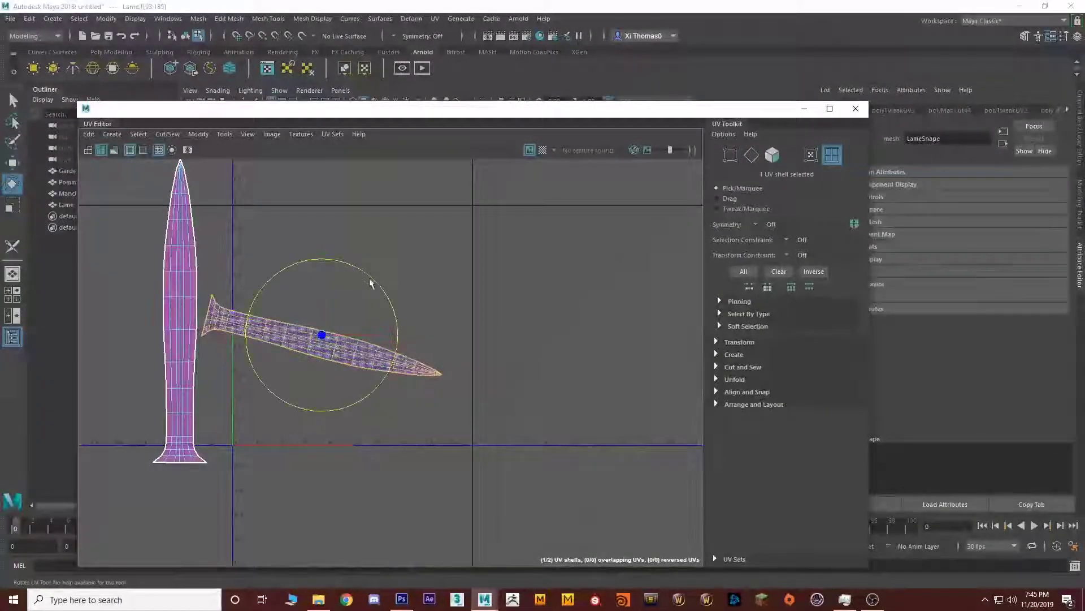
{"action": "left_click_drag", "start_coordinate": [370, 282], "coordinate": [111, 237]}
{"action": "key", "text": "r"}
{"action": "left_click_drag", "start_coordinate": [322, 335], "coordinate": [236, 318]}
{"action": "key", "text": "w"}
{"action": "key", "text": "w"}
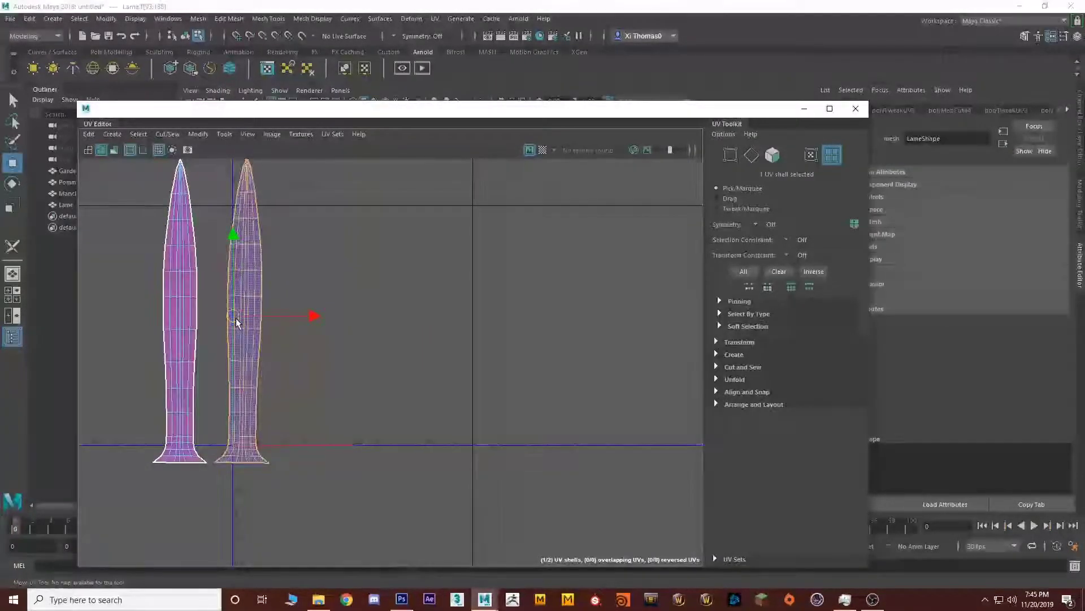
{"action": "left_click", "coordinate": [348, 309]}
{"action": "middle_click_drag", "start_coordinate": [347, 288], "coordinate": [376, 306], "text": "alt"}
{"action": "left_click_drag", "start_coordinate": [363, 232], "coordinate": [192, 546]}
{"action": "left_click", "coordinate": [400, 387]}
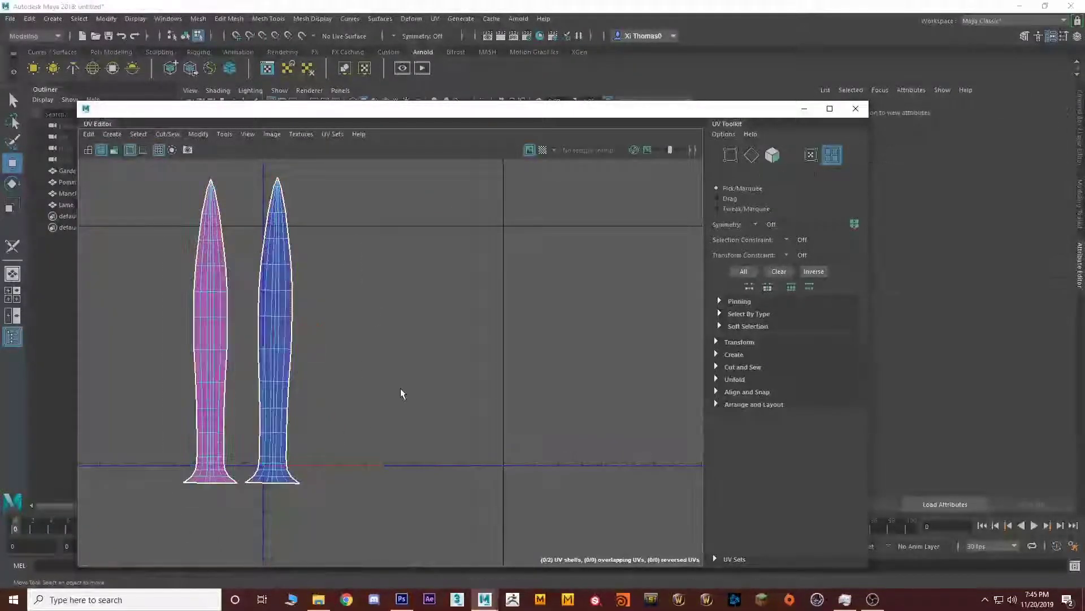
Minimize the UV Editor and start the 3D Cut and Sew UV Tool on the Garde object.
{"action": "left_click", "coordinate": [804, 108]}
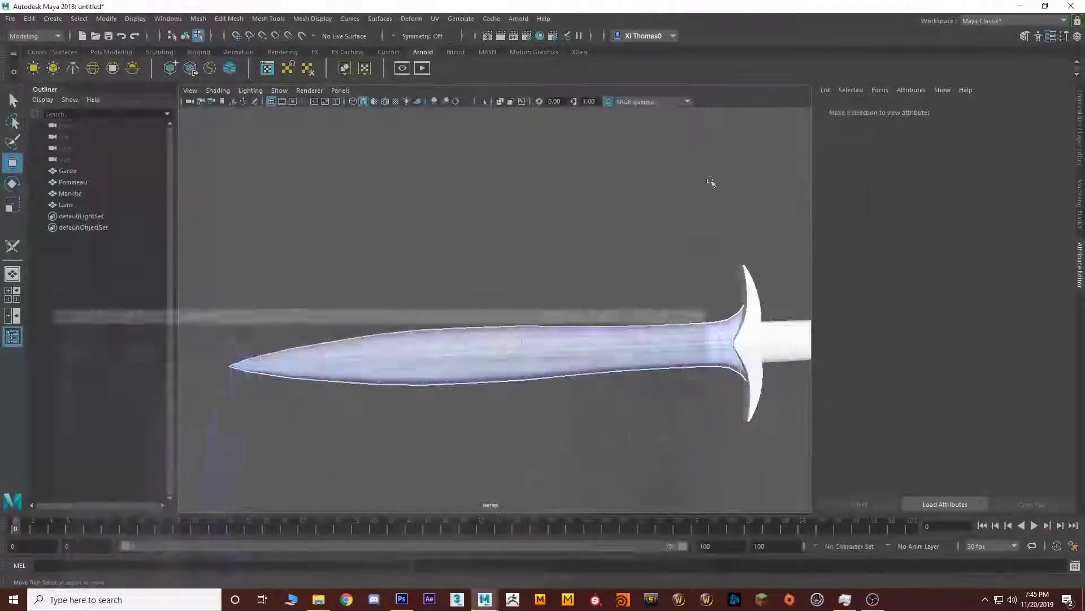
{"action": "left_click_drag", "start_coordinate": [494, 274], "coordinate": [406, 289], "text": "alt"}
{"action": "right_click_drag", "start_coordinate": [403, 275], "coordinate": [485, 245]}
{"action": "left_click", "coordinate": [502, 216]}
{"action": "left_click", "coordinate": [558, 313]}
{"action": "left_click_drag", "start_coordinate": [563, 329], "coordinate": [429, 316], "text": "alt"}
{"action": "middle_click_drag", "start_coordinate": [428, 317], "coordinate": [410, 308], "text": "alt"}
{"action": "right_click_drag", "start_coordinate": [407, 274], "coordinate": [459, 253]}
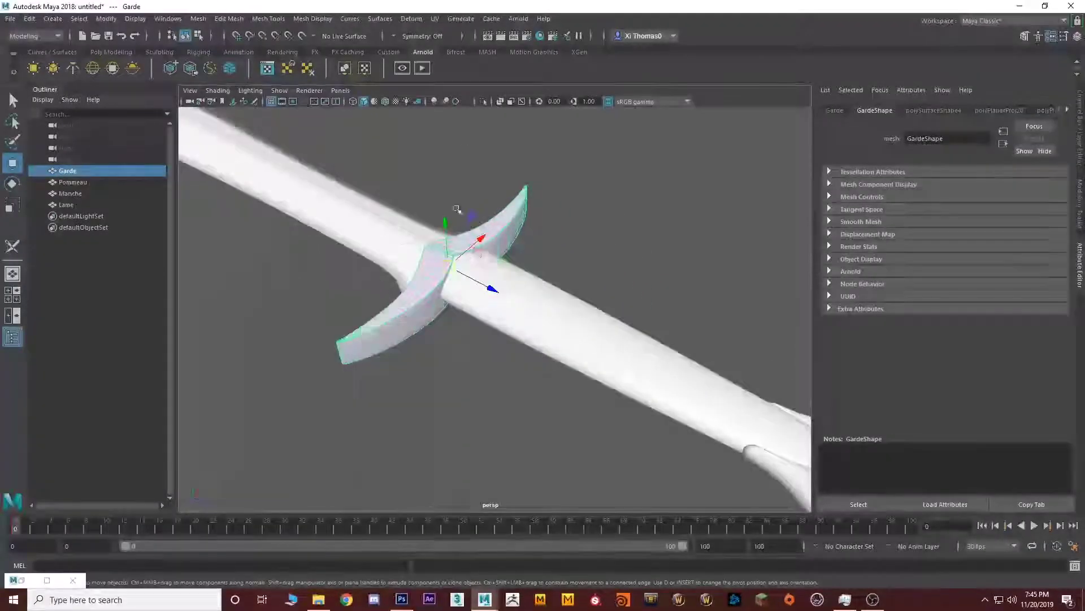
{"action": "left_click", "coordinate": [435, 18]}
{"action": "left_click", "coordinate": [507, 269]}
Cut a UV seam along the long curved border edge of one face of the guard.
{"action": "left_click_drag", "start_coordinate": [463, 370], "coordinate": [456, 340], "text": "alt"}
{"action": "scroll", "coordinate": [402, 260], "scroll_direction": "up", "scroll_amount": 5}
{"action": "left_click_drag", "start_coordinate": [390, 273], "coordinate": [424, 292], "text": "alt"}
{"action": "middle_click_drag", "start_coordinate": [424, 292], "coordinate": [435, 285], "text": "alt"}
{"action": "left_click_drag", "start_coordinate": [435, 285], "coordinate": [526, 328], "text": "alt"}
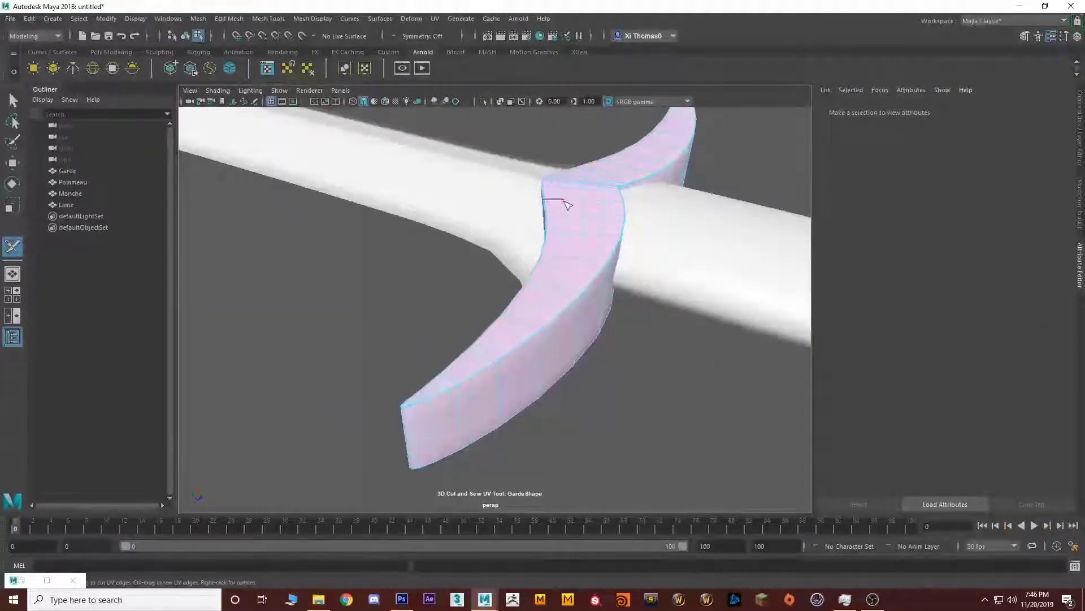
{"action": "left_click_drag", "start_coordinate": [584, 225], "coordinate": [526, 252], "text": "alt"}
{"action": "scroll", "coordinate": [537, 290], "scroll_direction": "up", "scroll_amount": 8}
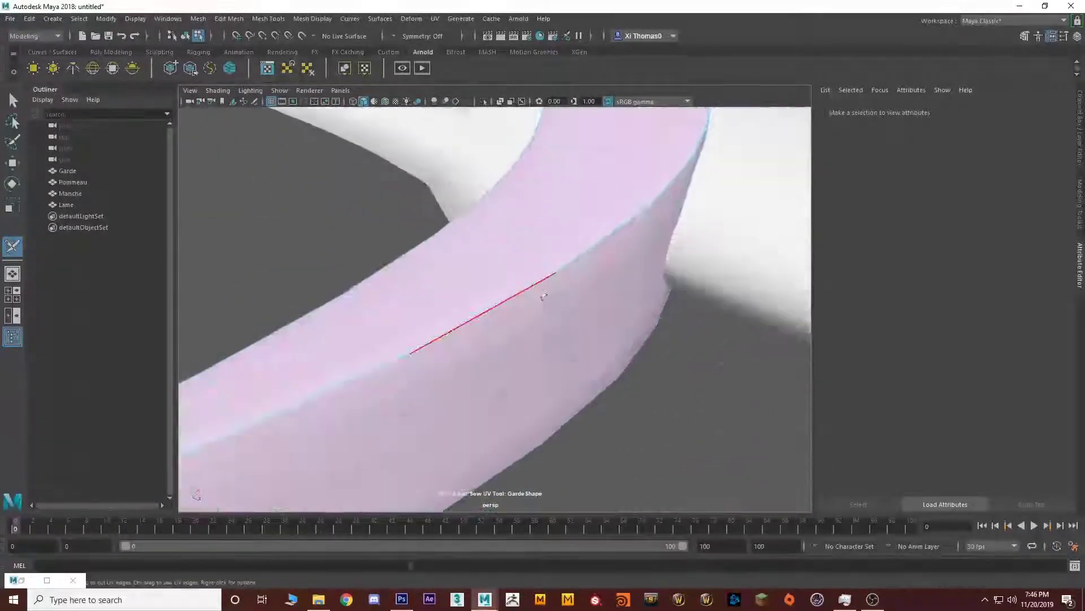
{"action": "scroll", "coordinate": [521, 318], "scroll_direction": "down", "scroll_amount": 6}
{"action": "left_click_drag", "start_coordinate": [511, 317], "coordinate": [485, 266], "text": "alt"}
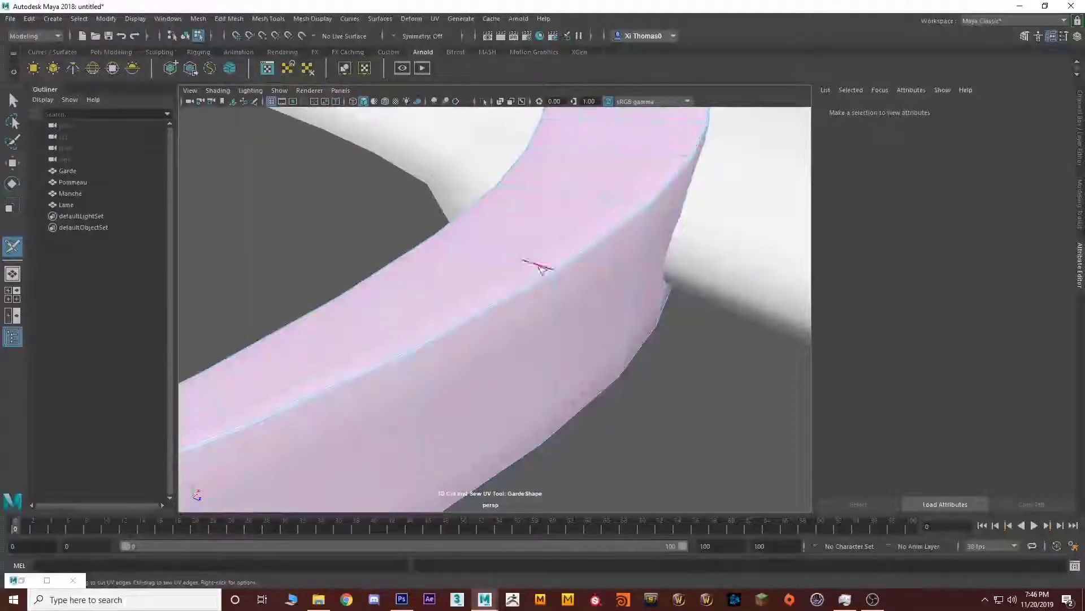
{"action": "left_click_drag", "start_coordinate": [275, 391], "coordinate": [448, 298], "text": "alt"}
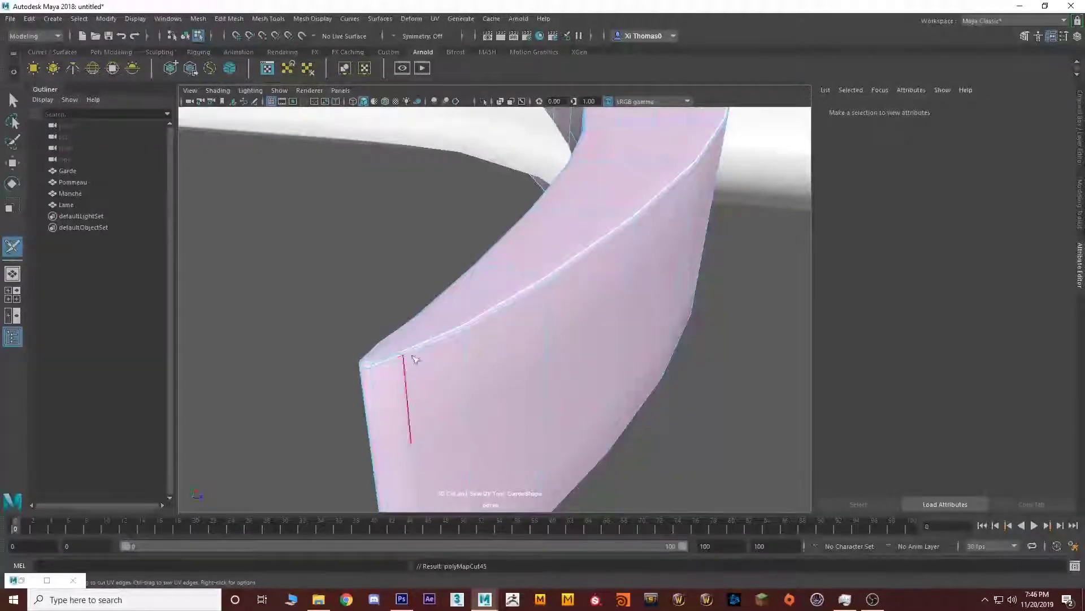
{"action": "scroll", "coordinate": [382, 362], "scroll_direction": "up", "scroll_amount": 3}
{"action": "scroll", "coordinate": [421, 358], "scroll_direction": "down", "scroll_amount": 3}
{"action": "middle_click_drag", "start_coordinate": [422, 299], "coordinate": [477, 168], "text": "alt"}
{"action": "left_click_drag", "start_coordinate": [477, 168], "coordinate": [473, 228], "text": "alt"}
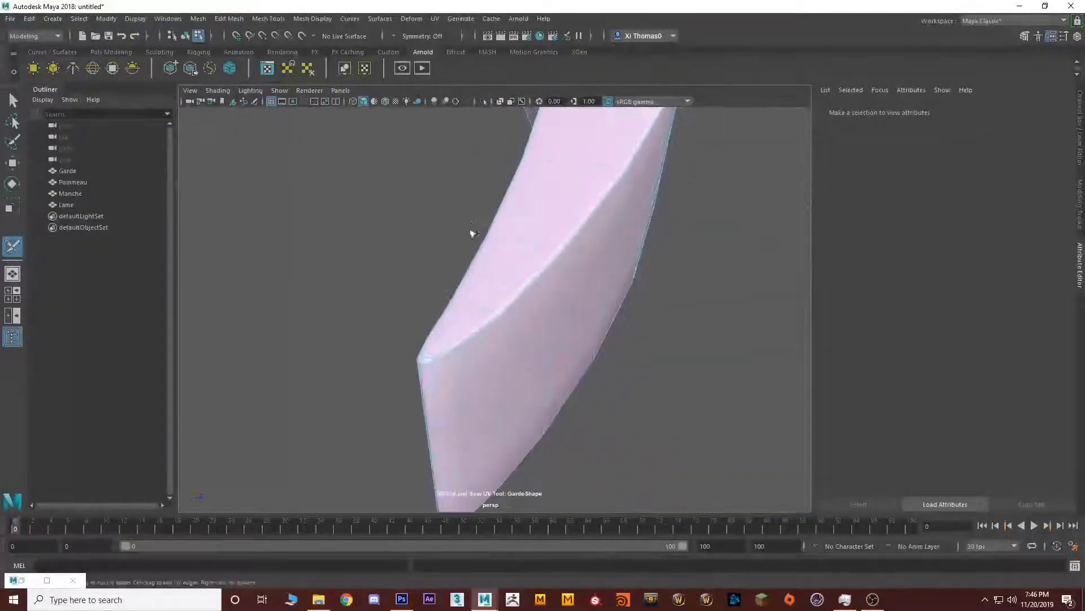
Continue the guard face's seam through the short edges around its first tip.
{"action": "left_click", "coordinate": [425, 367]}
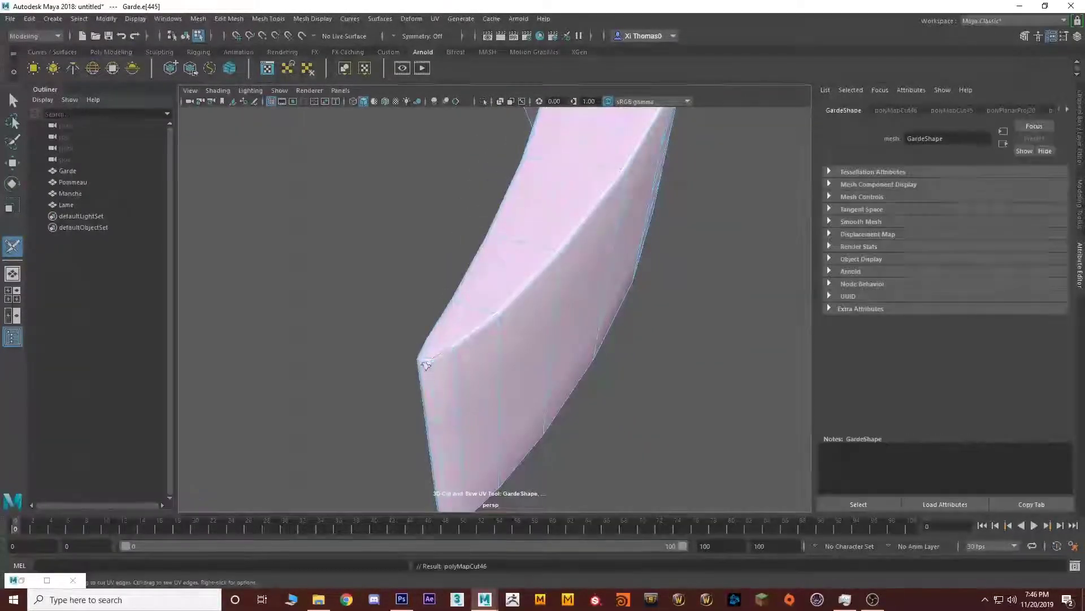
{"action": "left_click_drag", "start_coordinate": [430, 373], "coordinate": [436, 361], "text": "alt"}
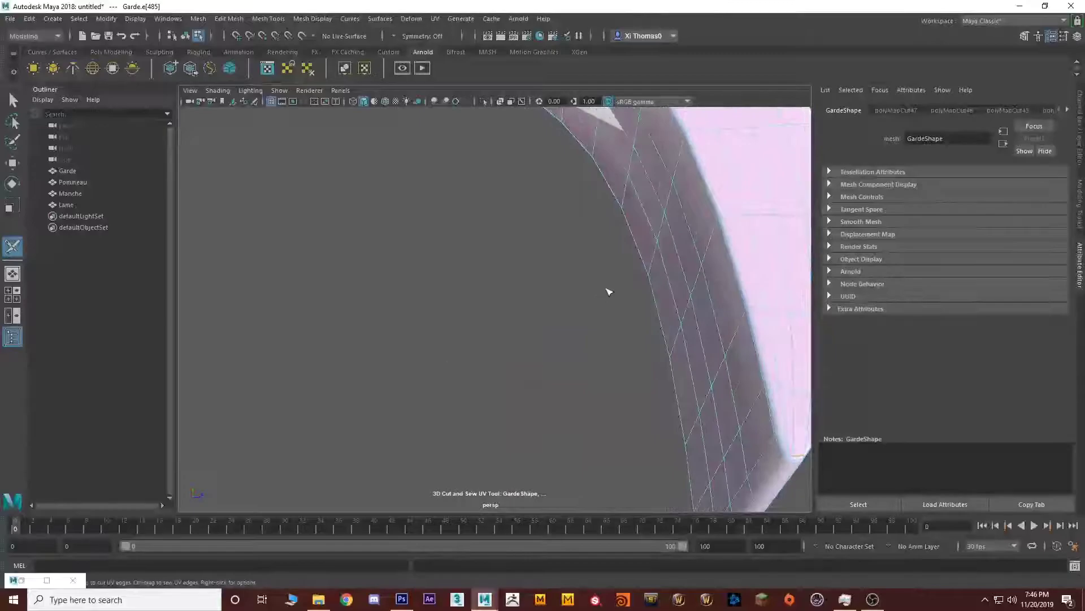
{"action": "key", "text": "f"}
{"action": "left_click_drag", "start_coordinate": [534, 304], "coordinate": [496, 309], "text": "alt"}
{"action": "scroll", "coordinate": [517, 308], "scroll_direction": "down", "scroll_amount": 8}
{"action": "scroll", "coordinate": [489, 308], "scroll_direction": "up", "scroll_amount": 5}
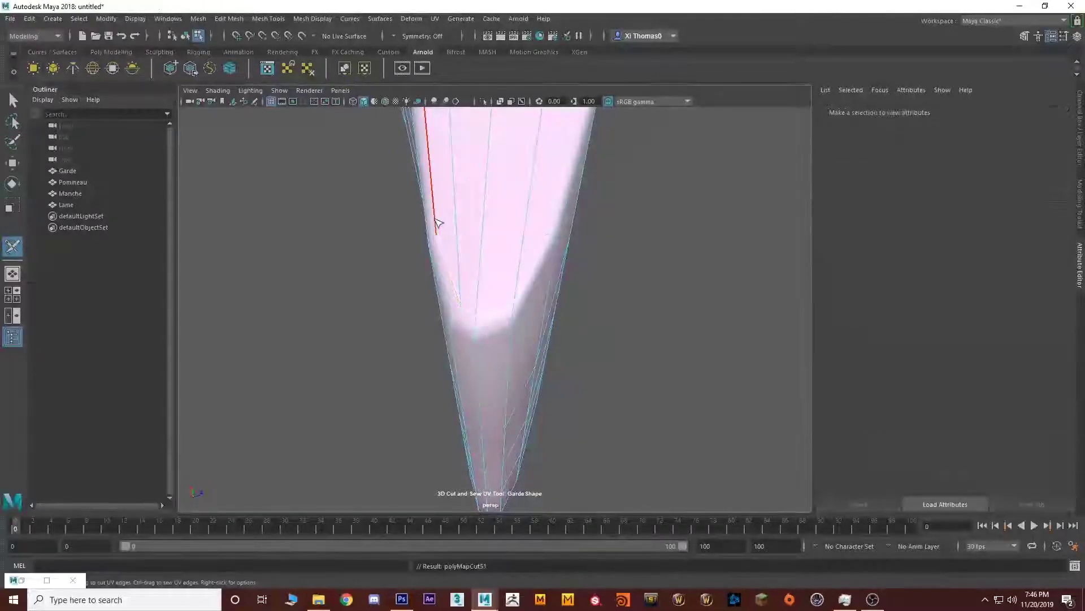
Cut the short edges at the guard's opposite tip so the face becomes a separate UV shell.
{"action": "scroll", "coordinate": [533, 252], "scroll_direction": "down", "scroll_amount": 10}
{"action": "left_click_drag", "start_coordinate": [547, 249], "coordinate": [526, 213], "text": "alt"}
{"action": "middle_click_drag", "start_coordinate": [526, 213], "coordinate": [393, 259], "text": "alt"}
{"action": "scroll", "coordinate": [409, 226], "scroll_direction": "up", "scroll_amount": 5}
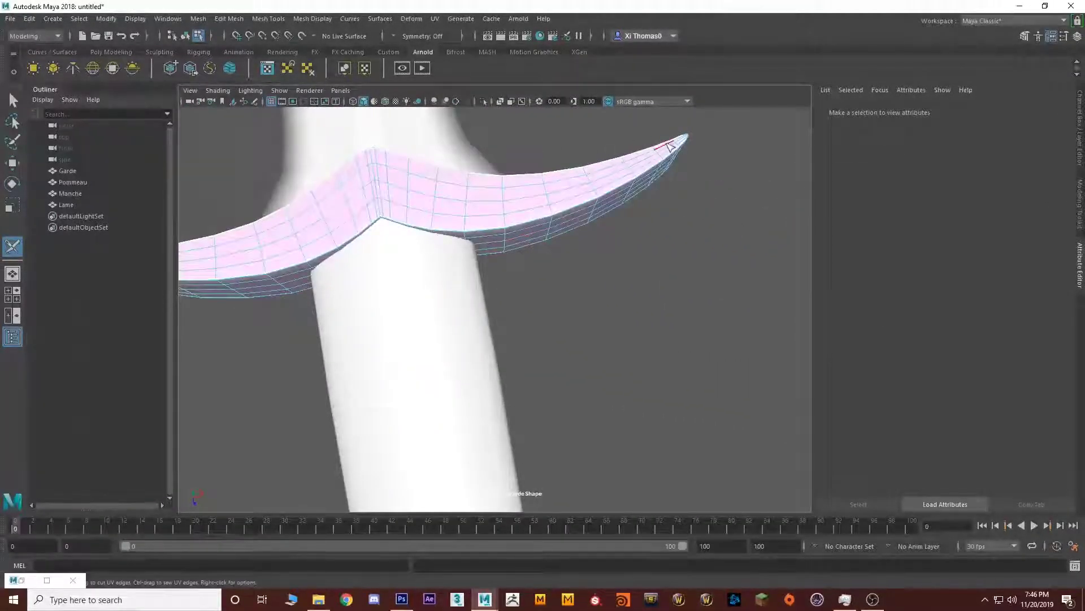
{"action": "left_click_drag", "start_coordinate": [472, 202], "coordinate": [619, 240], "text": "alt"}
{"action": "middle_click_drag", "start_coordinate": [619, 240], "coordinate": [477, 334], "text": "alt"}
{"action": "scroll", "coordinate": [477, 335], "scroll_direction": "up", "scroll_amount": 10}
{"action": "left_click_drag", "start_coordinate": [477, 335], "coordinate": [539, 303], "text": "alt"}
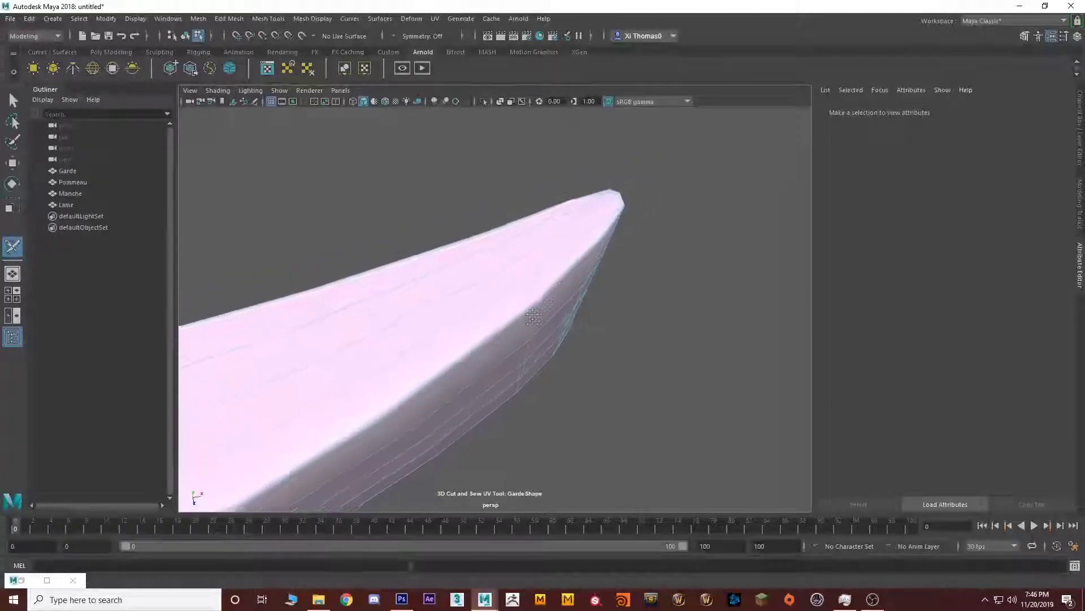
{"action": "scroll", "coordinate": [538, 304], "scroll_direction": "down", "scroll_amount": 3}
{"action": "left_click", "coordinate": [545, 288]}
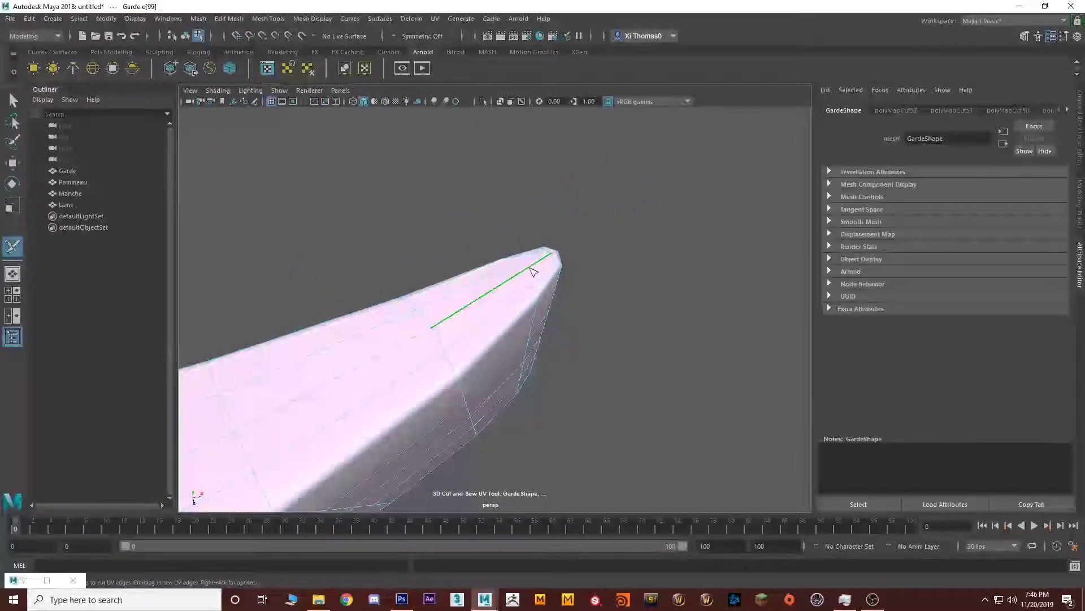
{"action": "key", "text": "ctrl+z"}
{"action": "left_click", "coordinate": [552, 255]}
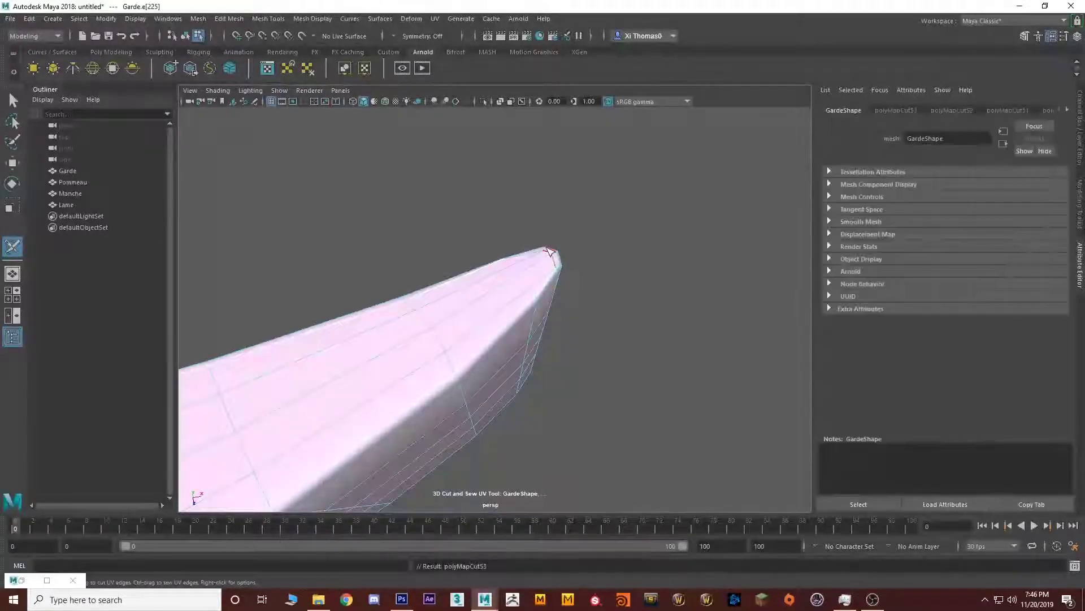
{"action": "left_click_drag", "start_coordinate": [539, 257], "coordinate": [582, 269], "text": "alt"}
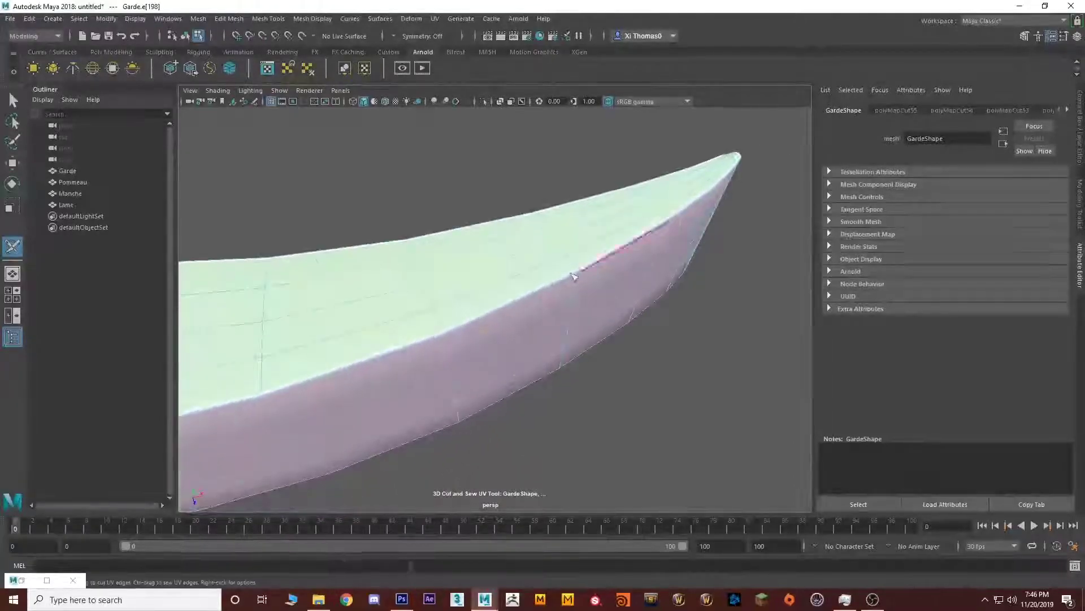
Try cutting a seam along an edge loop running lengthwise on the guard's side wall.
{"action": "scroll", "coordinate": [582, 269], "scroll_direction": "down", "scroll_amount": 8}
{"action": "left_click_drag", "start_coordinate": [412, 324], "coordinate": [519, 295], "text": "alt"}
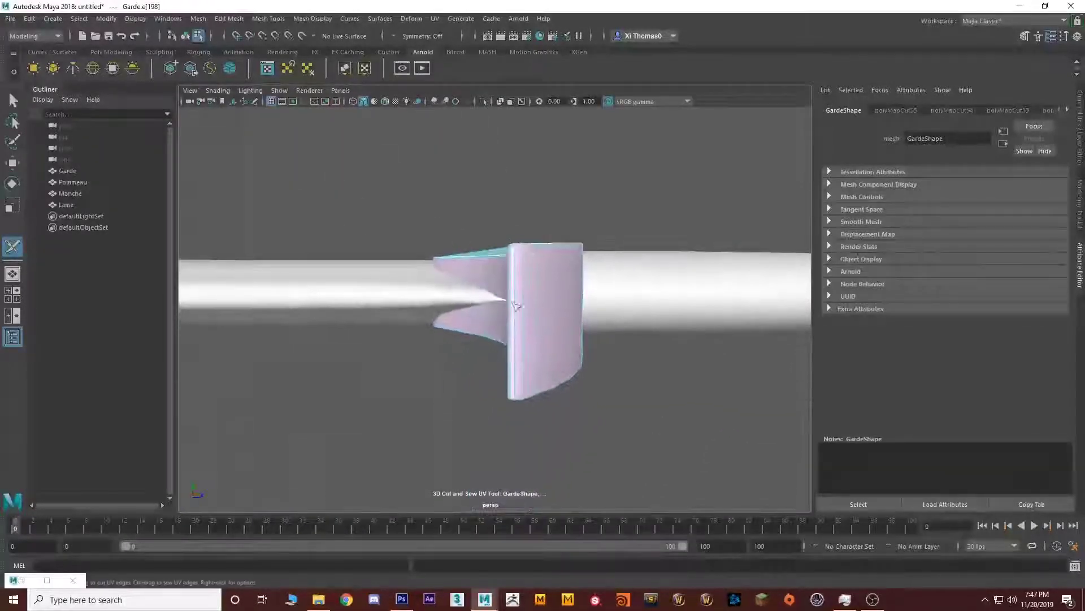
{"action": "scroll", "coordinate": [525, 296], "scroll_direction": "up", "scroll_amount": 3}
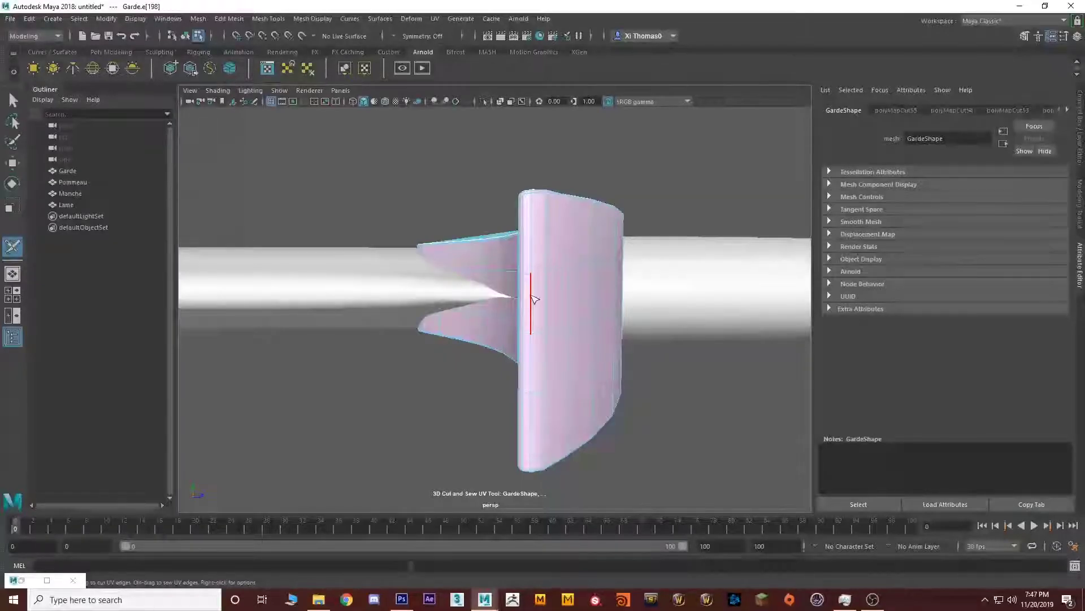
{"action": "left_click", "coordinate": [532, 300]}
{"action": "left_click_drag", "start_coordinate": [532, 300], "coordinate": [355, 339], "text": "alt"}
{"action": "left_click_drag", "start_coordinate": [557, 339], "coordinate": [544, 371], "text": "alt"}
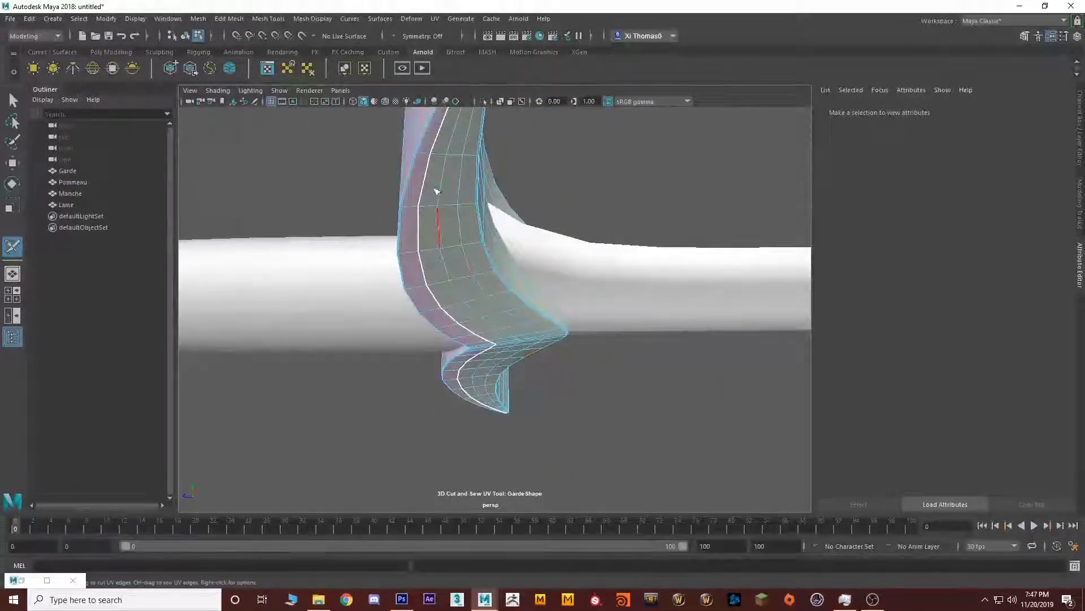
{"action": "left_click", "coordinate": [484, 322]}
{"action": "left_click_drag", "start_coordinate": [482, 322], "coordinate": [588, 268], "text": "alt"}
Cut UV seams along both long edges of the guard's other face.
{"action": "scroll", "coordinate": [511, 303], "scroll_direction": "up", "scroll_amount": 6}
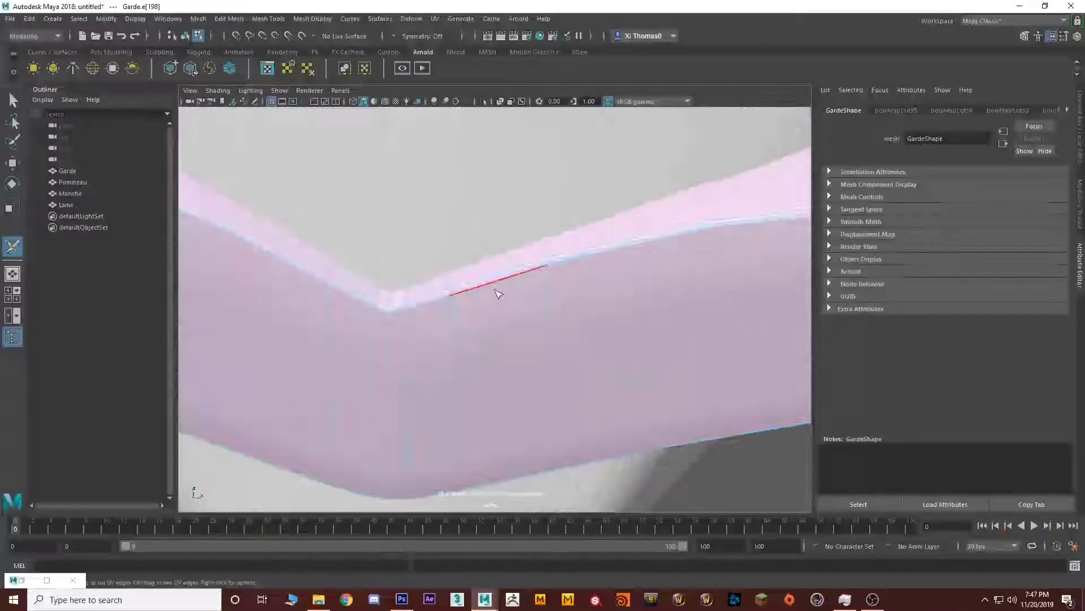
{"action": "left_click", "coordinate": [498, 293]}
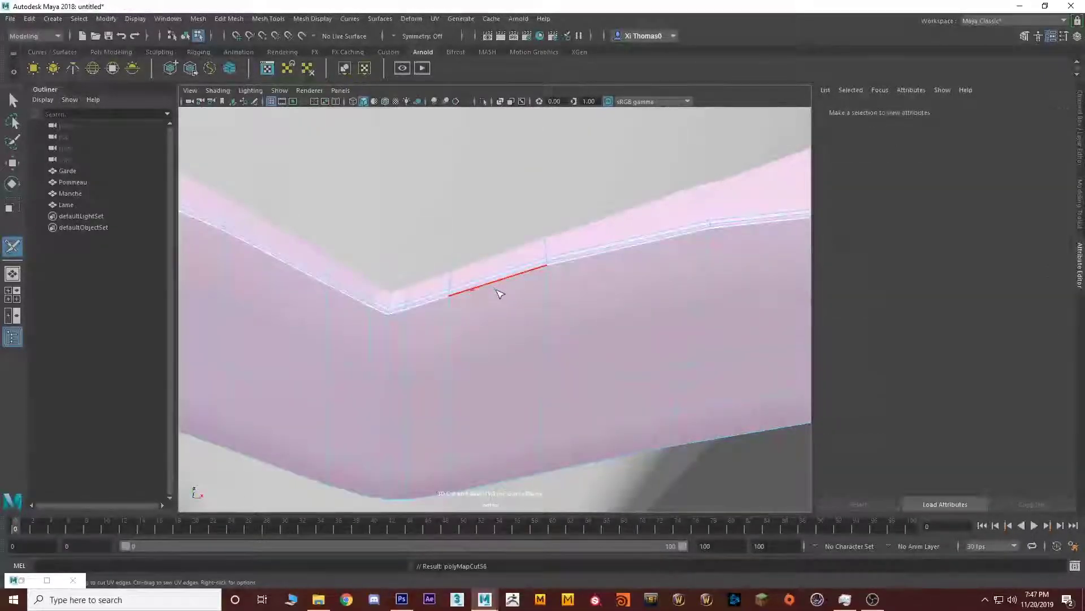
{"action": "double_click", "coordinate": [523, 480]}
Cut the remaining short edges around one tip of the guard's second face.
{"action": "scroll", "coordinate": [556, 398], "scroll_direction": "down", "scroll_amount": 4}
{"action": "left_click_drag", "start_coordinate": [557, 398], "coordinate": [605, 337], "text": "alt"}
{"action": "middle_click_drag", "start_coordinate": [605, 337], "coordinate": [494, 298], "text": "alt"}
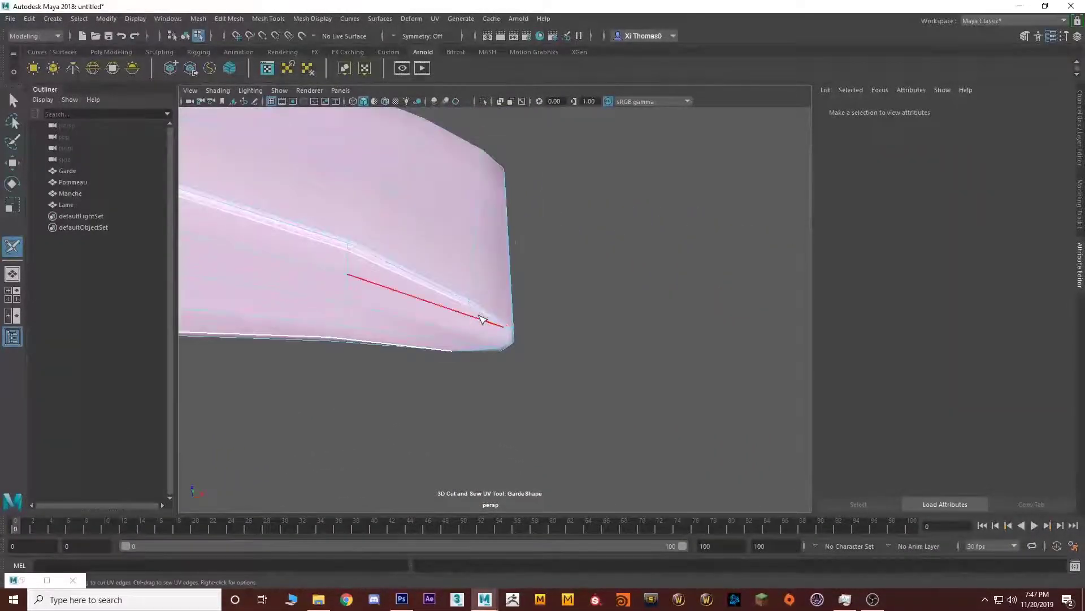
{"action": "left_click", "coordinate": [481, 316]}
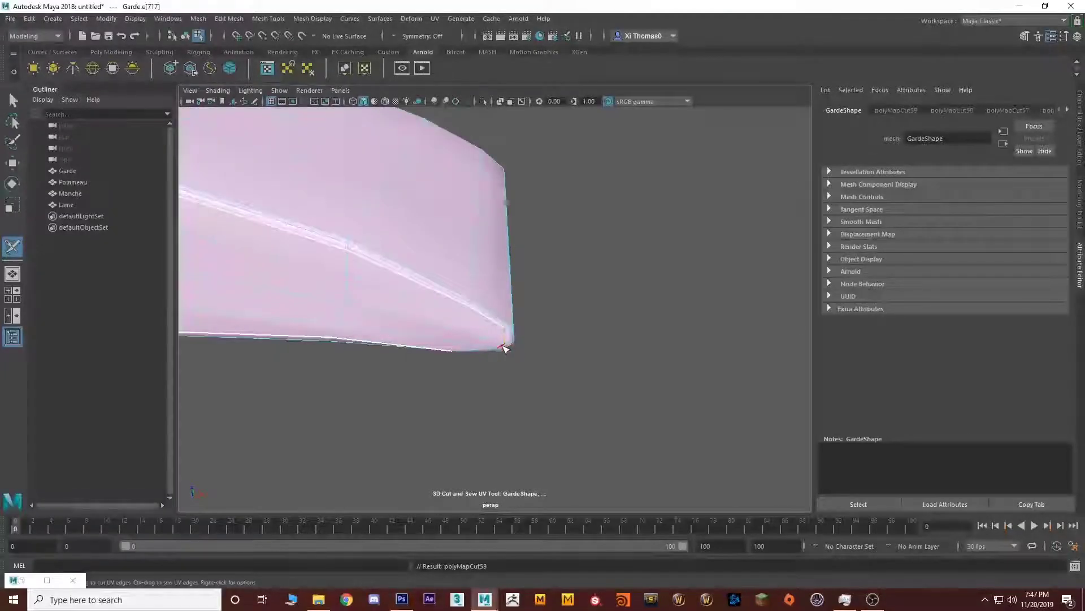
{"action": "left_click", "coordinate": [475, 351]}
Cut the short edges at the second face's other tip to separate that face into its own UV shell.
{"action": "right_click_drag", "start_coordinate": [543, 365], "coordinate": [378, 353], "text": "alt"}
{"action": "middle_click_drag", "start_coordinate": [365, 339], "coordinate": [566, 301], "text": "alt"}
{"action": "right_click_drag", "start_coordinate": [444, 311], "coordinate": [494, 311], "text": "alt"}
{"action": "scroll", "coordinate": [452, 285], "scroll_direction": "up", "scroll_amount": 6}
{"action": "left_click_drag", "start_coordinate": [407, 231], "coordinate": [633, 291], "text": "alt"}
{"action": "scroll", "coordinate": [447, 288], "scroll_direction": "up", "scroll_amount": 5}
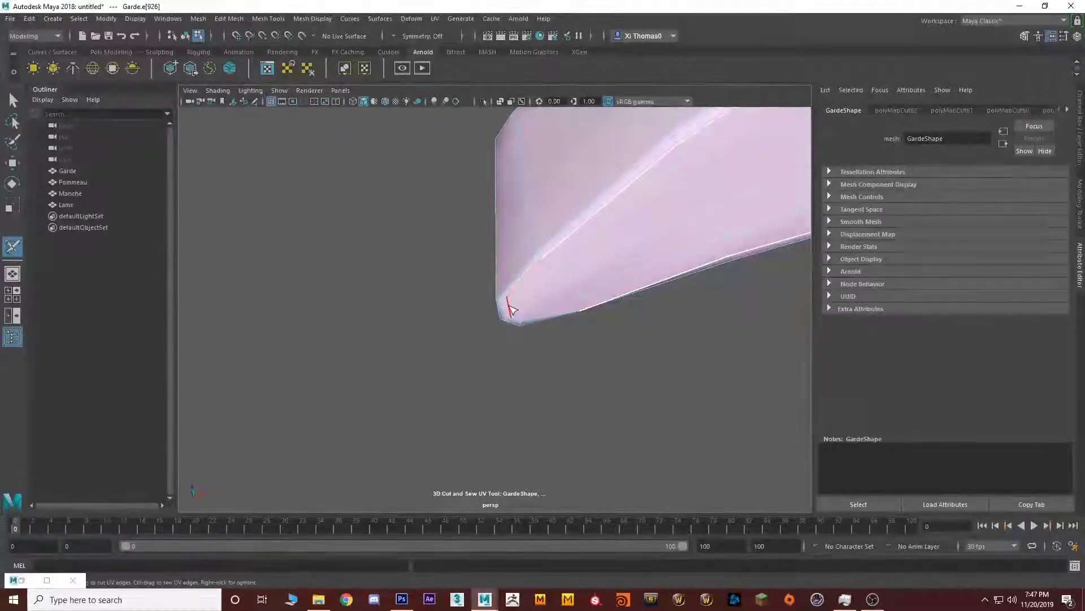
{"action": "left_click", "coordinate": [542, 322]}
{"action": "scroll", "coordinate": [582, 356], "scroll_direction": "down", "scroll_amount": 10}
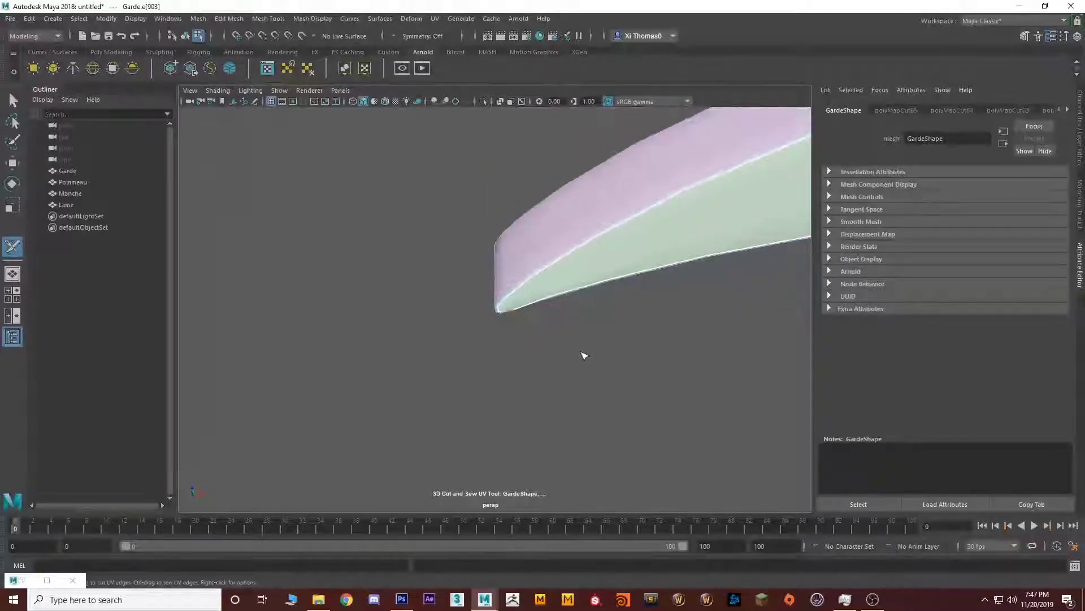
Select one of the guard's cut flat faces as a whole UV shell and run Unfold and Layout on it.
{"action": "scroll", "coordinate": [545, 362], "scroll_direction": "up", "scroll_amount": 3}
{"action": "scroll", "coordinate": [546, 362], "scroll_direction": "up", "scroll_amount": 5}
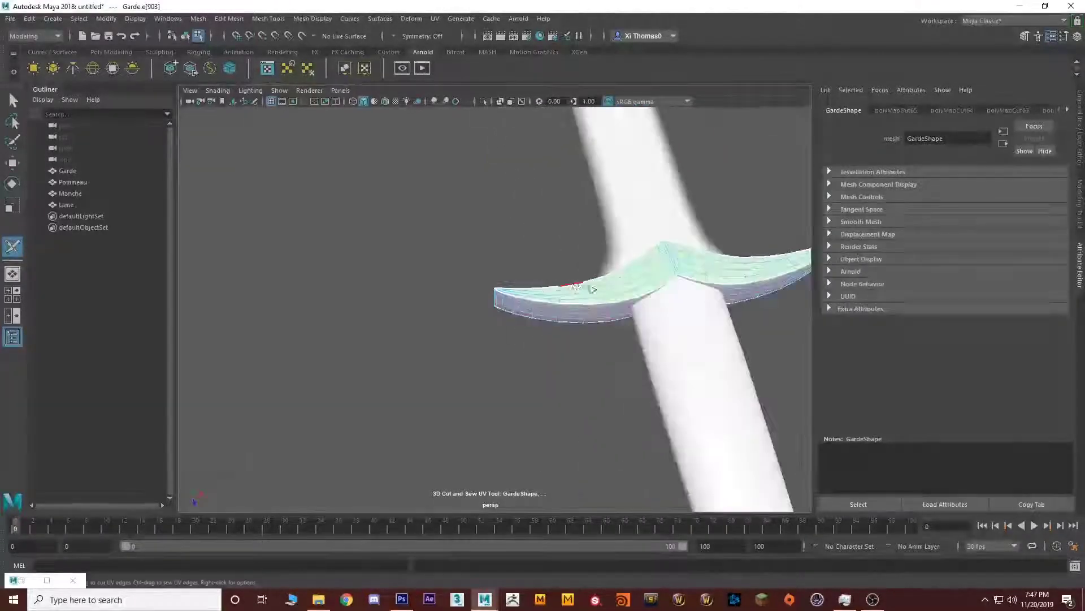
{"action": "right_click", "coordinate": [609, 287]}
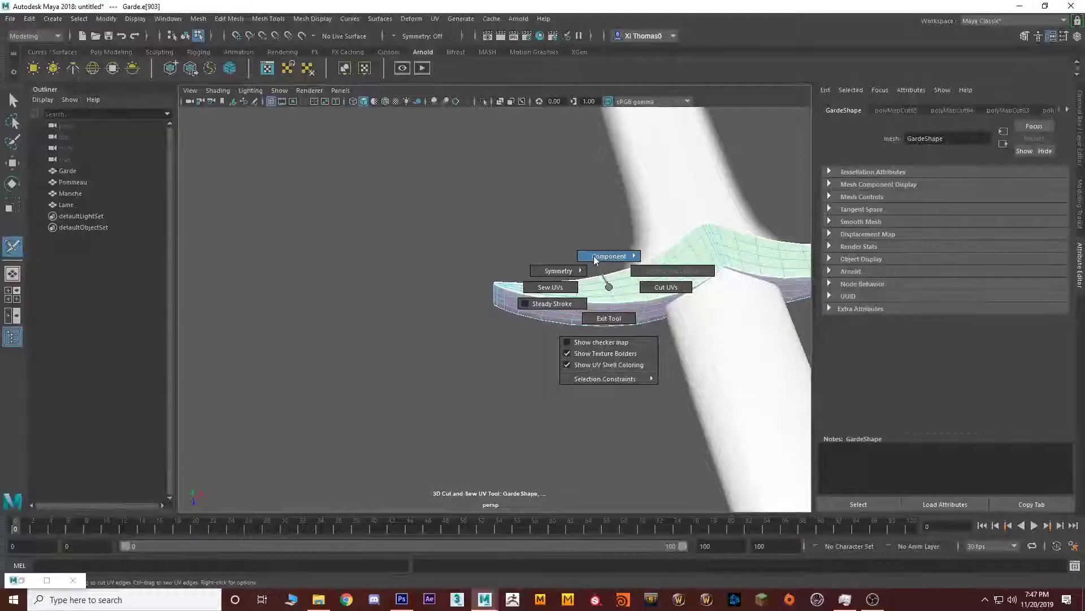
{"action": "mouse_move", "coordinate": [595, 259]}
{"action": "left_click", "coordinate": [640, 258]}
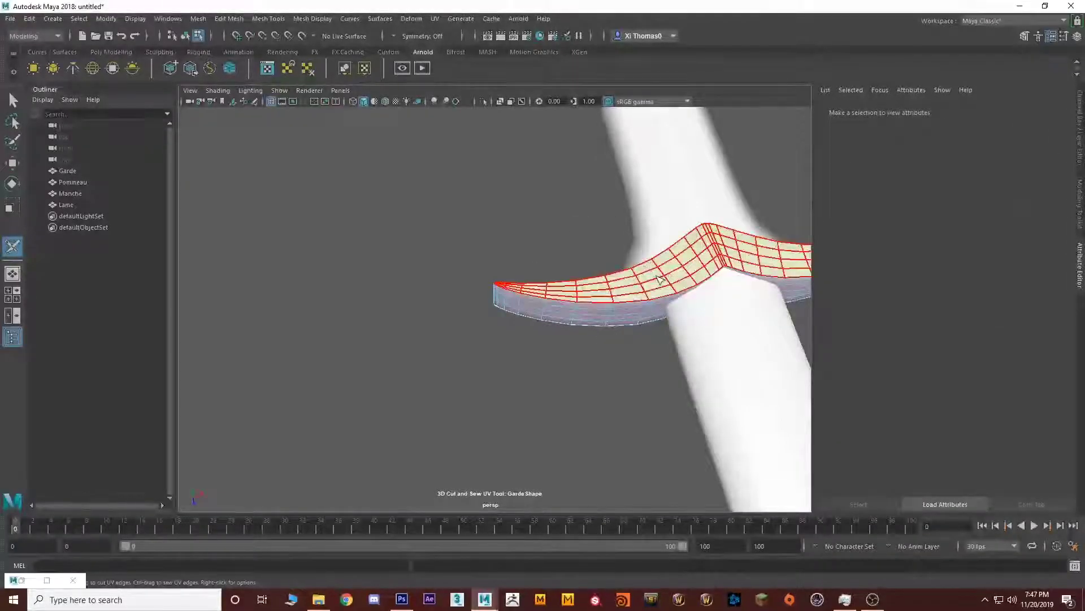
{"action": "left_click", "coordinate": [653, 270]}
{"action": "left_click_drag", "start_coordinate": [647, 333], "coordinate": [618, 317], "text": "alt"}
{"action": "left_click", "coordinate": [622, 297]}
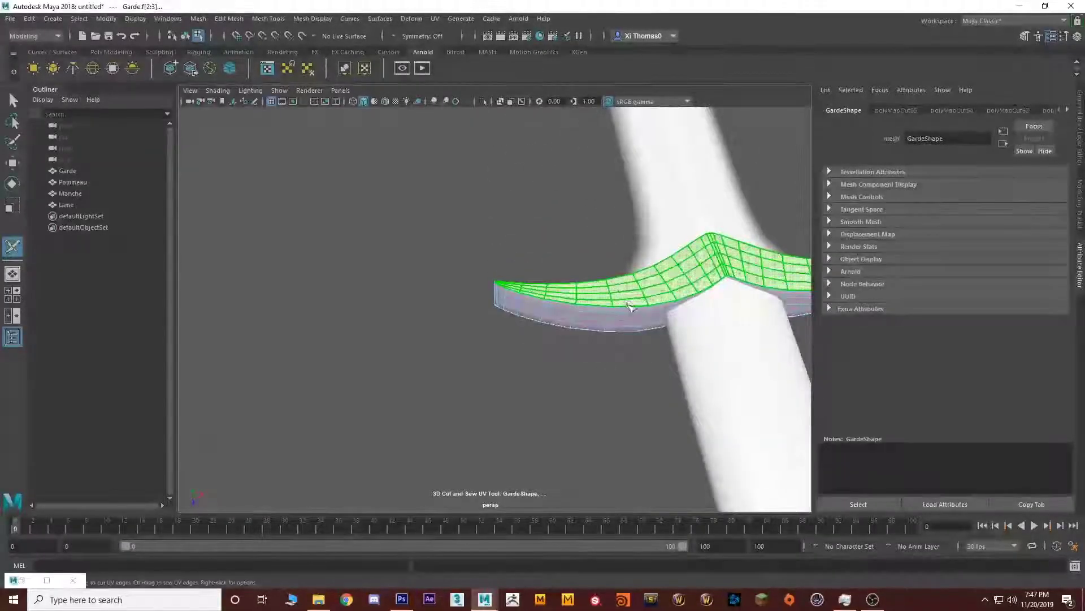
{"action": "key", "text": "f"}
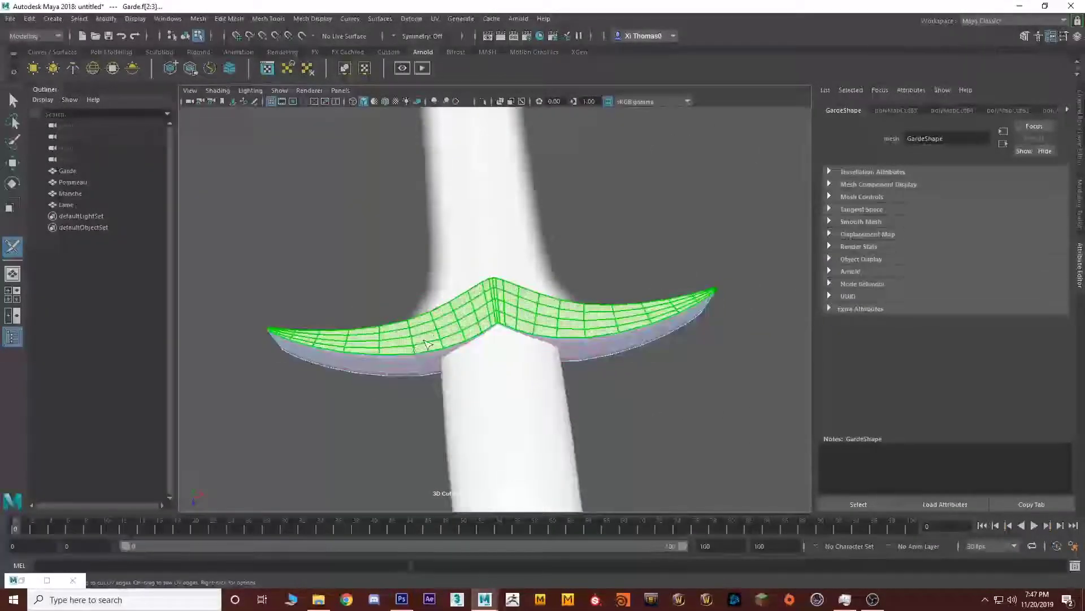
{"action": "right_click", "coordinate": [440, 328]}
{"action": "left_click", "coordinate": [489, 312]}
Select the guard's opposite flat face shell and run Unfold and Layout on it.
{"action": "left_click_drag", "start_coordinate": [465, 378], "coordinate": [518, 311], "text": "alt"}
{"action": "right_click", "coordinate": [446, 274]}
{"action": "left_click", "coordinate": [501, 264]}
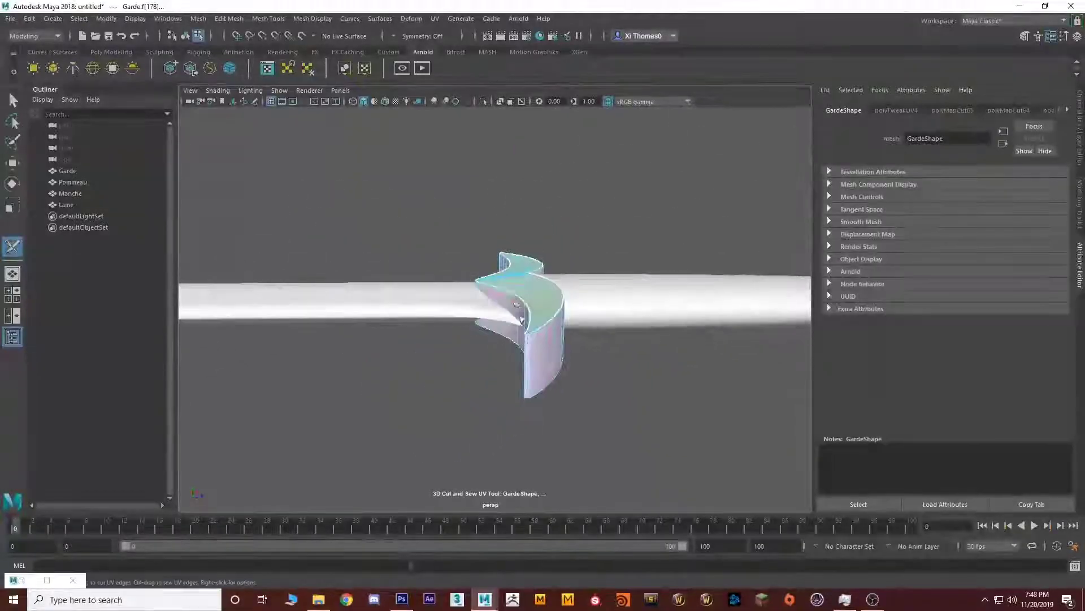
Run Unfold and Layout on the guard's continuous side-wall shell and check its layout in the UV Editor.
{"action": "scroll", "coordinate": [529, 354], "scroll_direction": "up", "scroll_amount": 6}
{"action": "middle_click_drag", "start_coordinate": [531, 356], "coordinate": [583, 298], "text": "alt"}
{"action": "left_click_drag", "start_coordinate": [583, 299], "coordinate": [591, 259], "text": "alt"}
{"action": "left_click", "coordinate": [573, 270]}
{"action": "right_click_drag", "start_coordinate": [587, 255], "coordinate": [639, 240]}
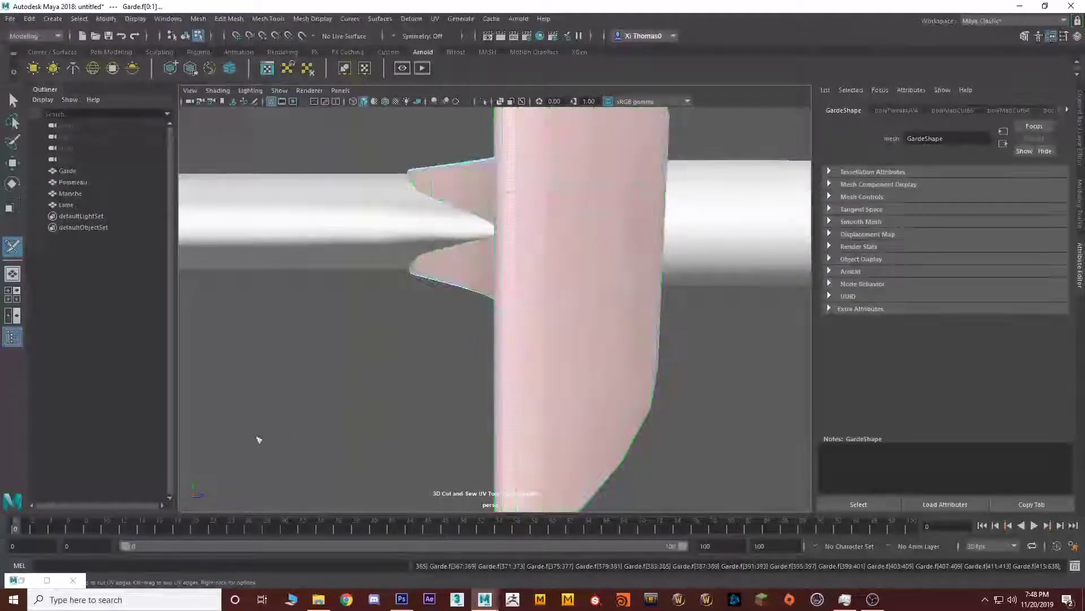
{"action": "left_click", "coordinate": [435, 19]}
{"action": "left_click", "coordinate": [452, 40]}
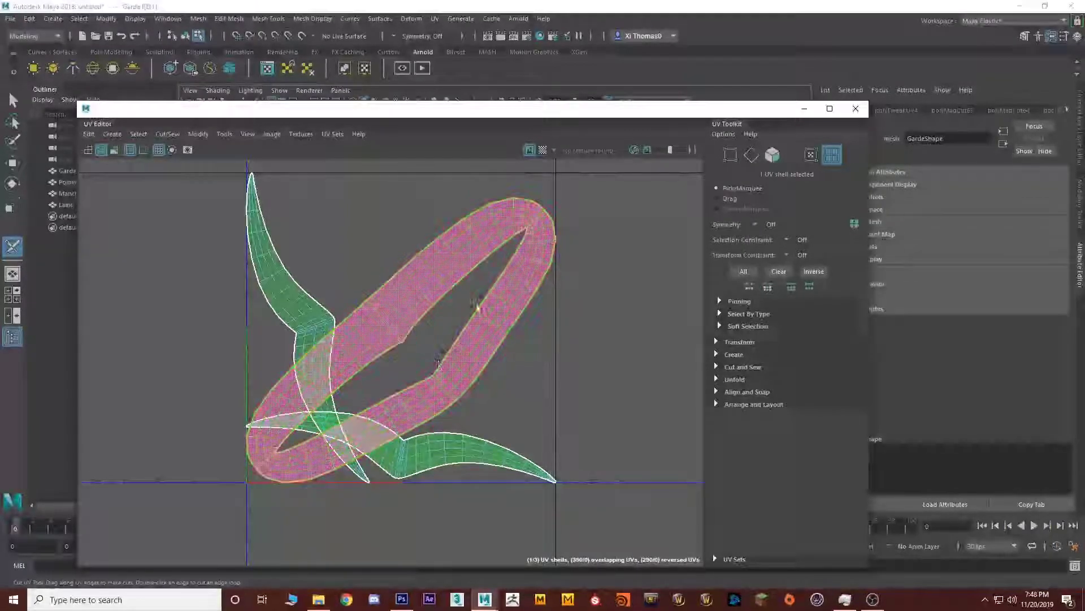
{"action": "left_click", "coordinate": [798, 113]}
Return to edge selection and cut the side wall across its full width at one tip of the guard.
{"action": "scroll", "coordinate": [526, 322], "scroll_direction": "down", "scroll_amount": 3}
{"action": "left_click_drag", "start_coordinate": [545, 296], "coordinate": [622, 283], "text": "alt"}
{"action": "right_click_drag", "start_coordinate": [682, 286], "coordinate": [678, 220]}
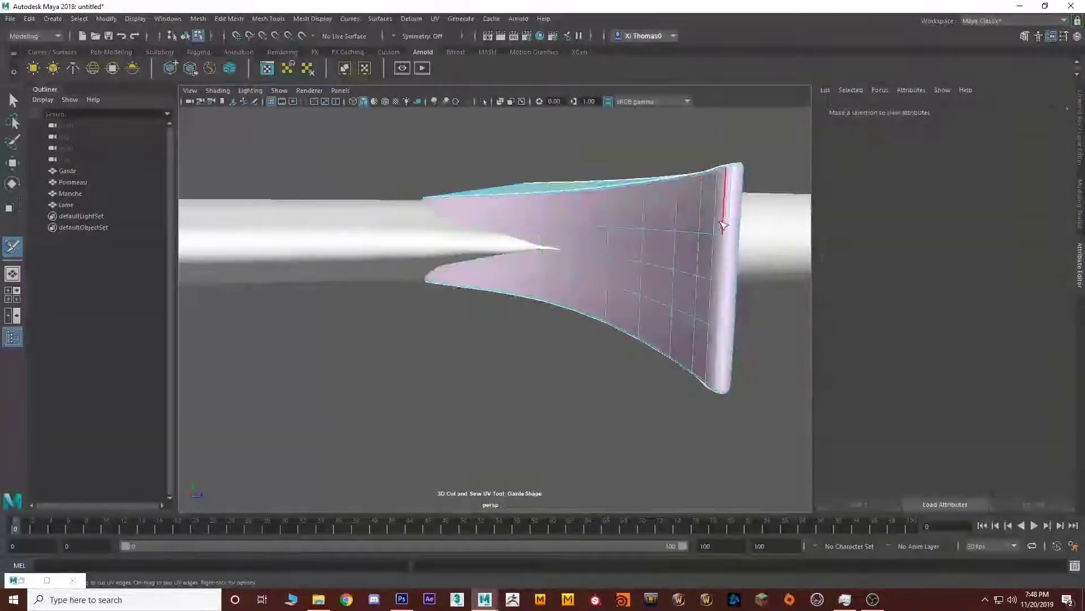
{"action": "left_click", "coordinate": [726, 227]}
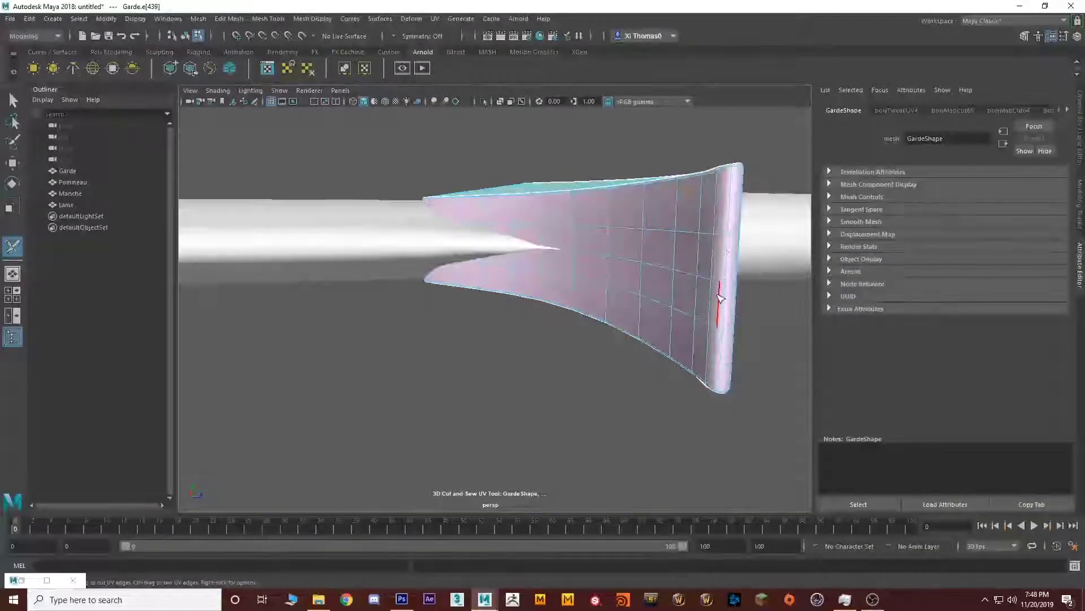
{"action": "left_click_drag", "start_coordinate": [718, 387], "coordinate": [715, 354], "text": "alt"}
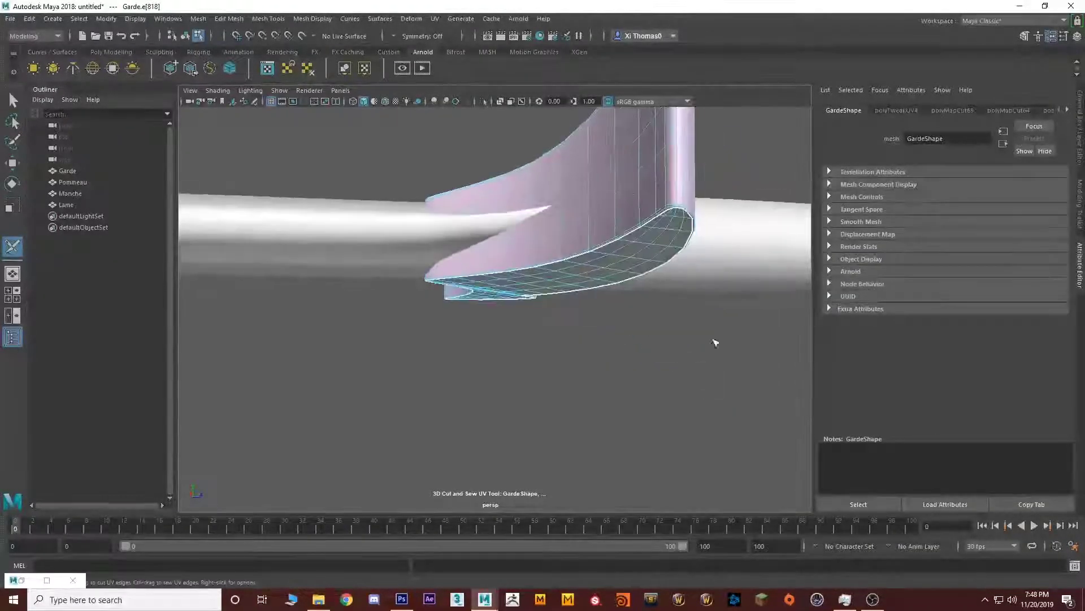
{"action": "scroll", "coordinate": [681, 209], "scroll_direction": "up", "scroll_amount": 2}
{"action": "left_click_drag", "start_coordinate": [681, 208], "coordinate": [658, 217], "text": "alt"}
{"action": "scroll", "coordinate": [692, 206], "scroll_direction": "up", "scroll_amount": 3}
{"action": "left_click_drag", "start_coordinate": [727, 204], "coordinate": [662, 242], "text": "alt"}
{"action": "left_click_drag", "start_coordinate": [629, 321], "coordinate": [622, 314], "text": "alt"}
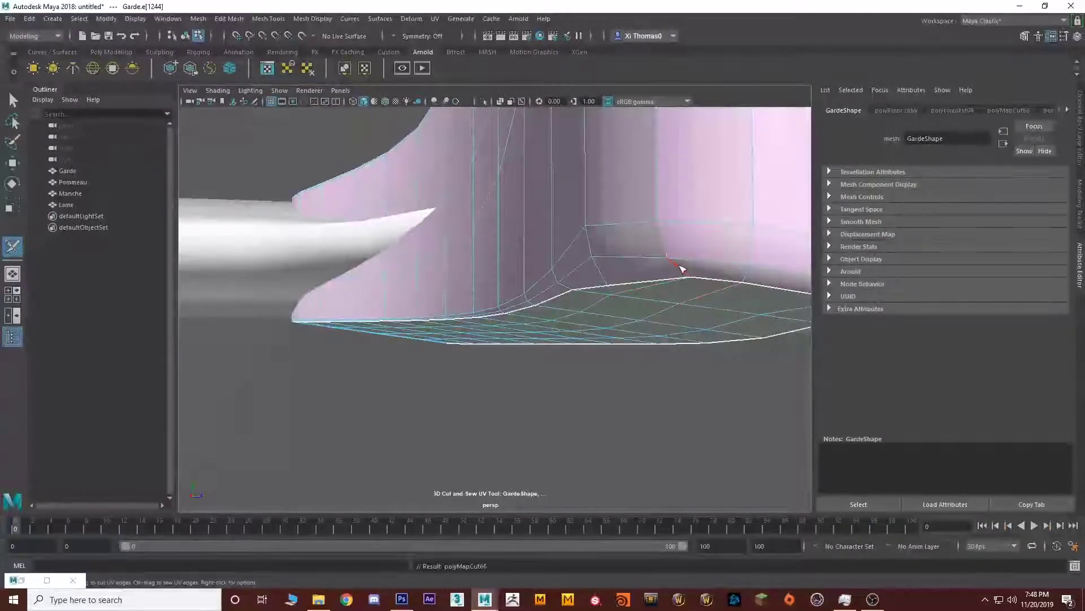
{"action": "double_click", "coordinate": [679, 266]}
Cut the side wall across its width at the guard's other tip, splitting it into two shells.
{"action": "scroll", "coordinate": [659, 236], "scroll_direction": "down", "scroll_amount": 6}
{"action": "left_click_drag", "start_coordinate": [659, 235], "coordinate": [835, 243], "text": "alt"}
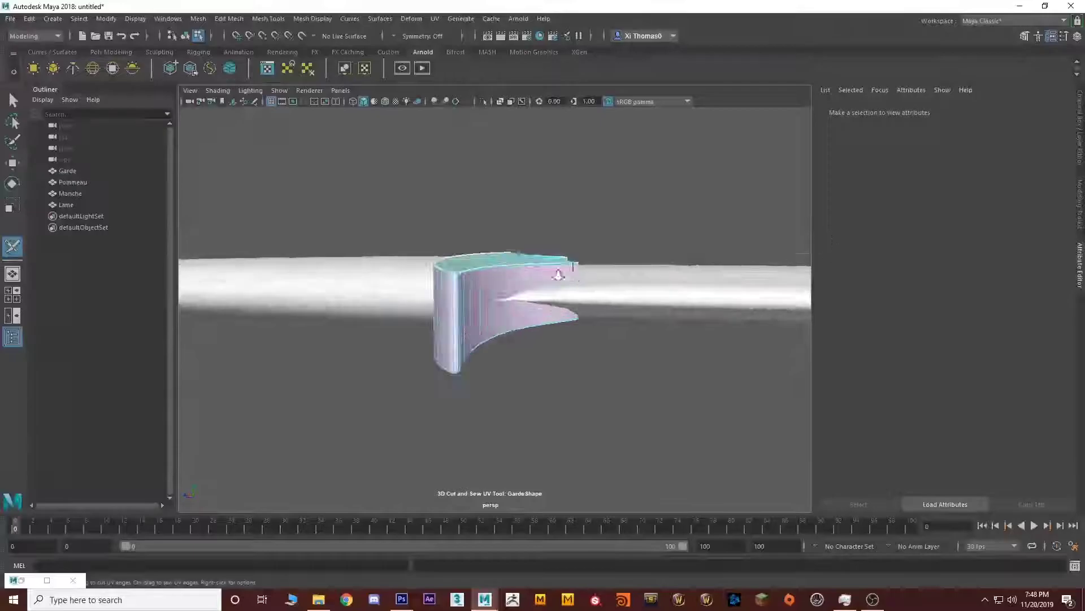
{"action": "scroll", "coordinate": [402, 272], "scroll_direction": "up", "scroll_amount": 5}
{"action": "scroll", "coordinate": [360, 264], "scroll_direction": "down", "scroll_amount": 2}
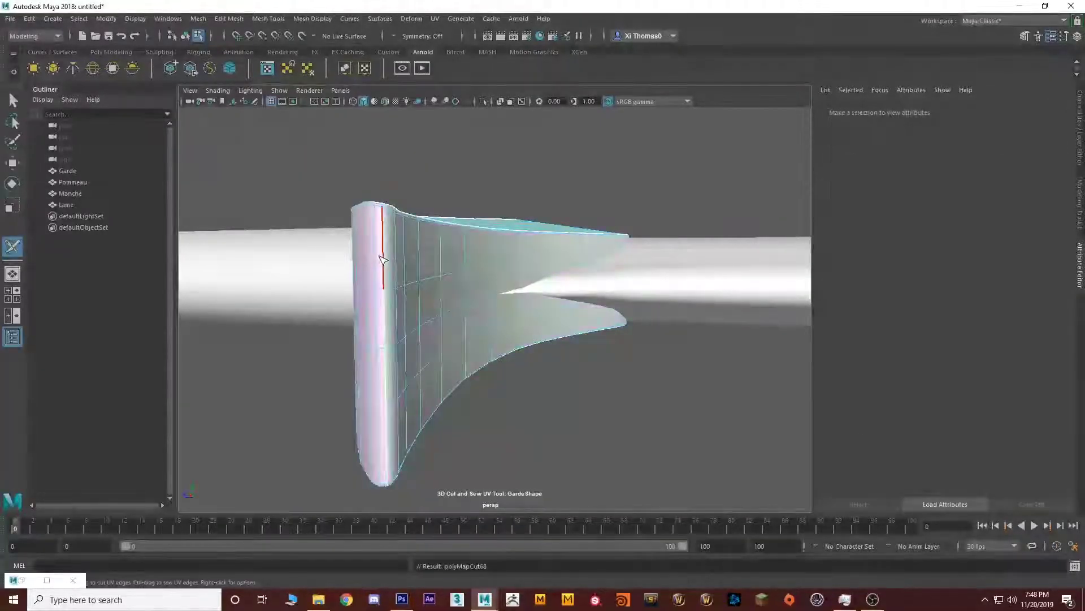
{"action": "left_click_drag", "start_coordinate": [407, 303], "coordinate": [441, 296], "text": "alt"}
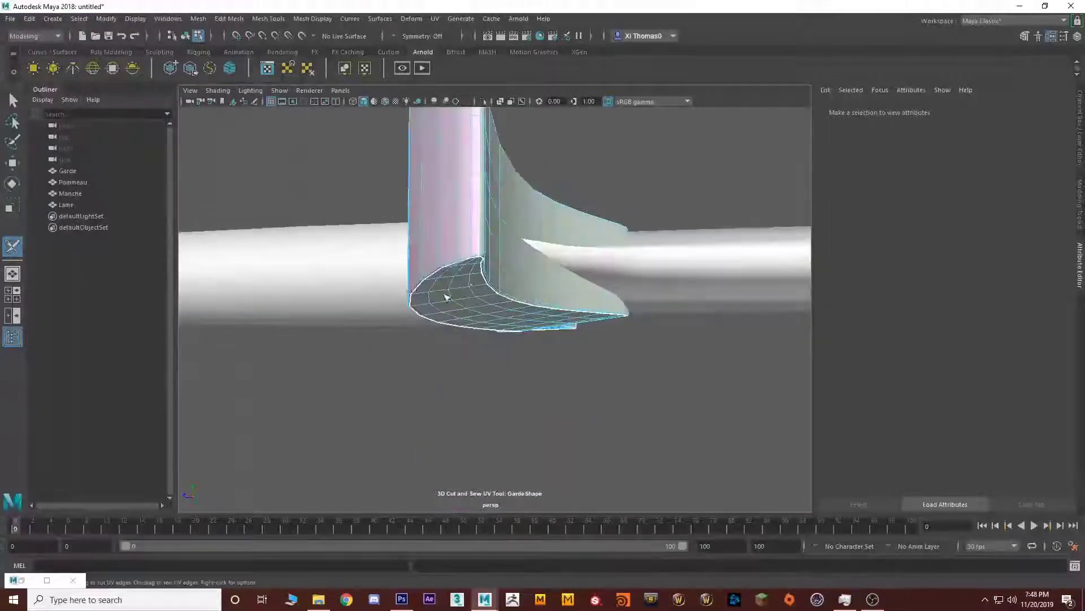
Run Unfold and Layout on each of the guard's two separated side-wall shells.
{"action": "left_click_drag", "start_coordinate": [516, 259], "coordinate": [378, 277], "text": "alt"}
{"action": "right_click_drag", "start_coordinate": [378, 277], "coordinate": [421, 249]}
{"action": "right_click", "coordinate": [404, 302]}
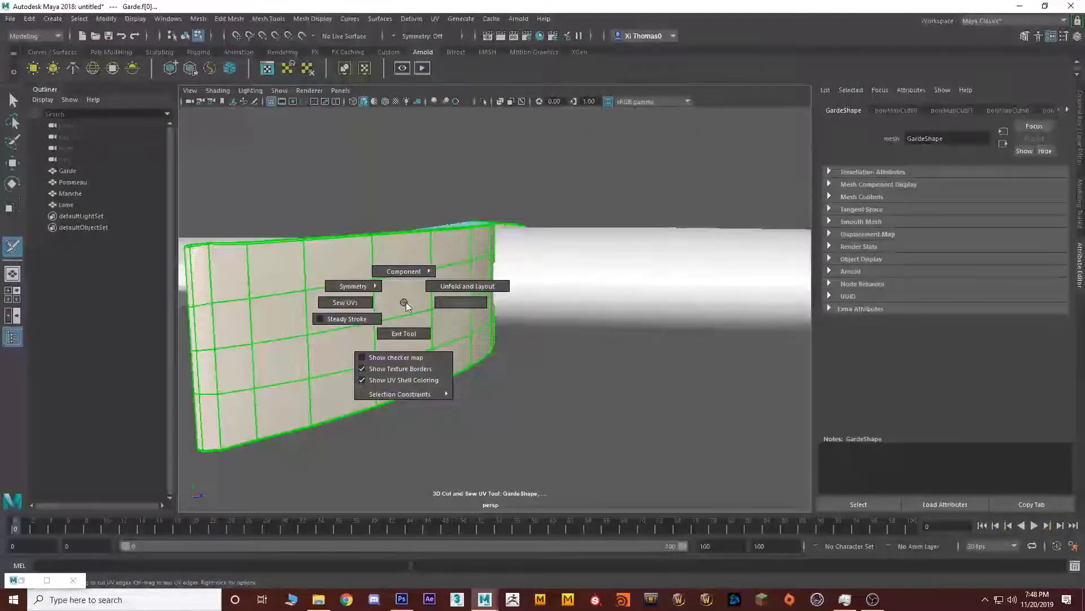
{"action": "left_click", "coordinate": [447, 285]}
{"action": "left_click_drag", "start_coordinate": [447, 285], "coordinate": [575, 320], "text": "alt"}
{"action": "right_click", "coordinate": [575, 320]}
{"action": "left_click", "coordinate": [610, 305]}
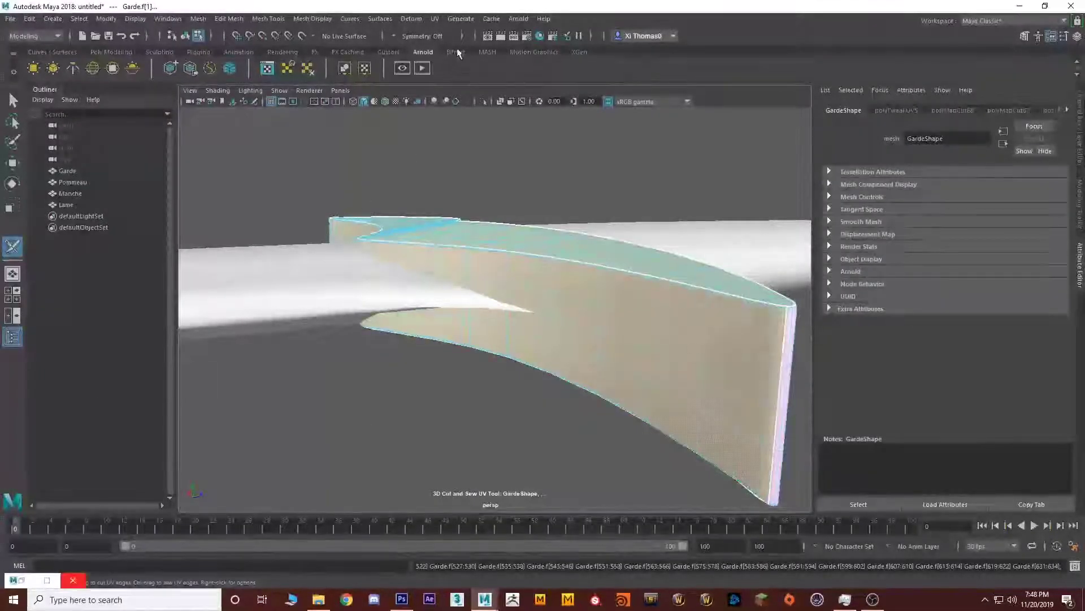
In the UV Editor, move the upright curved face shell outside the UV tile and rotate it to lie horizontally.
{"action": "left_click", "coordinate": [434, 18]}
{"action": "left_click", "coordinate": [456, 39]}
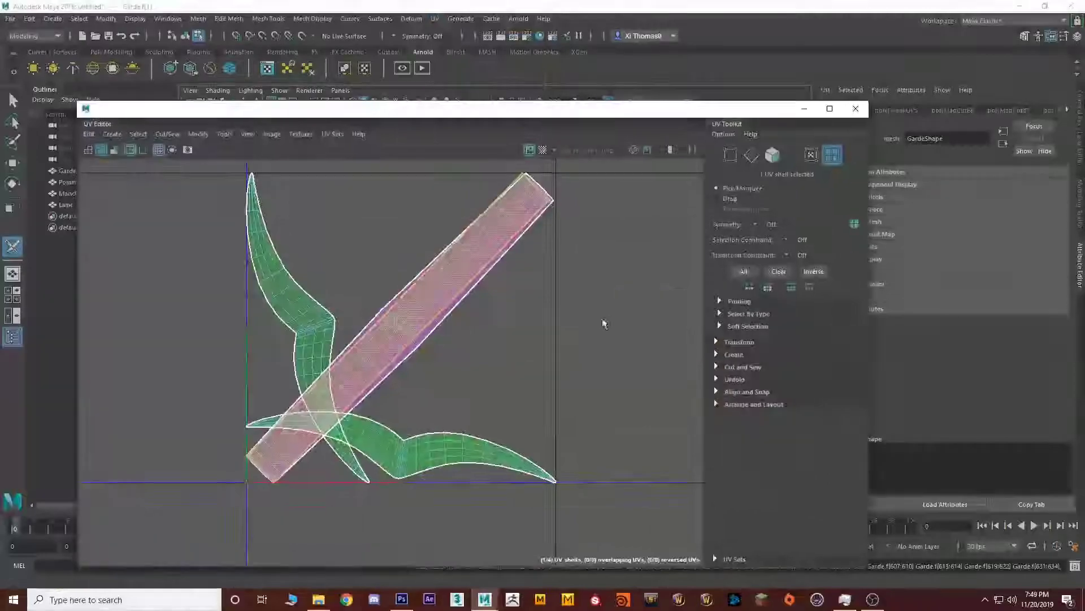
{"action": "left_click_drag", "start_coordinate": [269, 109], "coordinate": [333, 34]}
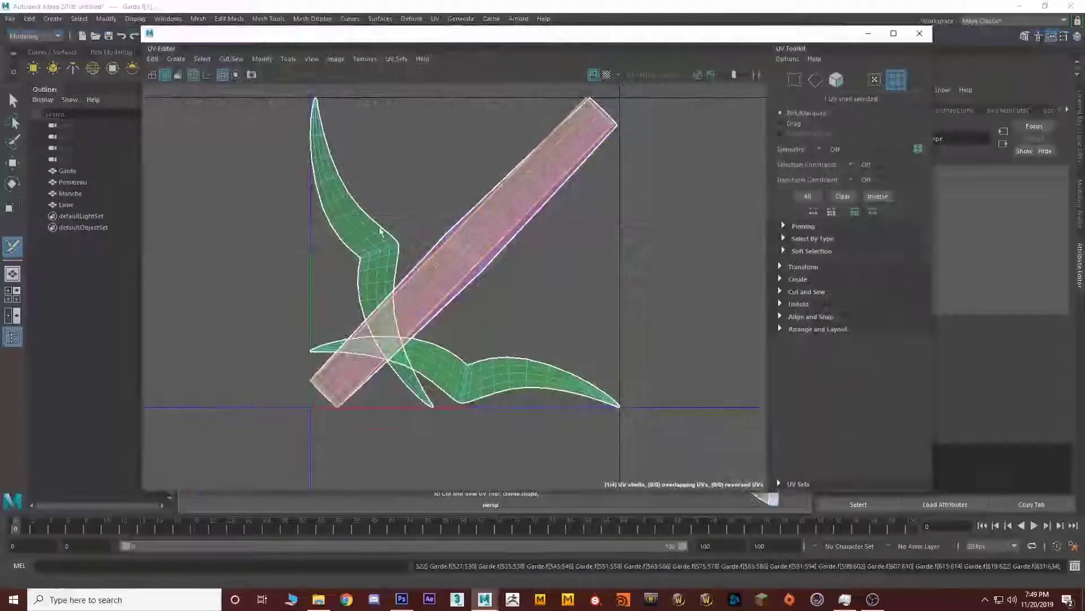
{"action": "left_click", "coordinate": [403, 175]}
{"action": "right_click", "coordinate": [348, 222]}
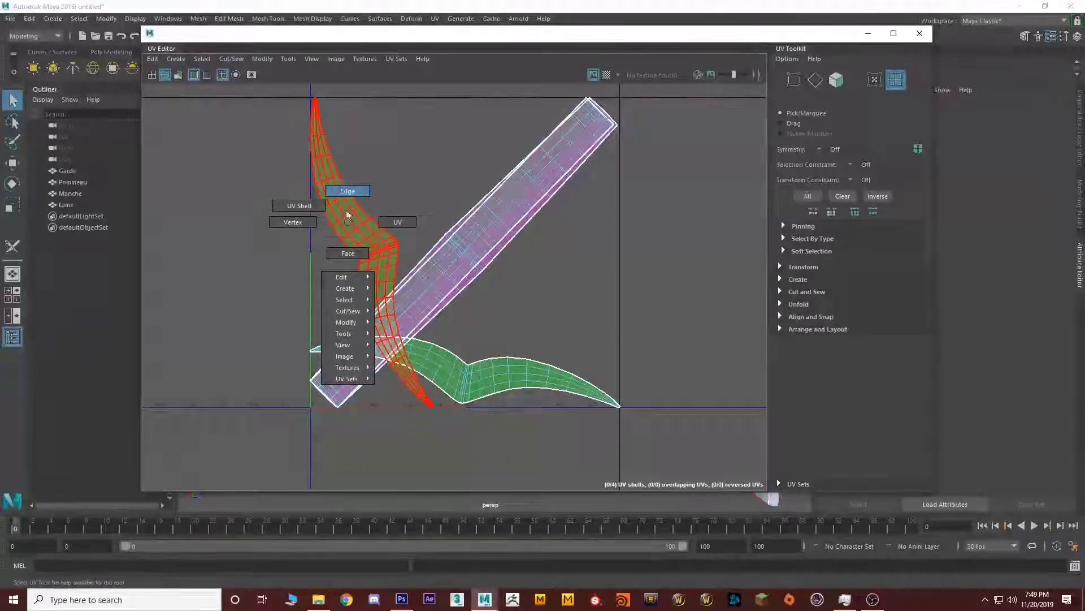
{"action": "right_click_drag", "start_coordinate": [349, 217], "coordinate": [298, 210]}
{"action": "left_click", "coordinate": [351, 230]}
{"action": "key", "text": "w"}
{"action": "left_click_drag", "start_coordinate": [373, 253], "coordinate": [229, 249]}
{"action": "key", "text": "e"}
{"action": "left_click_drag", "start_coordinate": [284, 196], "coordinate": [178, 151]}
Rotate the second curved face shell to match the first one's orientation and place it directly above it.
{"action": "left_click", "coordinate": [509, 390]}
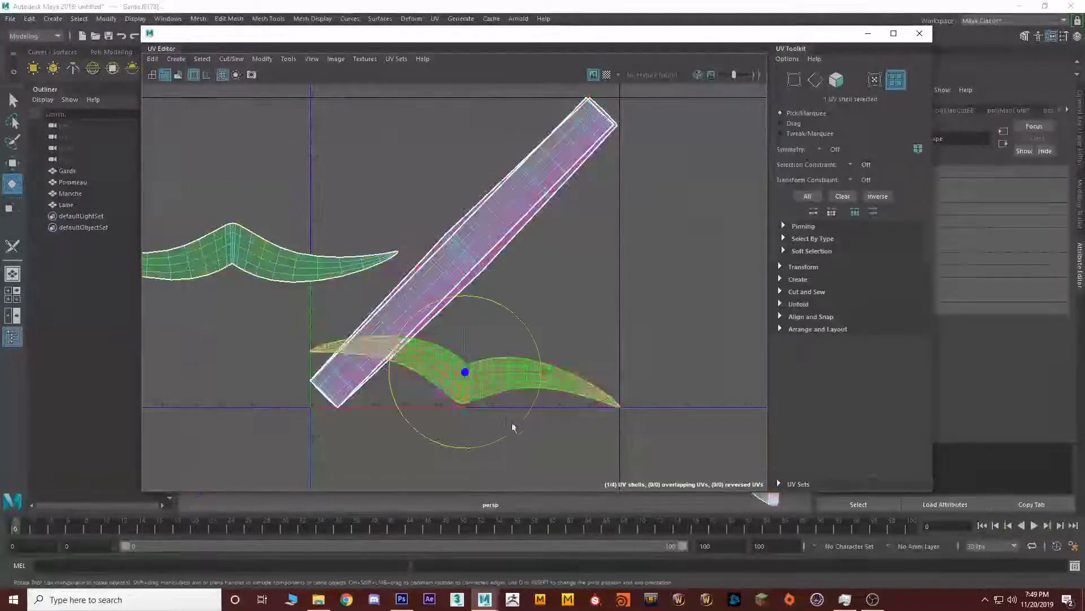
{"action": "key", "text": "w"}
{"action": "left_click_drag", "start_coordinate": [465, 375], "coordinate": [243, 329]}
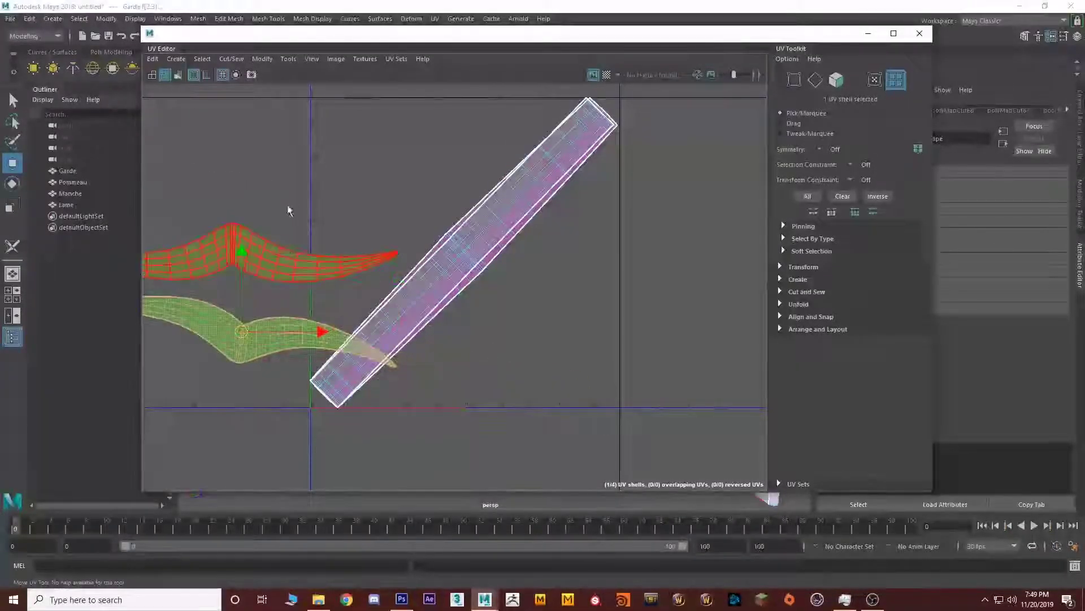
{"action": "middle_click_drag", "start_coordinate": [286, 206], "coordinate": [426, 204], "text": "alt"}
{"action": "key", "text": "e"}
{"action": "left_click_drag", "start_coordinate": [373, 253], "coordinate": [397, 383]}
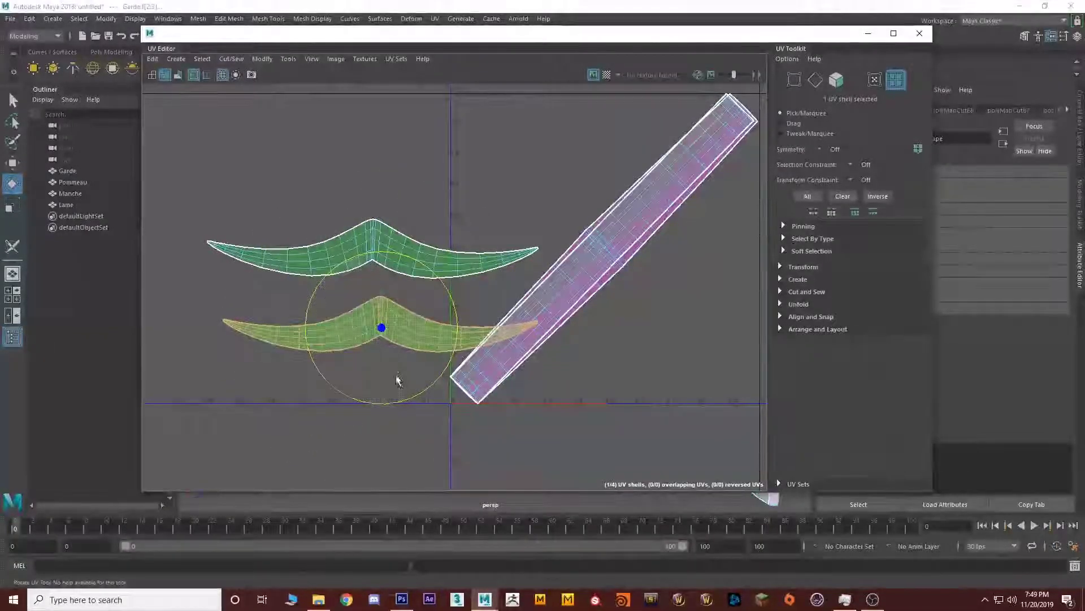
{"action": "key", "text": "w"}
{"action": "left_click_drag", "start_coordinate": [388, 315], "coordinate": [377, 200]}
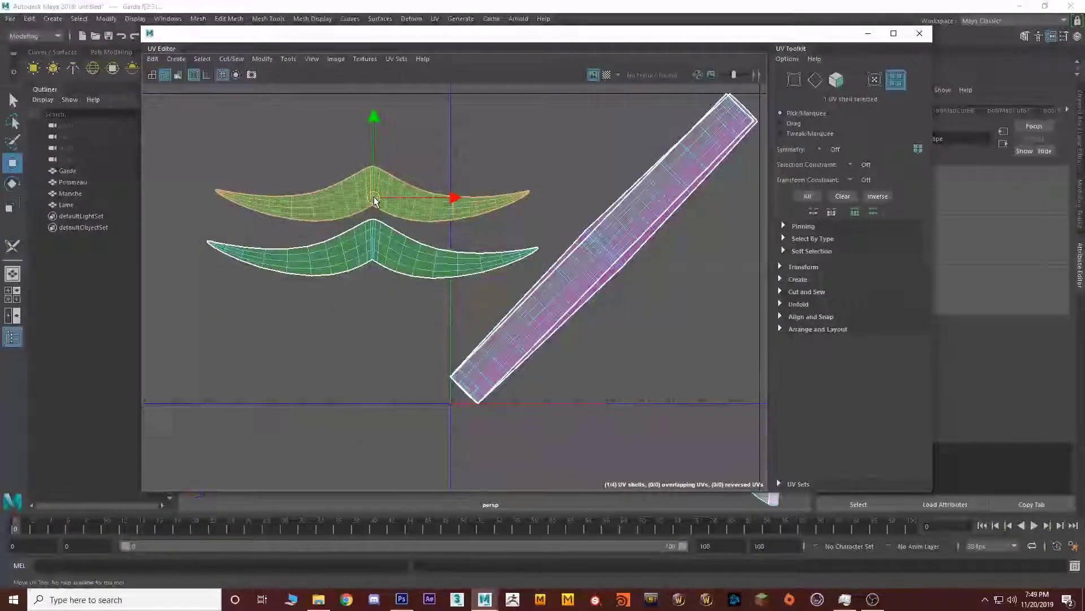
Rotate the first diagonal side-wall strip to horizontal and place it beneath the two curved face shells.
{"action": "left_click", "coordinate": [589, 268]}
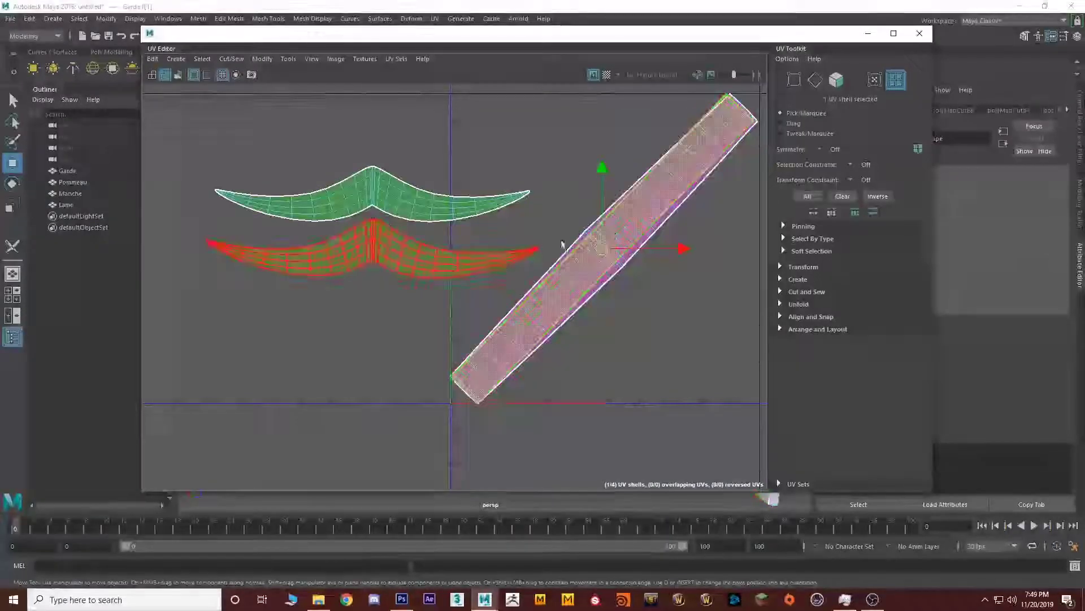
{"action": "left_click_drag", "start_coordinate": [602, 247], "coordinate": [426, 350]}
{"action": "key", "text": "e"}
{"action": "left_click_drag", "start_coordinate": [452, 283], "coordinate": [510, 315]}
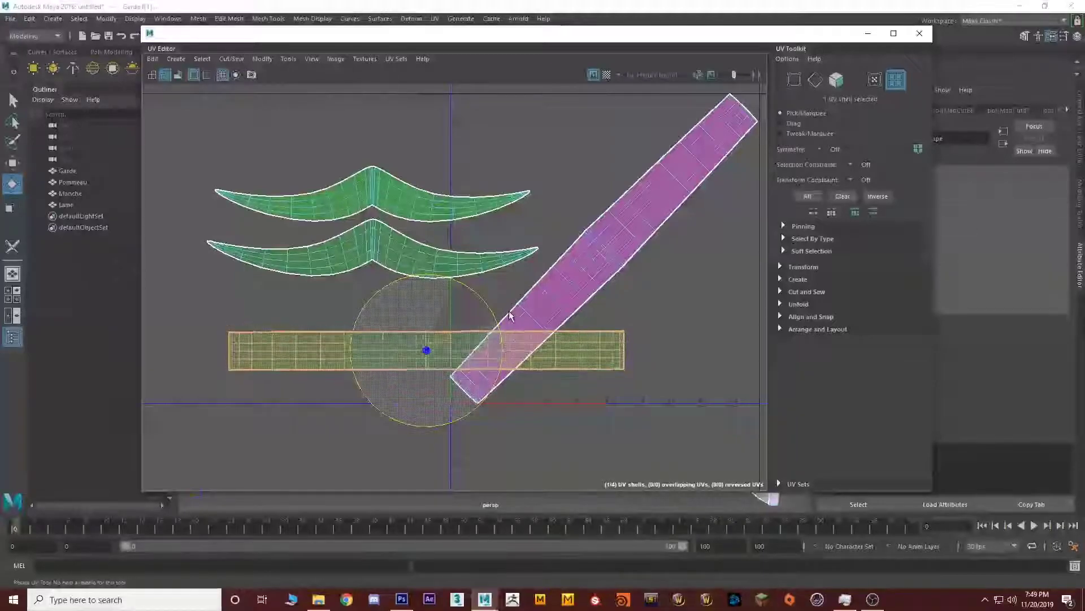
{"action": "key", "text": "w"}
{"action": "left_click_drag", "start_coordinate": [426, 350], "coordinate": [373, 313]}
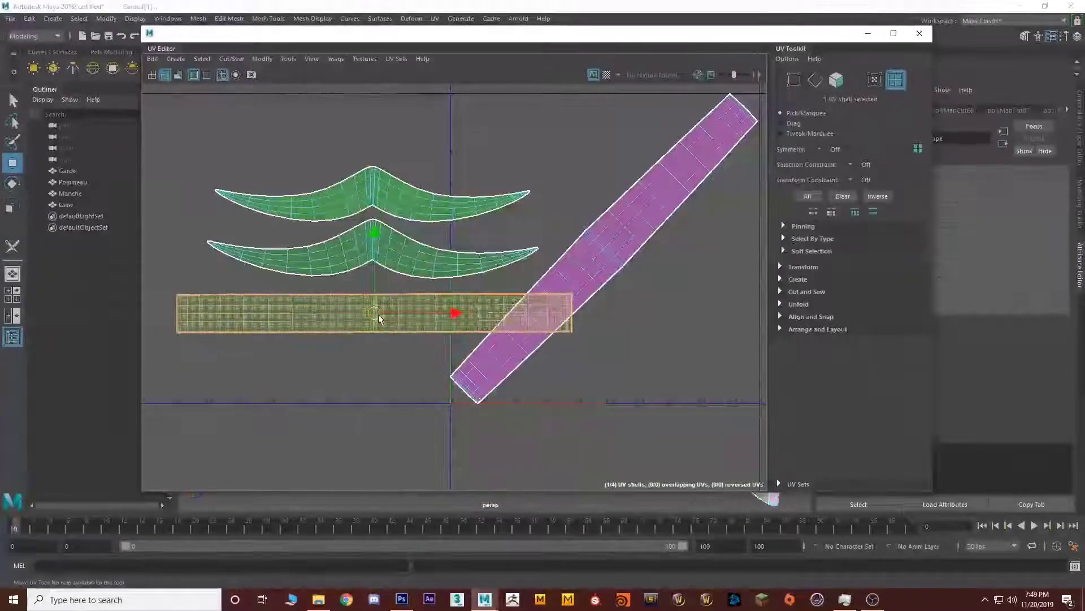
Rotate the remaining diagonal side-wall strip to horizontal and place it below the other strip.
{"action": "left_click", "coordinate": [606, 250]}
{"action": "key", "text": "e"}
{"action": "left_click_drag", "start_coordinate": [605, 181], "coordinate": [647, 216]}
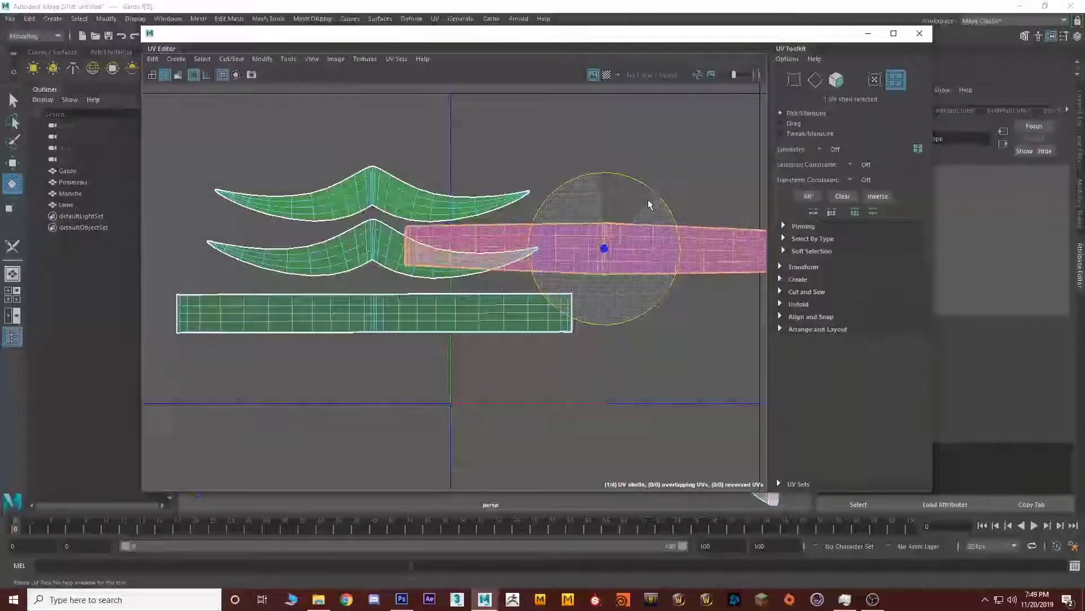
{"action": "key", "text": "w"}
{"action": "left_click_drag", "start_coordinate": [604, 249], "coordinate": [378, 384]}
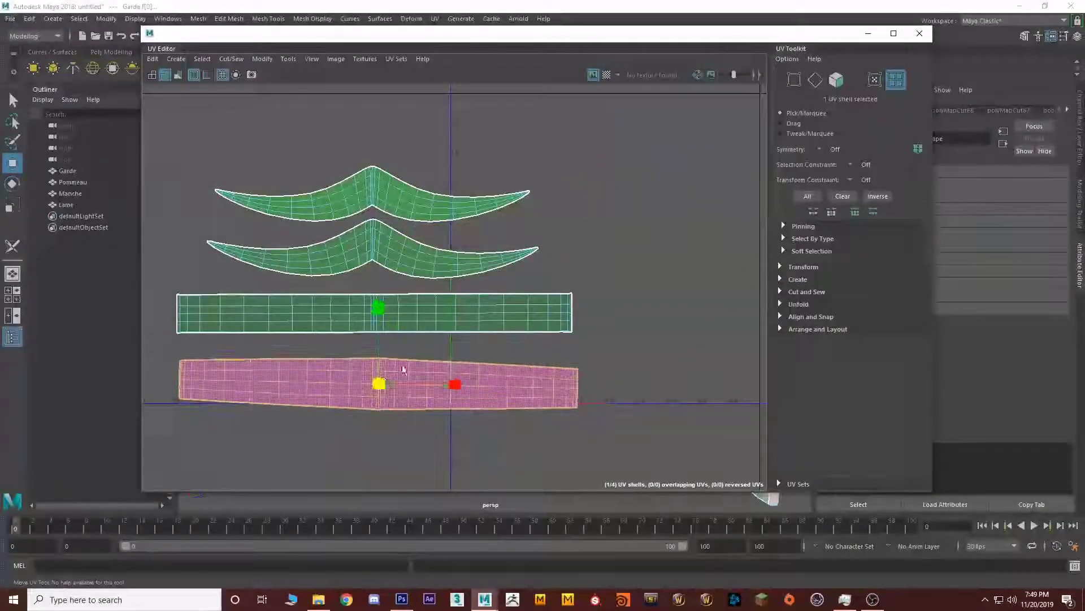
{"action": "key", "text": "e"}
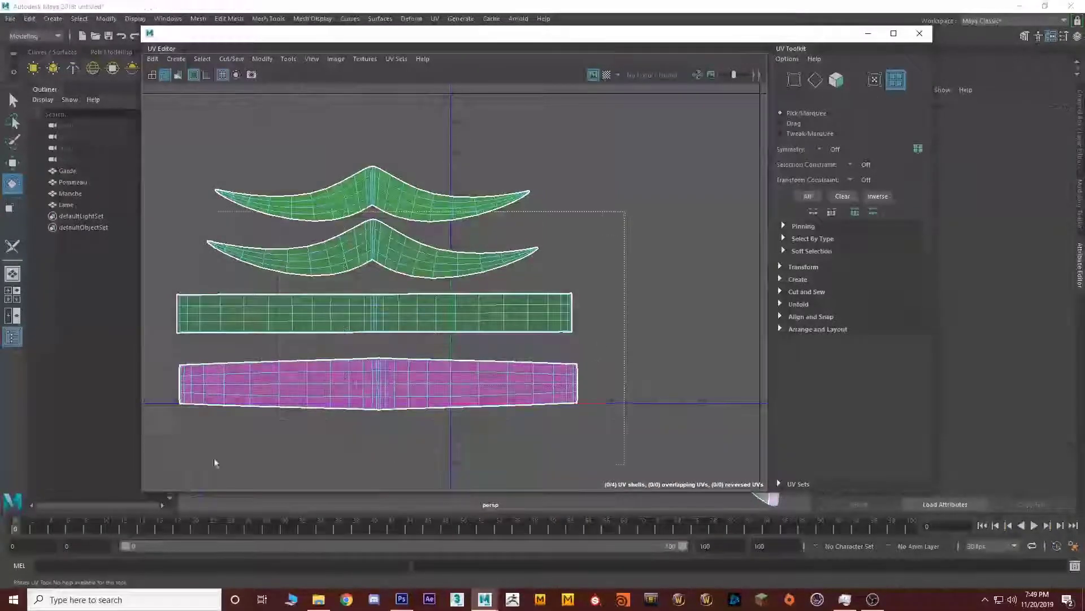
Scale all four guard shells down together and move them into the upper part of the 0–1 UV tile.
{"action": "left_click_drag", "start_coordinate": [219, 456], "coordinate": [216, 459]}
{"action": "scroll", "coordinate": [310, 372], "scroll_direction": "down", "scroll_amount": 2}
{"action": "key", "text": "w"}
{"action": "left_click_drag", "start_coordinate": [364, 302], "coordinate": [600, 329]}
{"action": "key", "text": "r"}
{"action": "key", "text": "w"}
{"action": "left_click_drag", "start_coordinate": [625, 274], "coordinate": [555, 219]}
{"action": "left_click", "coordinate": [698, 134]}
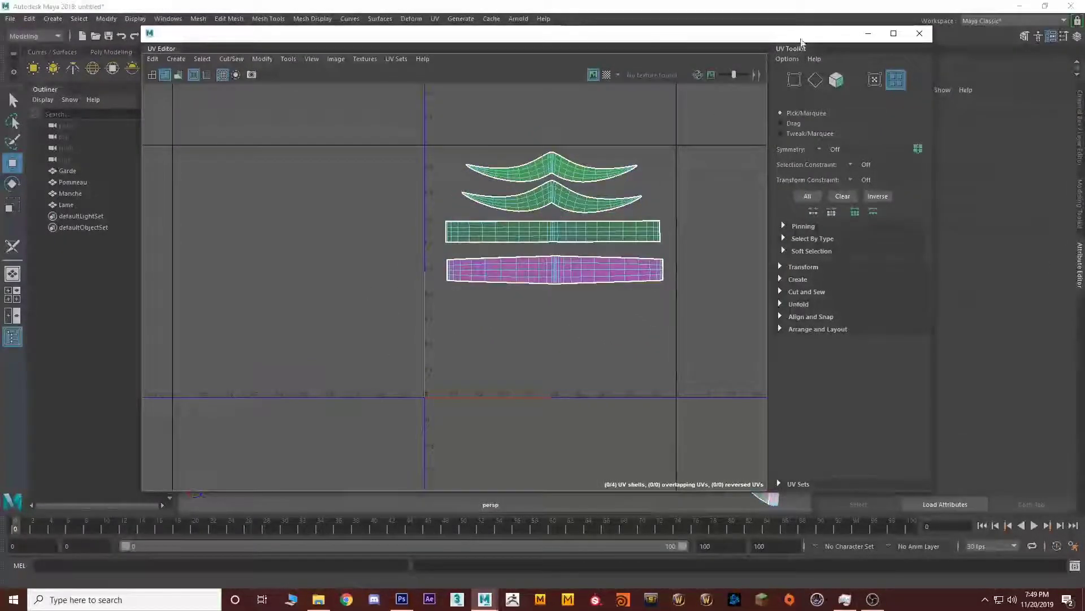
Leave the UV Editor, select the Manche handle mesh and activate the 3D Cut and Sew UV Tool on it.
{"action": "left_click", "coordinate": [868, 33]}
{"action": "left_click_drag", "start_coordinate": [657, 240], "coordinate": [456, 217], "text": "alt"}
{"action": "right_click_drag", "start_coordinate": [471, 203], "coordinate": [594, 282]}
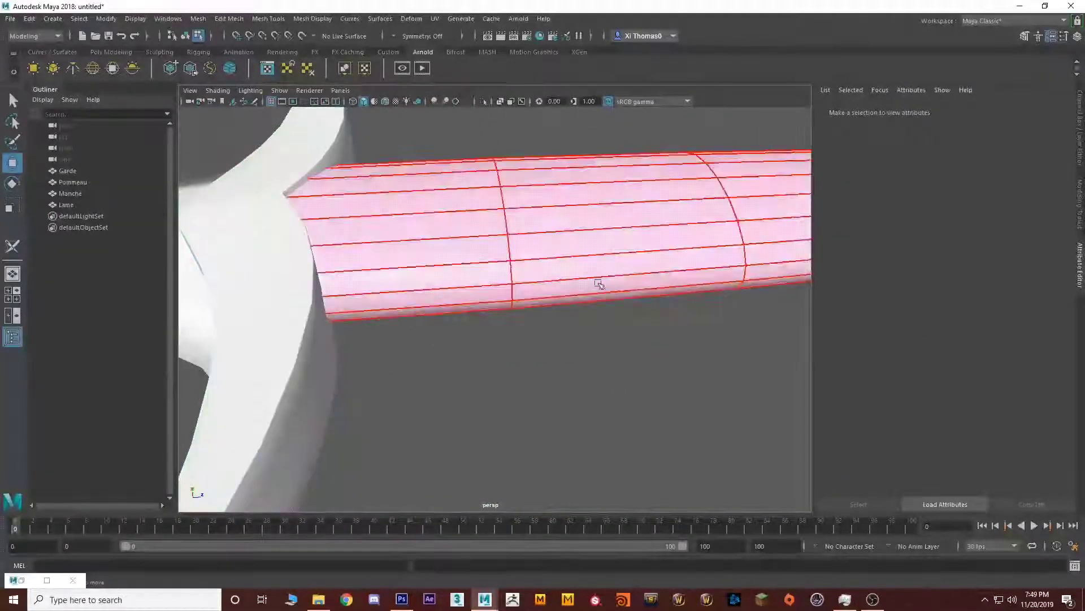
{"action": "scroll", "coordinate": [594, 283], "scroll_direction": "down", "scroll_amount": 5}
{"action": "left_click_drag", "start_coordinate": [615, 303], "coordinate": [567, 286], "text": "alt"}
{"action": "right_click_drag", "start_coordinate": [562, 273], "coordinate": [616, 262]}
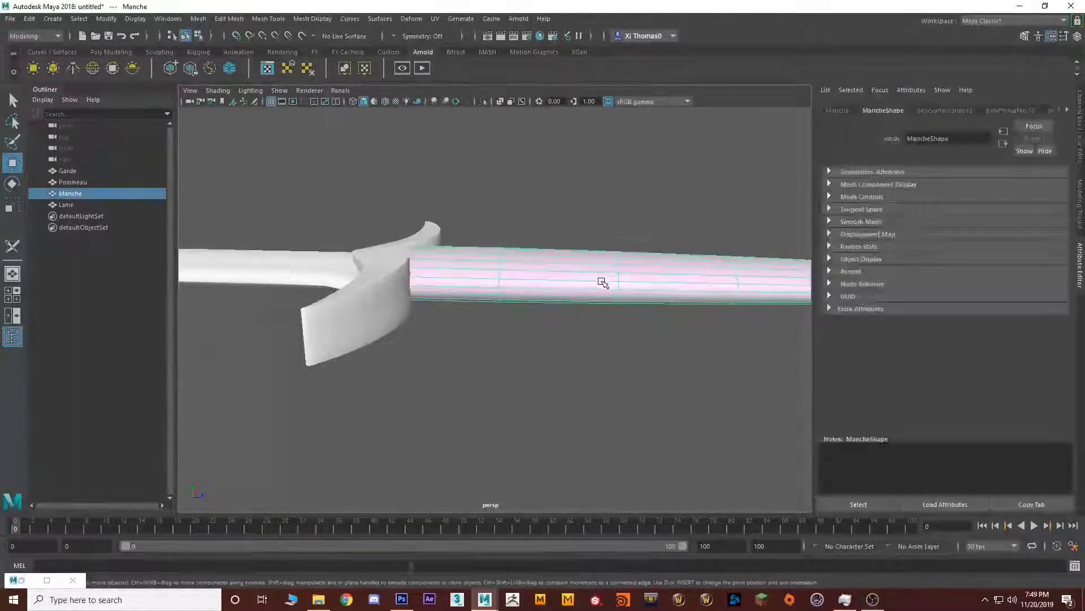
{"action": "left_click", "coordinate": [435, 18]}
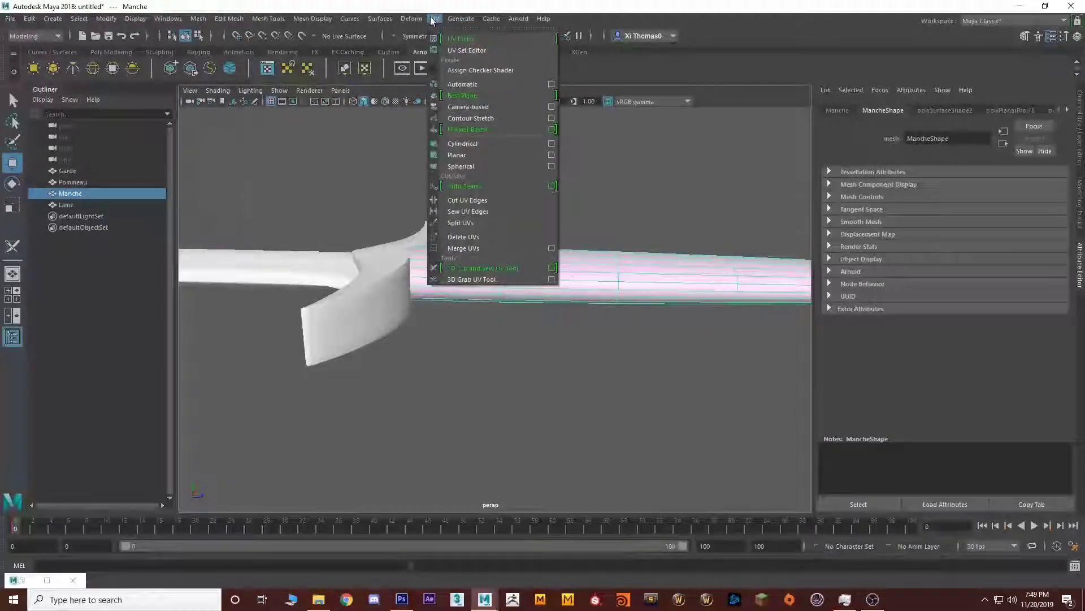
{"action": "left_click", "coordinate": [481, 267]}
{"action": "left_click_drag", "start_coordinate": [511, 337], "coordinate": [415, 279], "text": "alt"}
{"action": "left_click_drag", "start_coordinate": [821, 318], "coordinate": [564, 356], "text": "alt"}
{"action": "left_click_drag", "start_coordinate": [586, 400], "coordinate": [621, 418], "text": "alt"}
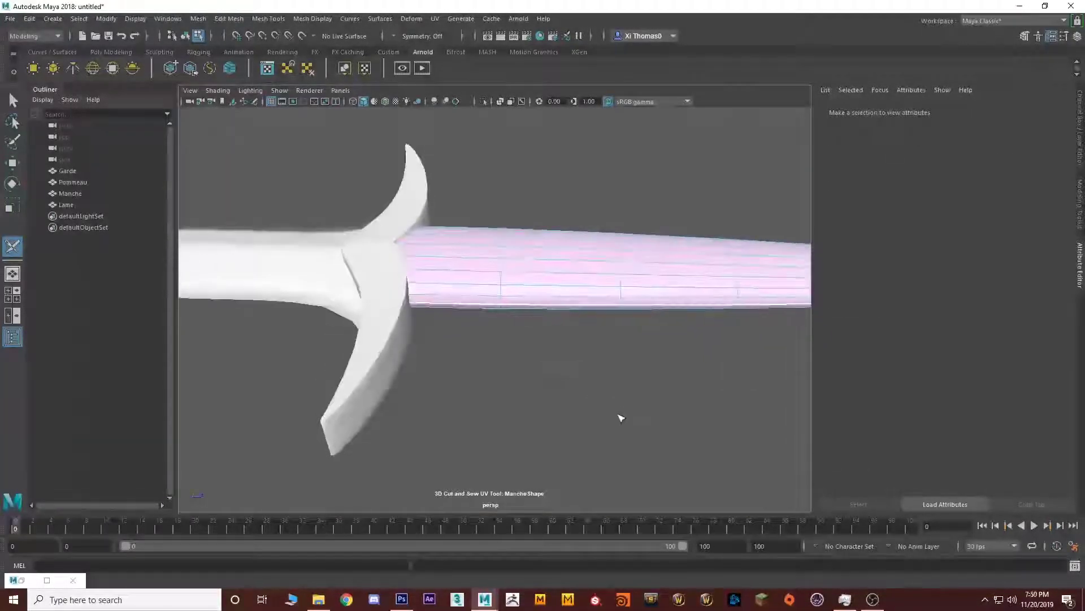
Unfold and lay out the UVs of the handle mesh with the 3D Cut and Sew UV Tool.
{"action": "right_click", "coordinate": [556, 275]}
{"action": "right_click_drag", "start_coordinate": [551, 269], "coordinate": [594, 230]}
{"action": "left_click", "coordinate": [594, 275]}
{"action": "left_click_drag", "start_coordinate": [601, 332], "coordinate": [465, 310], "text": "alt"}
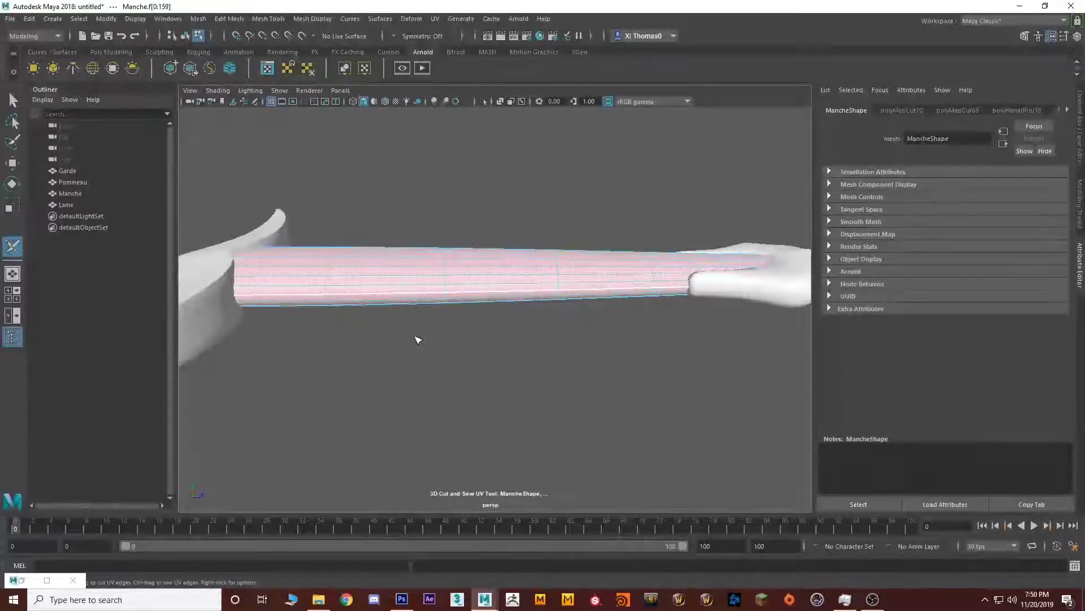
{"action": "left_click_drag", "start_coordinate": [418, 339], "coordinate": [338, 275], "text": "alt"}
{"action": "scroll", "coordinate": [338, 276], "scroll_direction": "down", "scroll_amount": 5}
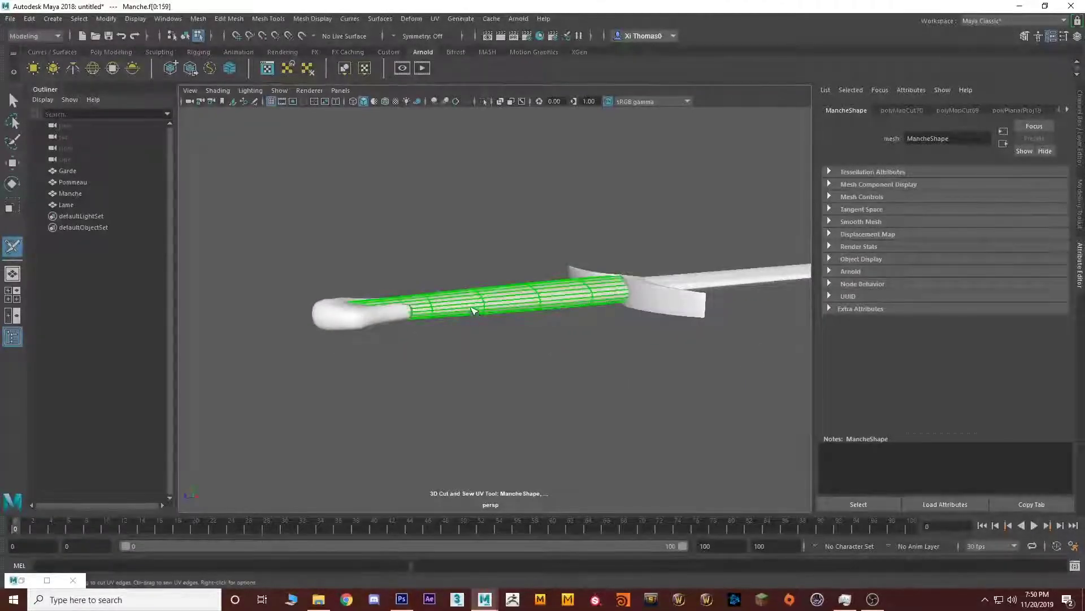
{"action": "left_click_drag", "start_coordinate": [474, 311], "coordinate": [586, 336], "text": "alt"}
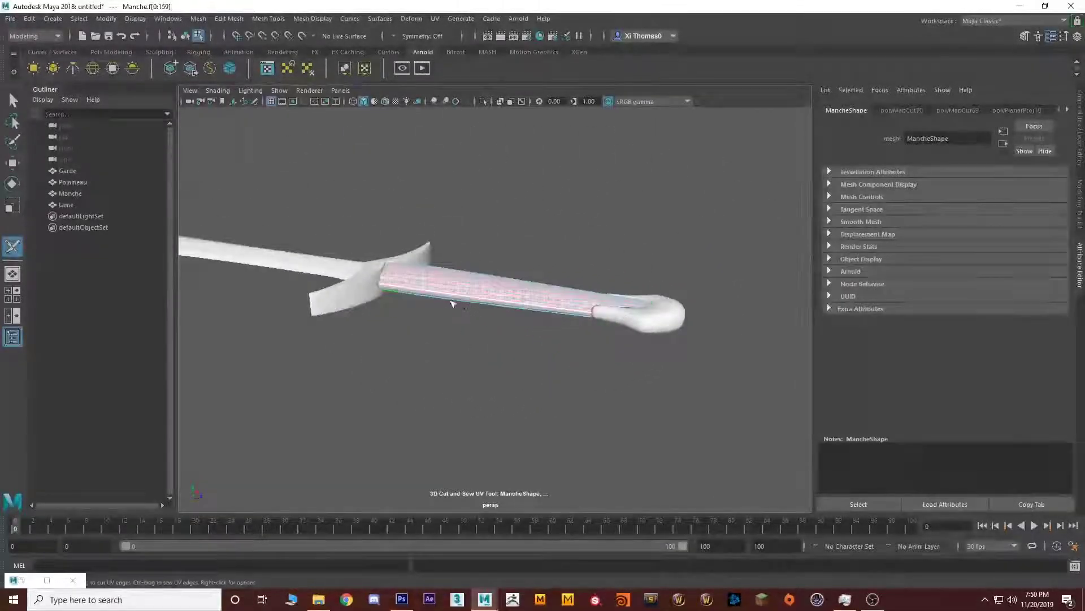
{"action": "scroll", "coordinate": [397, 287], "scroll_direction": "up", "scroll_amount": 3}
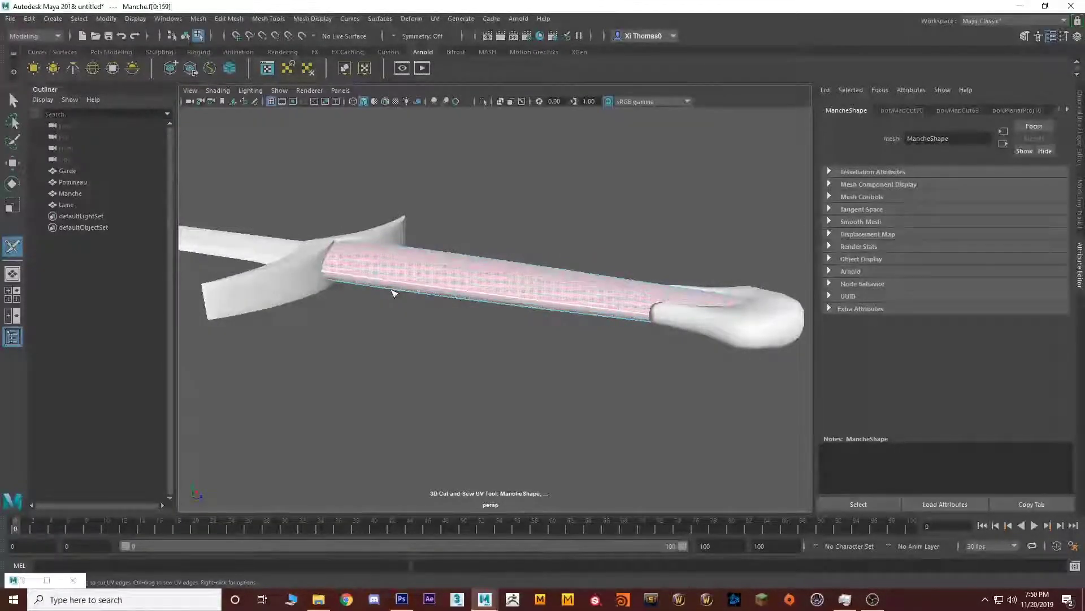
{"action": "left_click_drag", "start_coordinate": [394, 292], "coordinate": [308, 257], "text": "alt"}
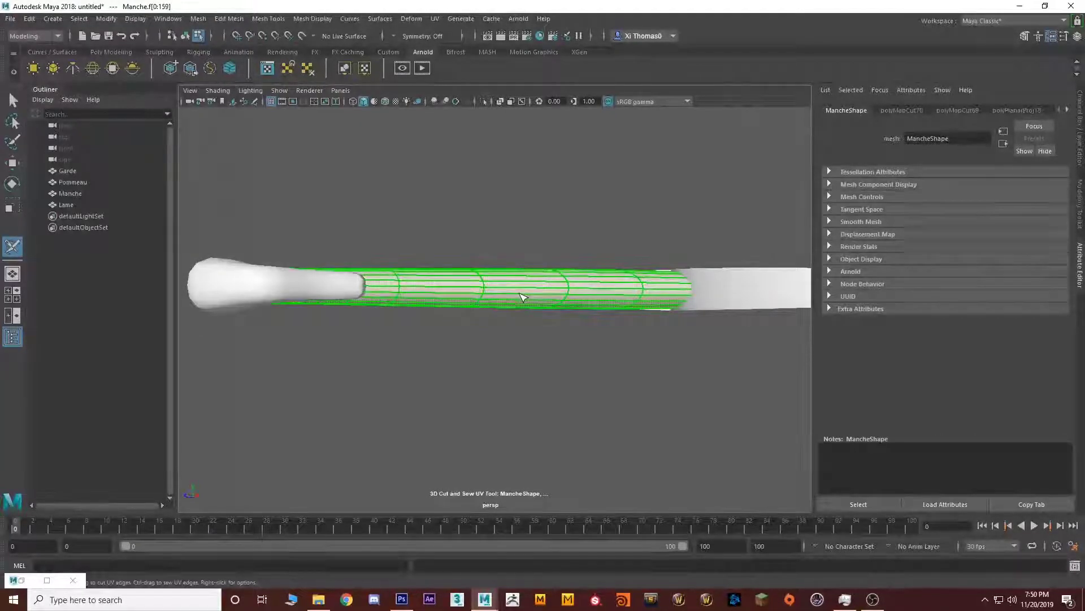
{"action": "left_click", "coordinate": [511, 287]}
{"action": "left_click_drag", "start_coordinate": [511, 286], "coordinate": [503, 300], "text": "alt"}
{"action": "right_click_drag", "start_coordinate": [503, 299], "coordinate": [545, 284]}
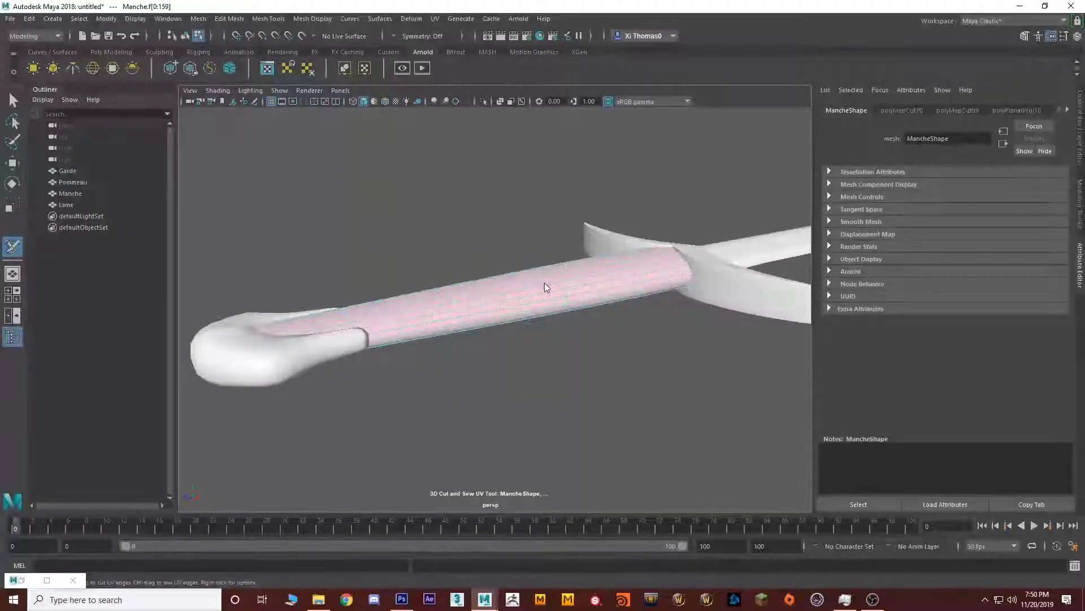
Open the handle's UVs in the UV Editor and rotate the slanted shell upright with its wide end up.
{"action": "left_click", "coordinate": [434, 18]}
{"action": "left_click", "coordinate": [464, 42]}
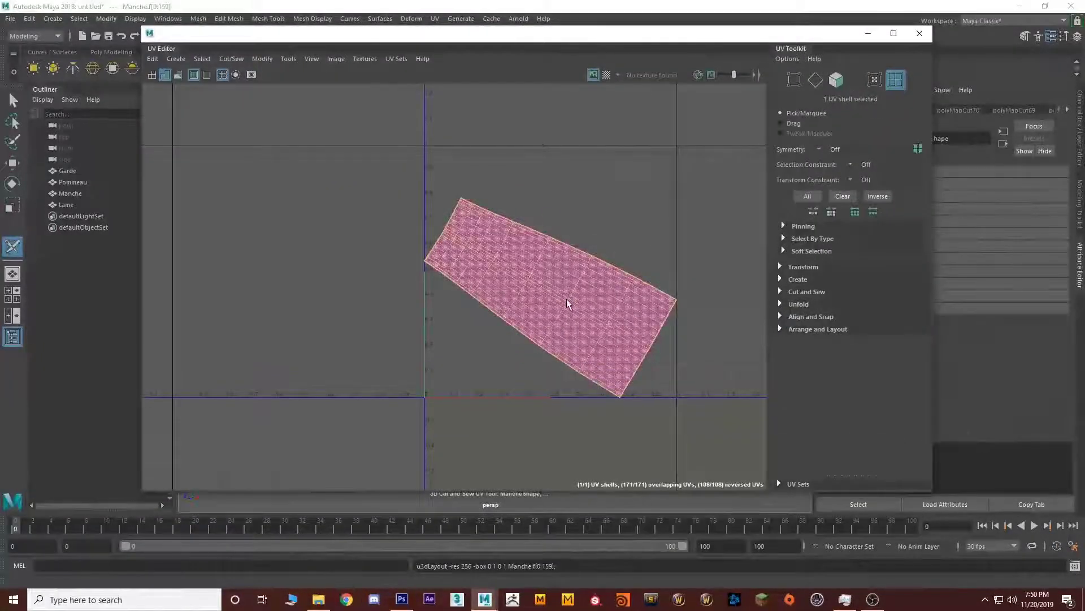
{"action": "key", "text": "e"}
{"action": "left_click_drag", "start_coordinate": [552, 224], "coordinate": [461, 388]}
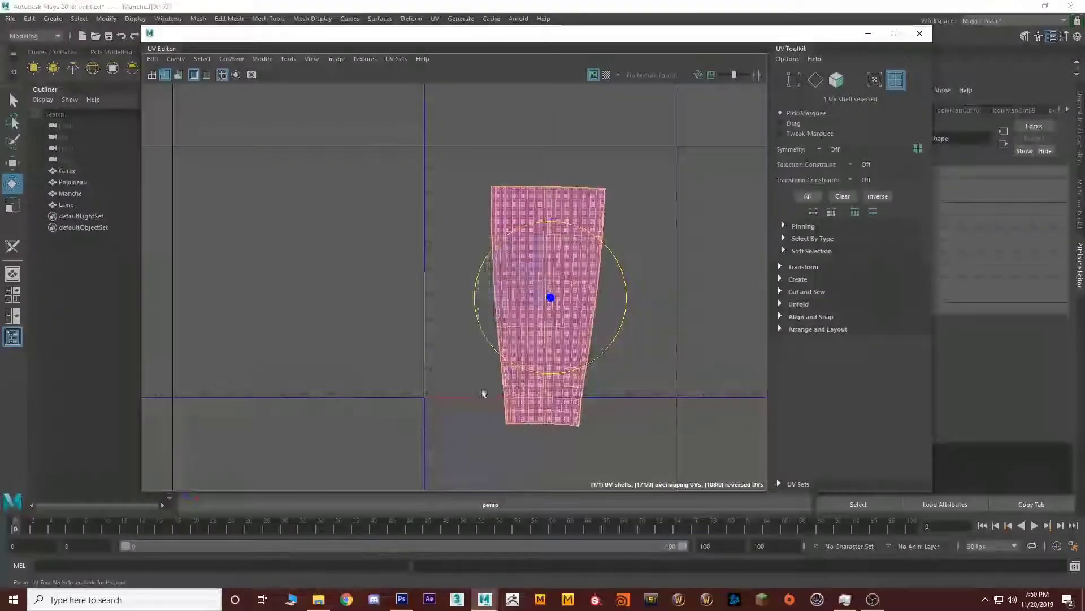
{"action": "left_click_drag", "start_coordinate": [494, 241], "coordinate": [500, 232]}
Scale the handle shell down to less than half size and move it into the lower-left area of the 0–1 tile.
{"action": "key", "text": "r"}
{"action": "left_click_drag", "start_coordinate": [550, 298], "coordinate": [506, 407]}
{"action": "key", "text": "w"}
{"action": "left_click_drag", "start_coordinate": [550, 297], "coordinate": [472, 335]}
{"action": "left_click", "coordinate": [538, 405]}
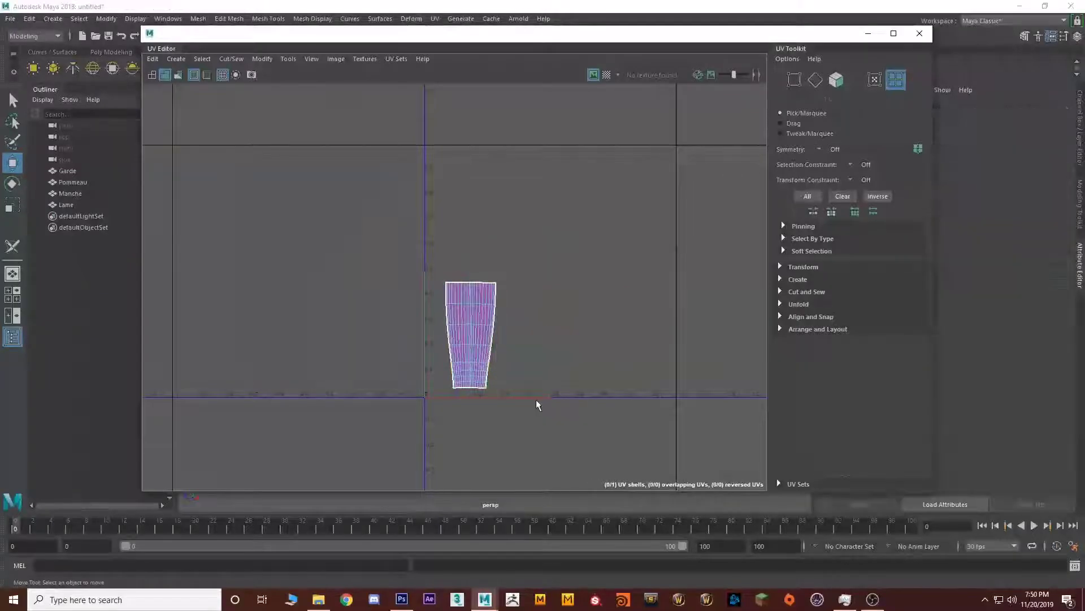
Leave the UV Editor, select the Pommeau mesh in object mode and activate the 3D Cut and Sew UV Tool on it.
{"action": "left_click", "coordinate": [867, 37]}
{"action": "left_click_drag", "start_coordinate": [584, 242], "coordinate": [656, 218], "text": "alt"}
{"action": "left_click", "coordinate": [426, 356]}
{"action": "right_click_drag", "start_coordinate": [459, 307], "coordinate": [509, 258]}
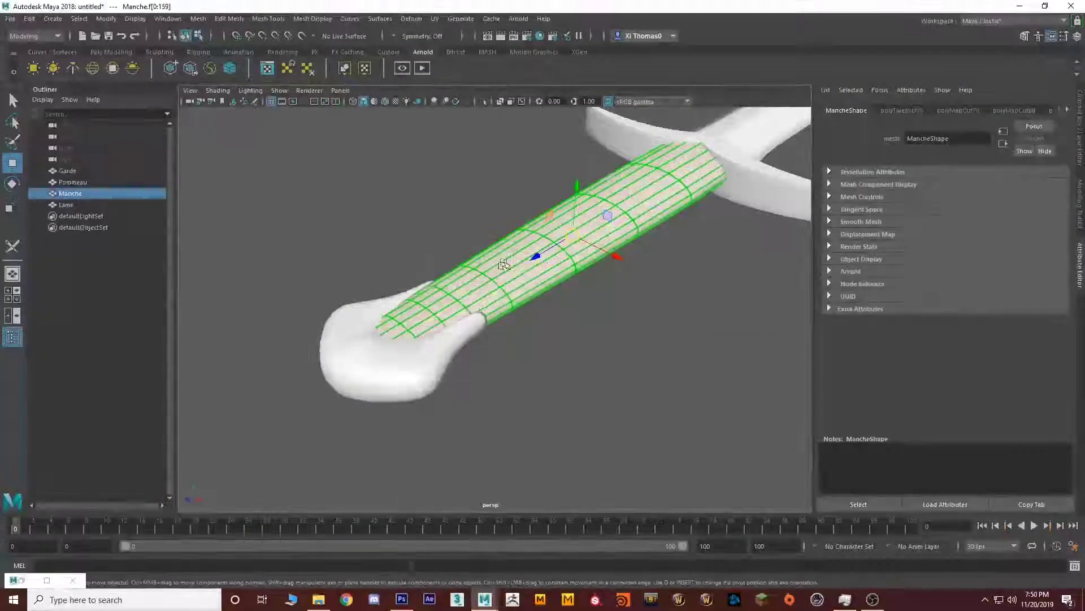
{"action": "left_click", "coordinate": [412, 368]}
{"action": "left_click_drag", "start_coordinate": [502, 444], "coordinate": [617, 289], "text": "alt"}
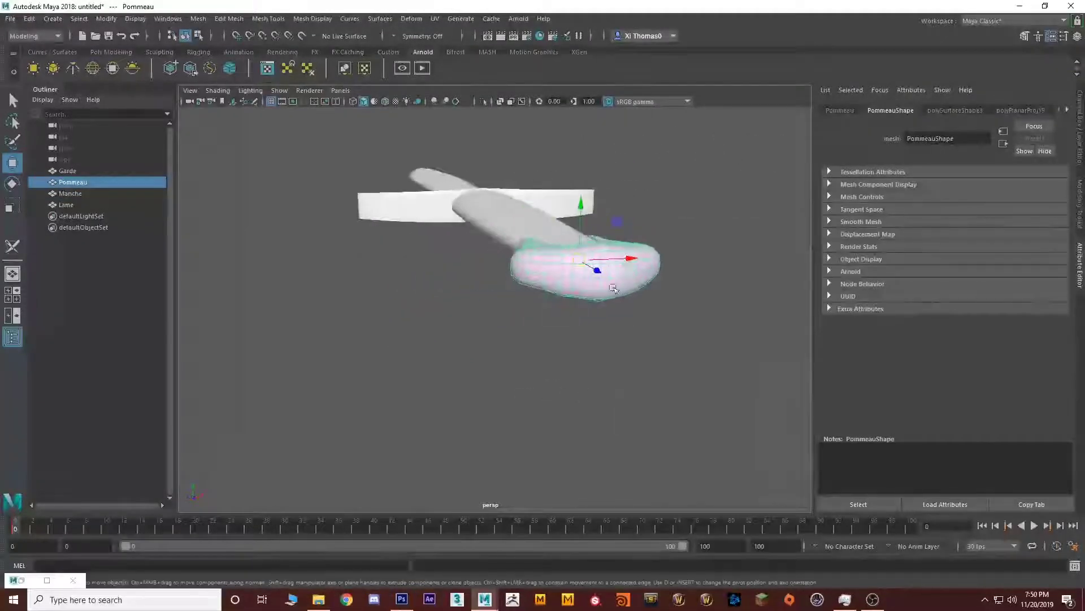
{"action": "left_click_drag", "start_coordinate": [541, 284], "coordinate": [596, 293], "text": "alt"}
{"action": "right_click_drag", "start_coordinate": [596, 294], "coordinate": [676, 223], "text": "alt"}
{"action": "middle_click_drag", "start_coordinate": [676, 222], "coordinate": [424, 367], "text": "alt"}
{"action": "left_click", "coordinate": [434, 19]}
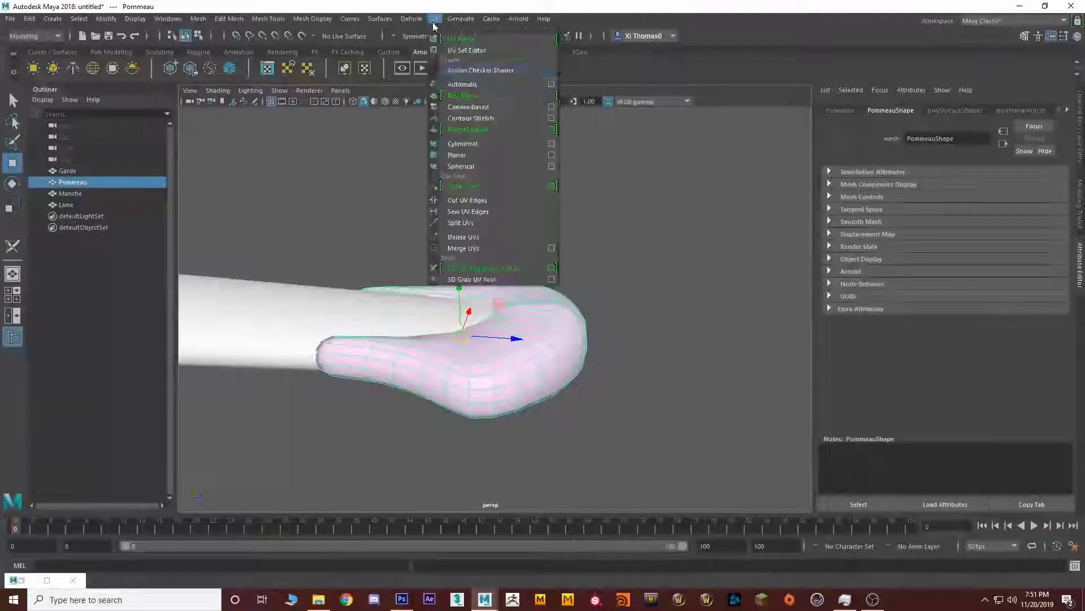
{"action": "left_click", "coordinate": [464, 271]}
Cut a seam around the middle of the pommel's side, and unfold and lay out both resulting shells.
{"action": "left_click", "coordinate": [633, 344]}
{"action": "left_click_drag", "start_coordinate": [633, 344], "coordinate": [413, 364], "text": "alt"}
{"action": "right_click_drag", "start_coordinate": [476, 354], "coordinate": [518, 324]}
{"action": "left_click", "coordinate": [498, 371]}
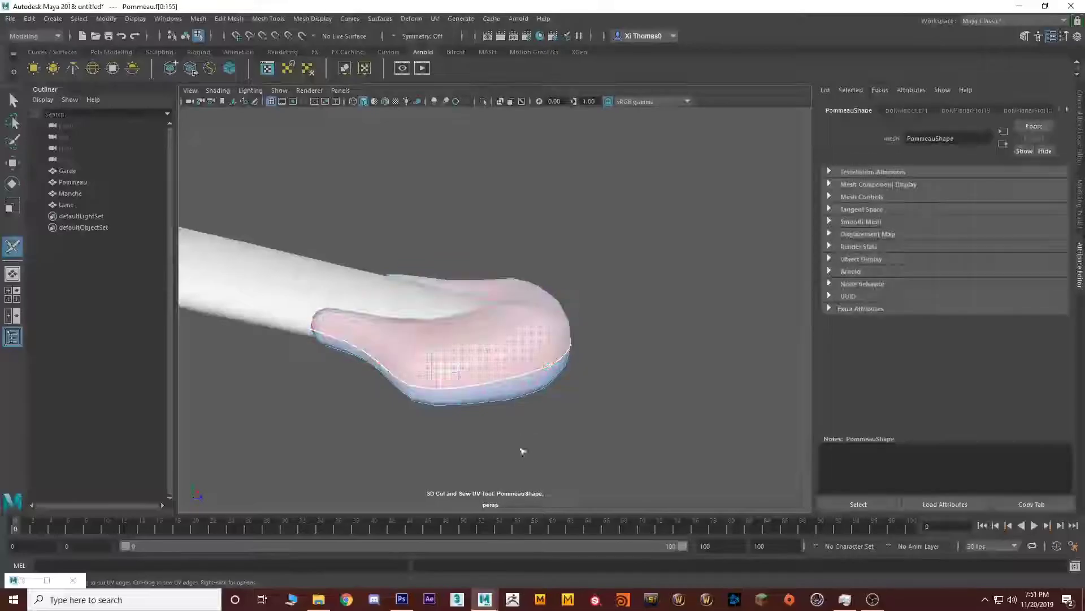
{"action": "right_click", "coordinate": [470, 354]}
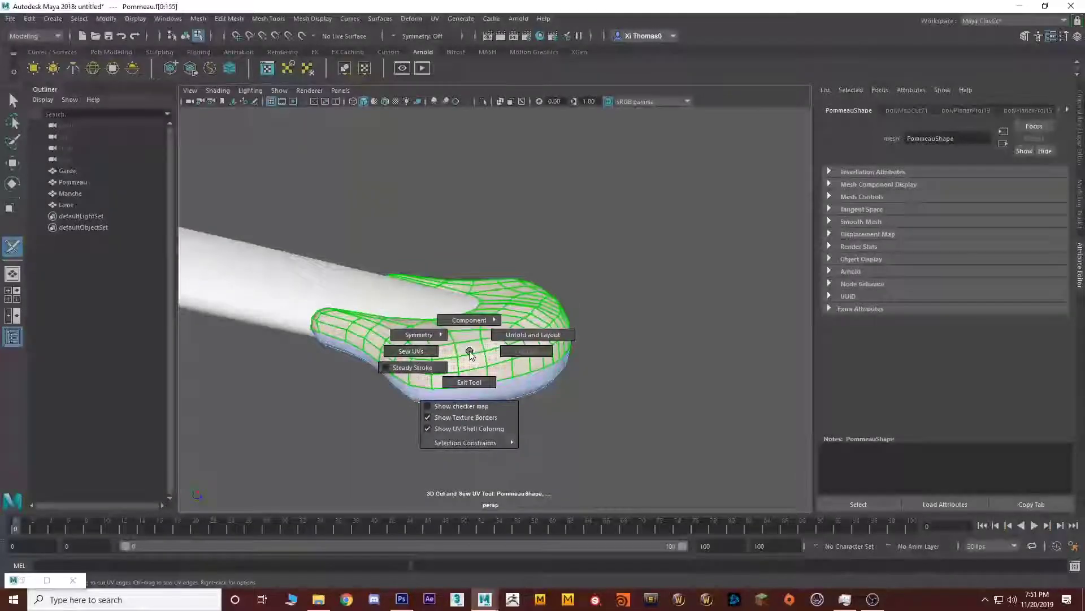
{"action": "left_click", "coordinate": [521, 334]}
{"action": "left_click", "coordinate": [514, 393]}
{"action": "right_click", "coordinate": [514, 398]}
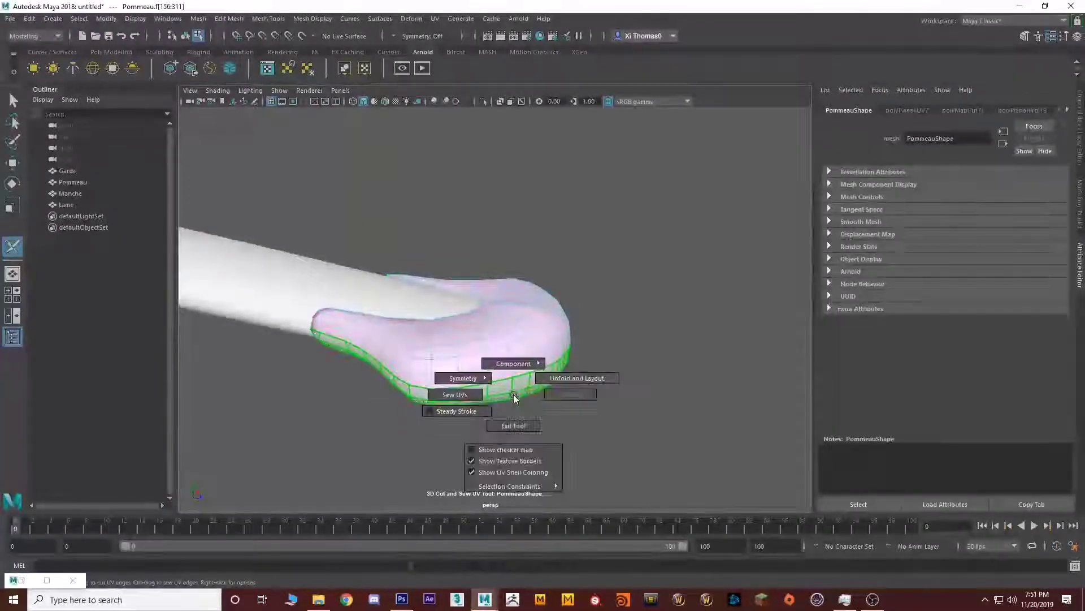
{"action": "left_click", "coordinate": [576, 378]}
In the UV Editor, separate one pommel shell from the other in UV shell mode and rotate it so its opening faces right.
{"action": "left_click", "coordinate": [441, 20]}
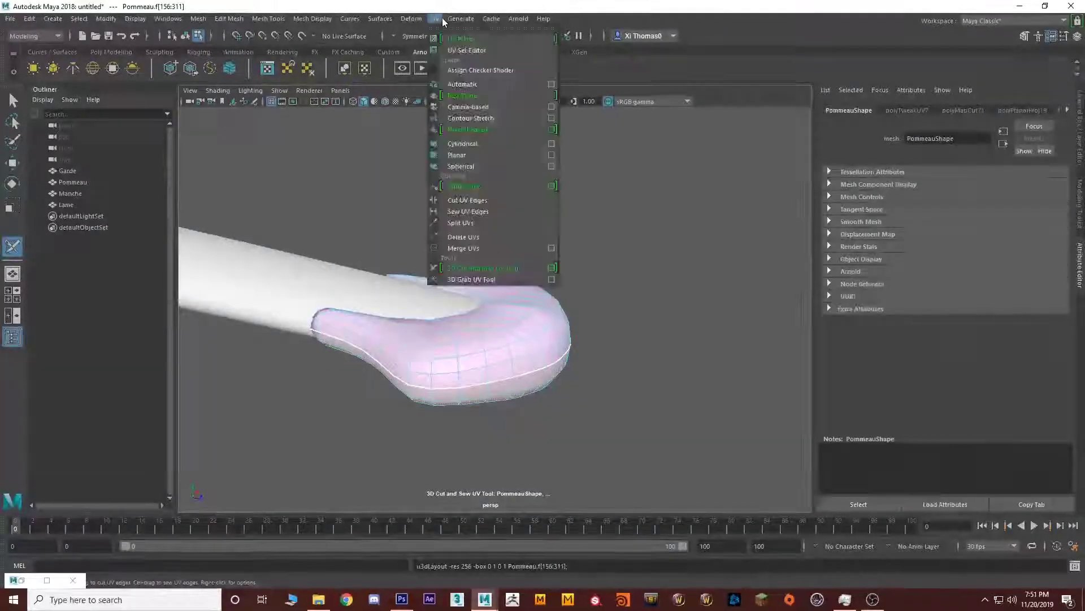
{"action": "left_click", "coordinate": [467, 50]}
{"action": "scroll", "coordinate": [497, 290], "scroll_direction": "down", "scroll_amount": 2}
{"action": "key", "text": "w"}
{"action": "right_click", "coordinate": [520, 241]}
{"action": "key", "text": "q"}
{"action": "right_click_drag", "start_coordinate": [519, 240], "coordinate": [471, 224]}
{"action": "left_click", "coordinate": [532, 229]}
{"action": "key", "text": "w"}
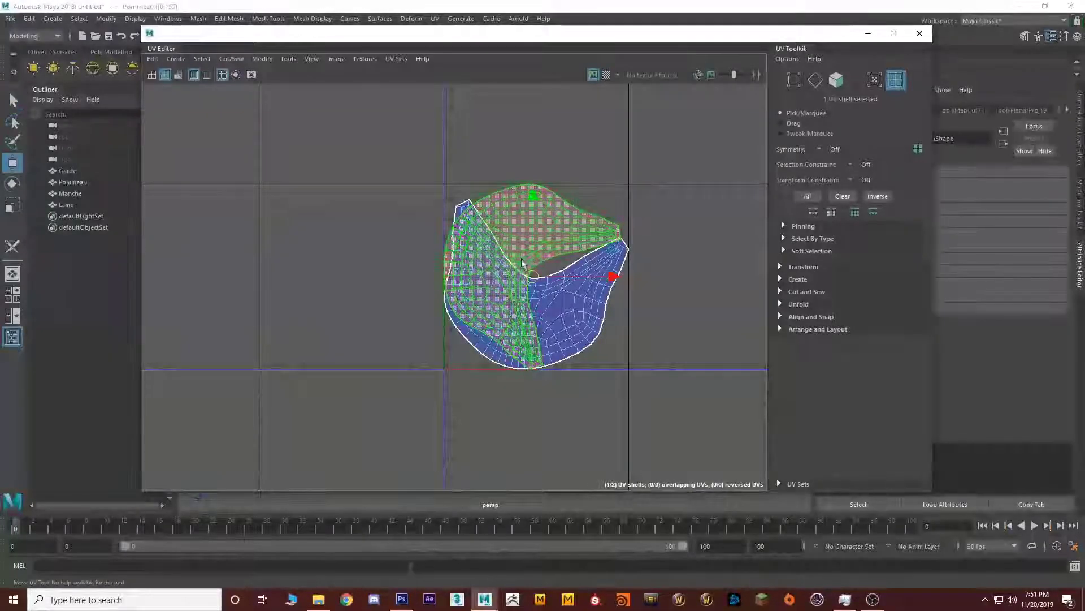
{"action": "left_click_drag", "start_coordinate": [533, 275], "coordinate": [385, 269]}
{"action": "key", "text": "e"}
{"action": "left_click_drag", "start_coordinate": [435, 215], "coordinate": [398, 193]}
Rotate the second pommel shell to the same orientation and place it beside the first one.
{"action": "left_click", "coordinate": [534, 326]}
{"action": "left_click_drag", "start_coordinate": [521, 213], "coordinate": [605, 249]}
{"action": "key", "text": "w"}
{"action": "left_click_drag", "start_coordinate": [548, 286], "coordinate": [528, 271]}
Scale both pommel shells down together and move them into the lower part of the 0–1 tile.
{"action": "left_click", "coordinate": [610, 218]}
{"action": "left_click", "coordinate": [399, 310]}
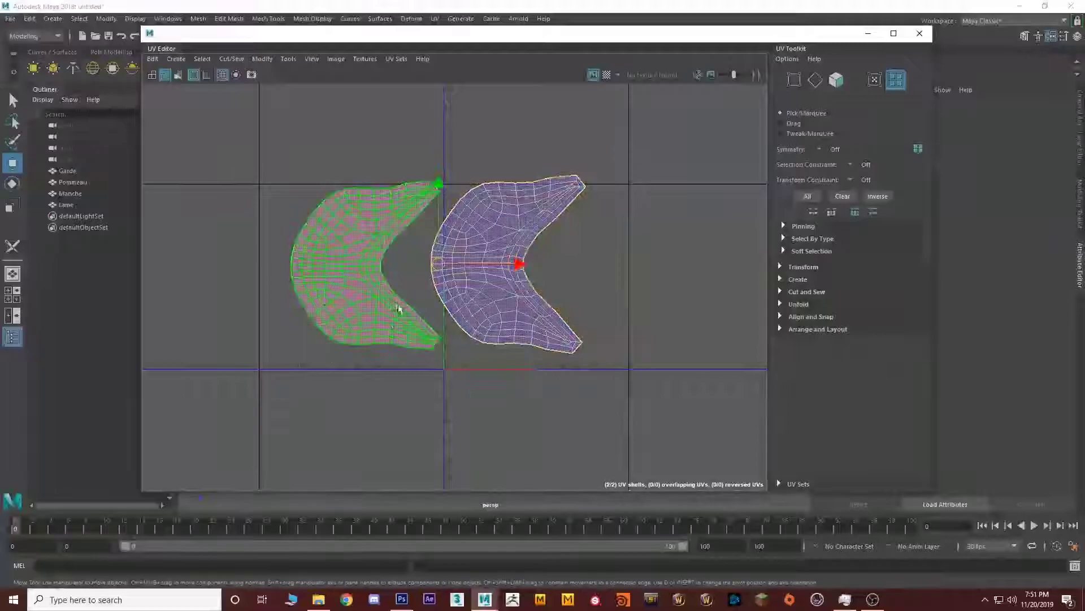
{"action": "key", "text": "r"}
{"action": "left_click_drag", "start_coordinate": [438, 264], "coordinate": [375, 339]}
{"action": "key", "text": "w"}
{"action": "left_click_drag", "start_coordinate": [436, 262], "coordinate": [507, 348]}
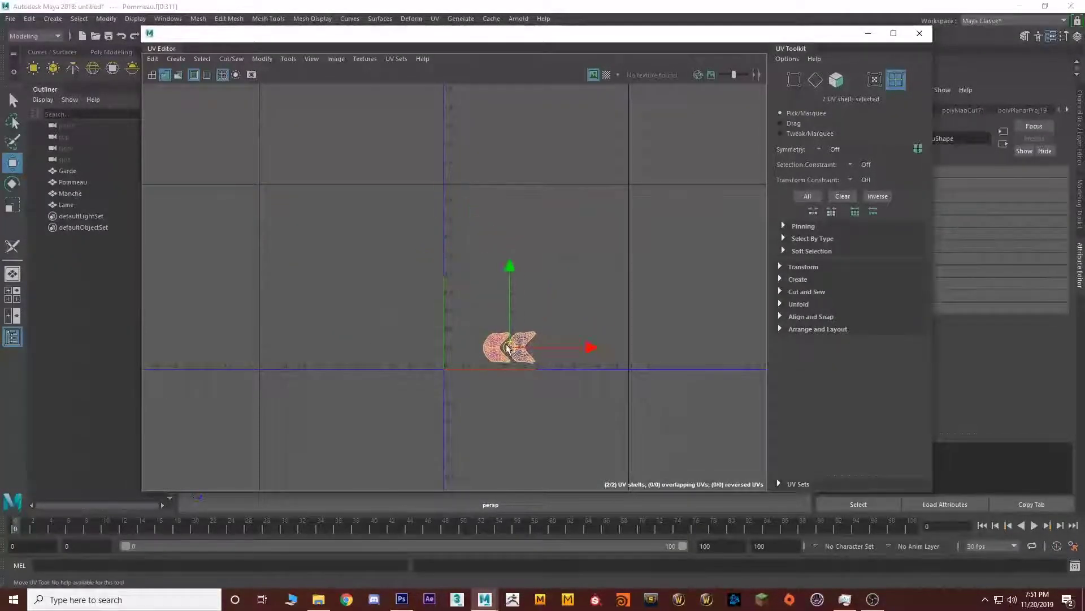
{"action": "left_click", "coordinate": [472, 309]}
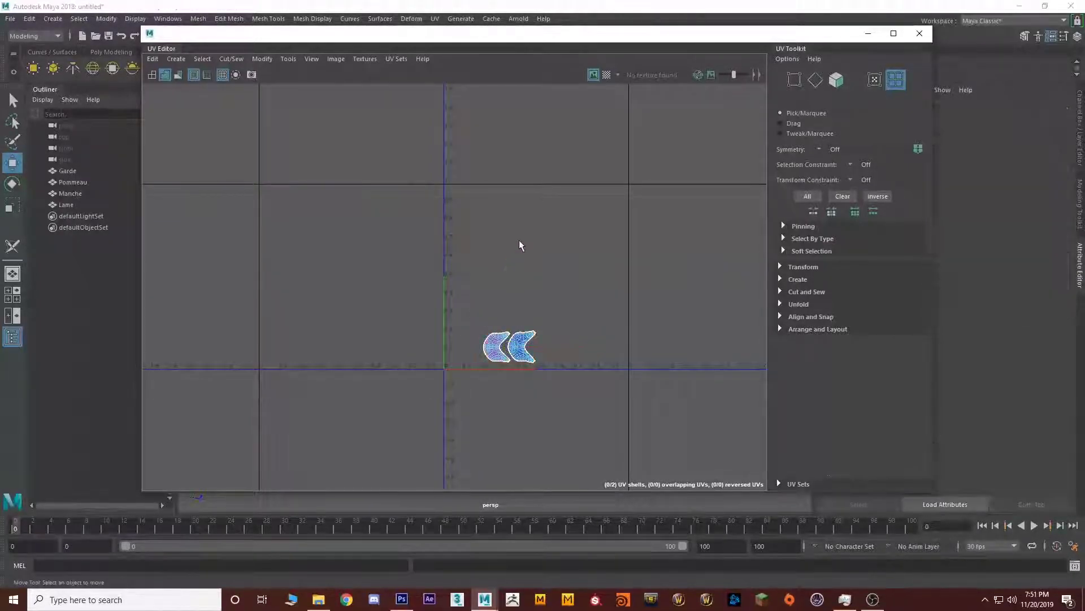
Return to the 3D view, select all four sword meshes in object mode and show their UVs together in the UV Editor.
{"action": "left_click", "coordinate": [862, 39]}
{"action": "scroll", "coordinate": [592, 200], "scroll_direction": "down", "scroll_amount": 7}
{"action": "left_click_drag", "start_coordinate": [570, 207], "coordinate": [520, 290], "text": "alt"}
{"action": "right_click_drag", "start_coordinate": [507, 310], "coordinate": [522, 301]}
{"action": "right_click_drag", "start_coordinate": [561, 259], "coordinate": [560, 260]}
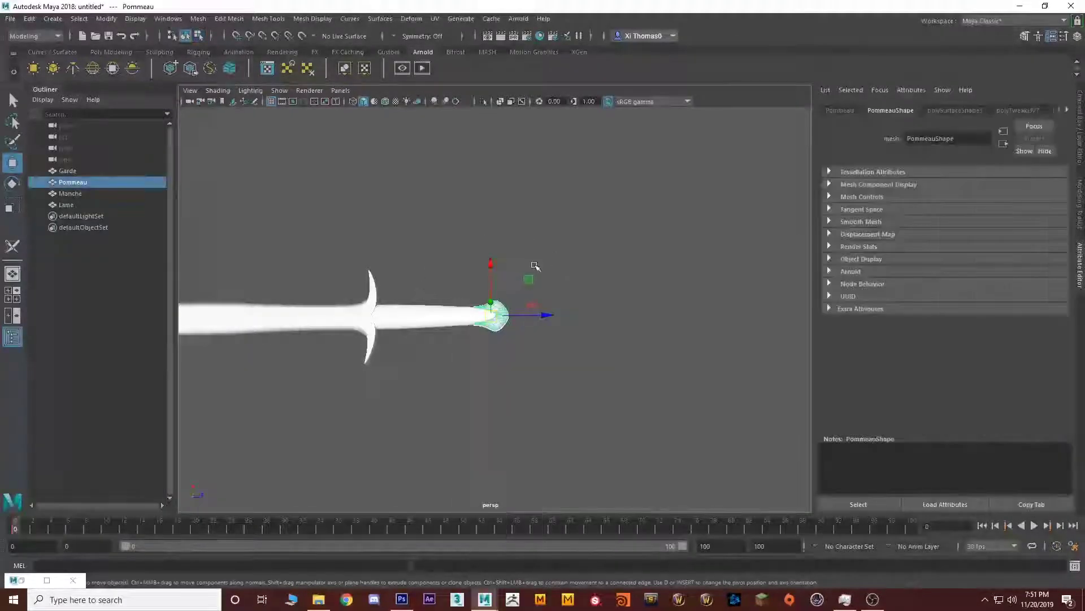
{"action": "left_click", "coordinate": [535, 264]}
{"action": "middle_click_drag", "start_coordinate": [526, 266], "coordinate": [634, 249], "text": "alt"}
{"action": "scroll", "coordinate": [635, 250], "scroll_direction": "down", "scroll_amount": 4}
{"action": "left_click_drag", "start_coordinate": [650, 251], "coordinate": [263, 436]}
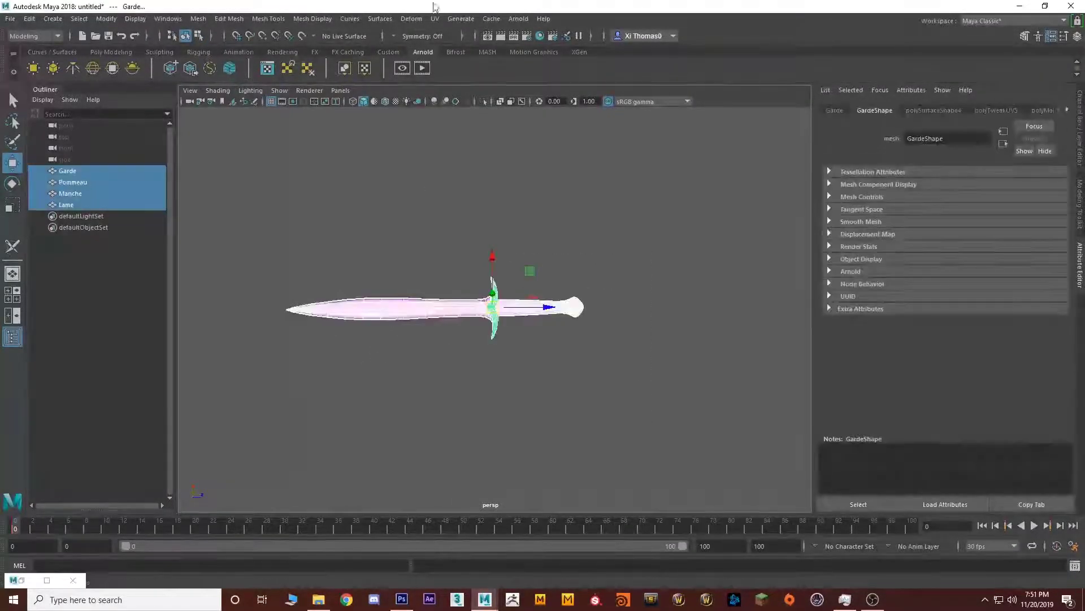
{"action": "left_click", "coordinate": [439, 19]}
{"action": "left_click", "coordinate": [455, 39]}
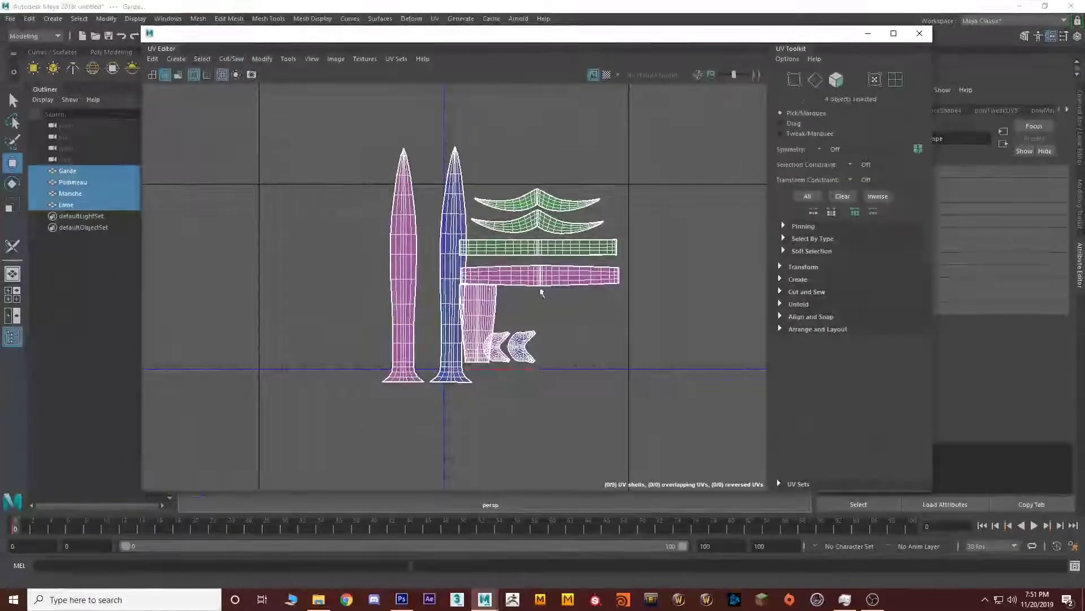
Select the four guard shells, scale them down together and place them in the upper-right area of the 0–1 tile.
{"action": "scroll", "coordinate": [564, 282], "scroll_direction": "up", "scroll_amount": 6}
{"action": "scroll", "coordinate": [488, 401], "scroll_direction": "down", "scroll_amount": 3}
{"action": "key", "text": "f"}
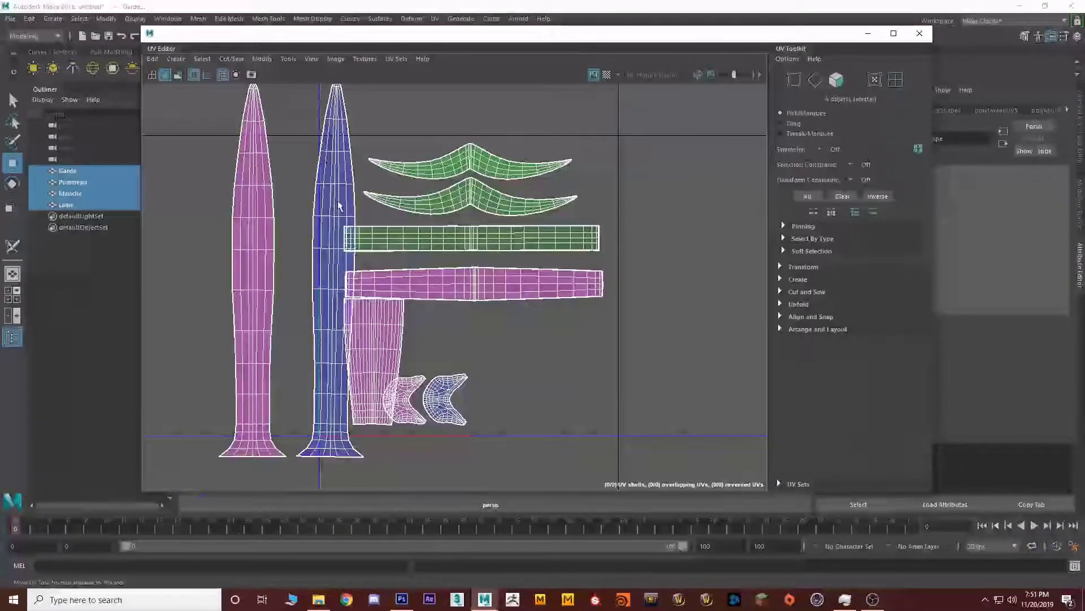
{"action": "right_click_drag", "start_coordinate": [577, 167], "coordinate": [540, 152]}
{"action": "left_click", "coordinate": [531, 167]}
{"action": "left_click_drag", "start_coordinate": [624, 146], "coordinate": [547, 234]}
{"action": "left_click_drag", "start_coordinate": [421, 305], "coordinate": [421, 306]}
{"action": "key", "text": "r"}
{"action": "left_click_drag", "start_coordinate": [473, 222], "coordinate": [531, 199]}
Scale the two pommel shells down slightly and place them under the right end of the guard strips.
{"action": "left_click_drag", "start_coordinate": [492, 383], "coordinate": [411, 434]}
{"action": "key", "text": "r"}
{"action": "middle_click_drag", "start_coordinate": [411, 432], "coordinate": [411, 430]}
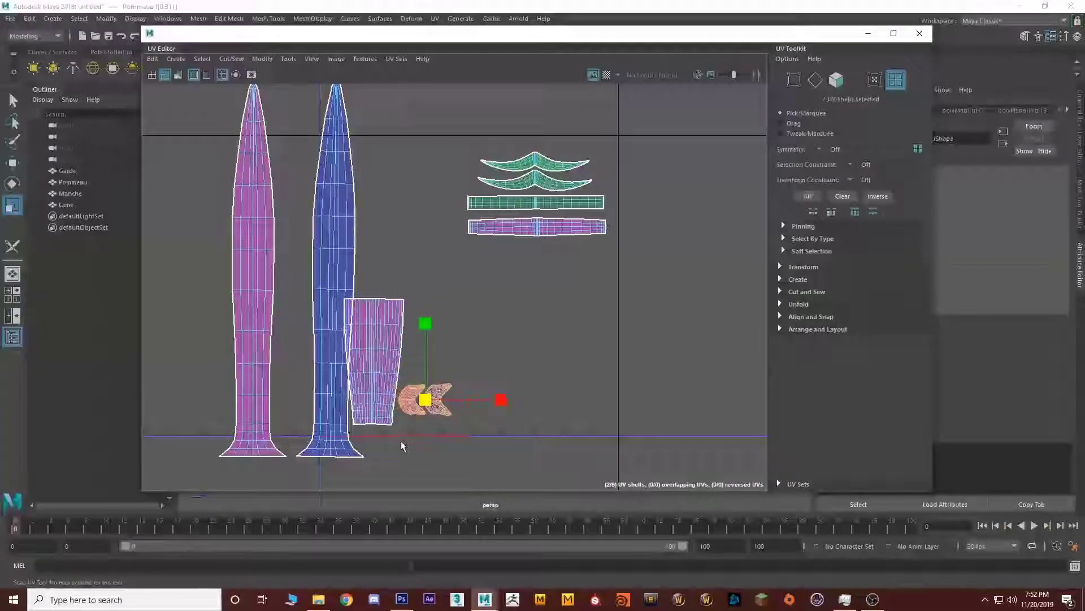
{"action": "left_click_drag", "start_coordinate": [449, 402], "coordinate": [589, 269]}
Enlarge the handle shell and place it below the guard strips, left of the pommel shells.
{"action": "left_click", "coordinate": [399, 347]}
{"action": "key", "text": "r"}
{"action": "left_click_drag", "start_coordinate": [374, 362], "coordinate": [506, 335]}
{"action": "key", "text": "w"}
{"action": "left_click", "coordinate": [431, 247]}
Scale both blade shells down and move them inside the left half of the 0–1 tile.
{"action": "left_click_drag", "start_coordinate": [420, 163], "coordinate": [206, 398]}
{"action": "left_click_drag", "start_coordinate": [301, 266], "coordinate": [386, 288]}
{"action": "key", "text": "r"}
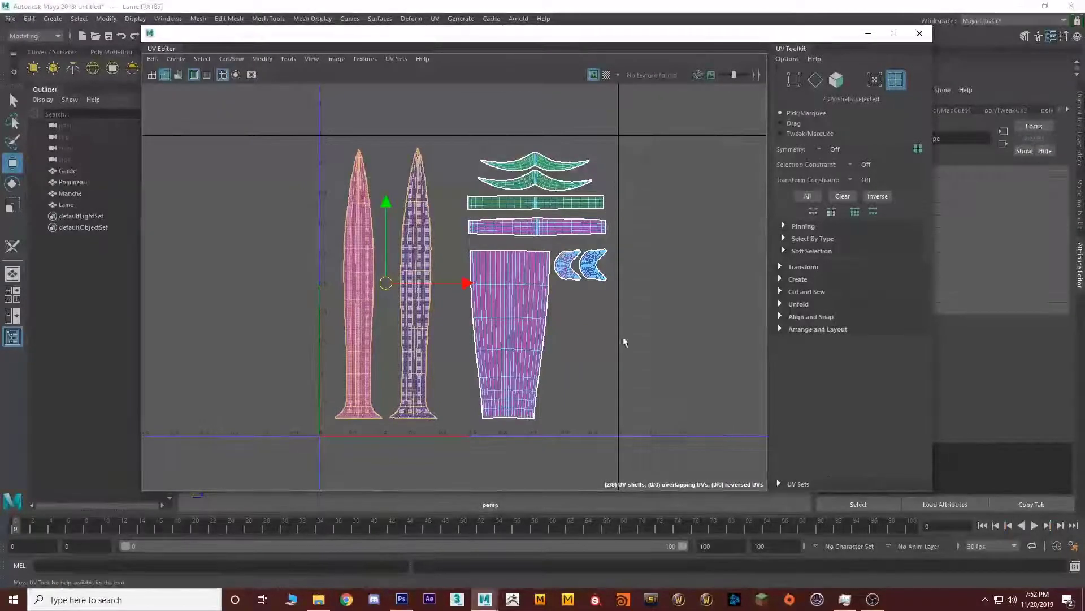
{"action": "left_click_drag", "start_coordinate": [389, 287], "coordinate": [217, 292]}
{"action": "left_click_drag", "start_coordinate": [648, 130], "coordinate": [465, 235]}
{"action": "left_click_drag", "start_coordinate": [531, 210], "coordinate": [531, 90]}
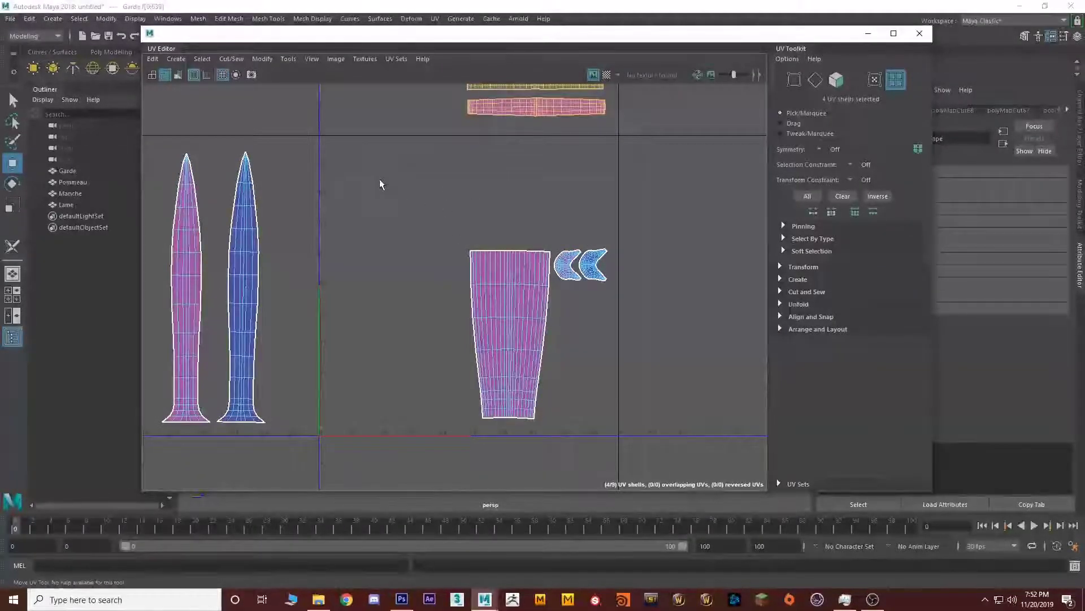
{"action": "key", "text": "ctrl+z"}
{"action": "key", "text": "ctrl+z"}
{"action": "key", "text": "ctrl+z"}
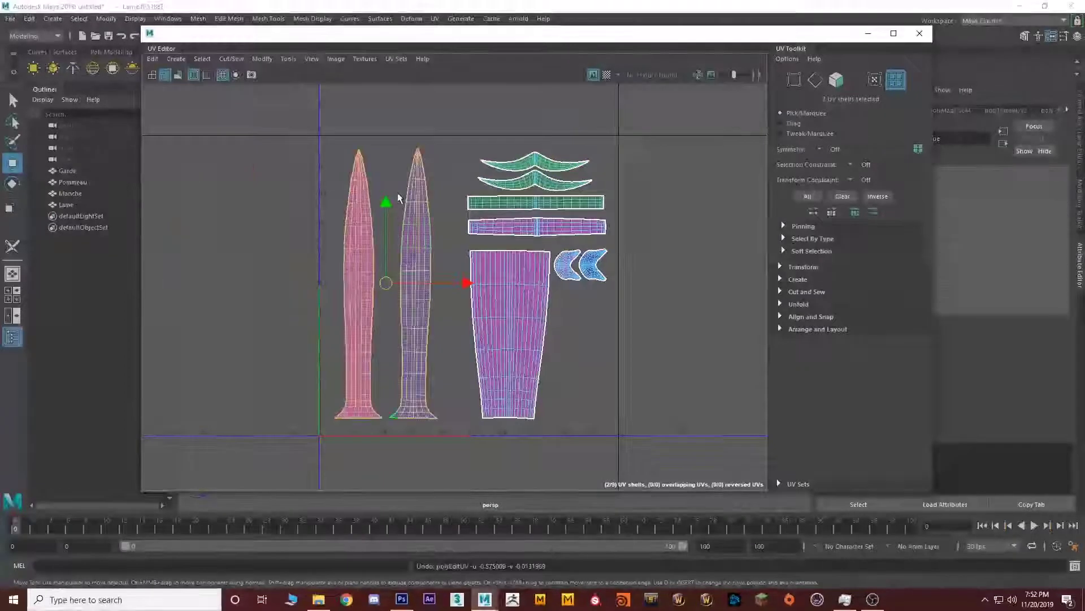
Rearrange the two pommel shells into a vertical column beside the handle shell, with a gap between them.
{"action": "left_click", "coordinate": [275, 252]}
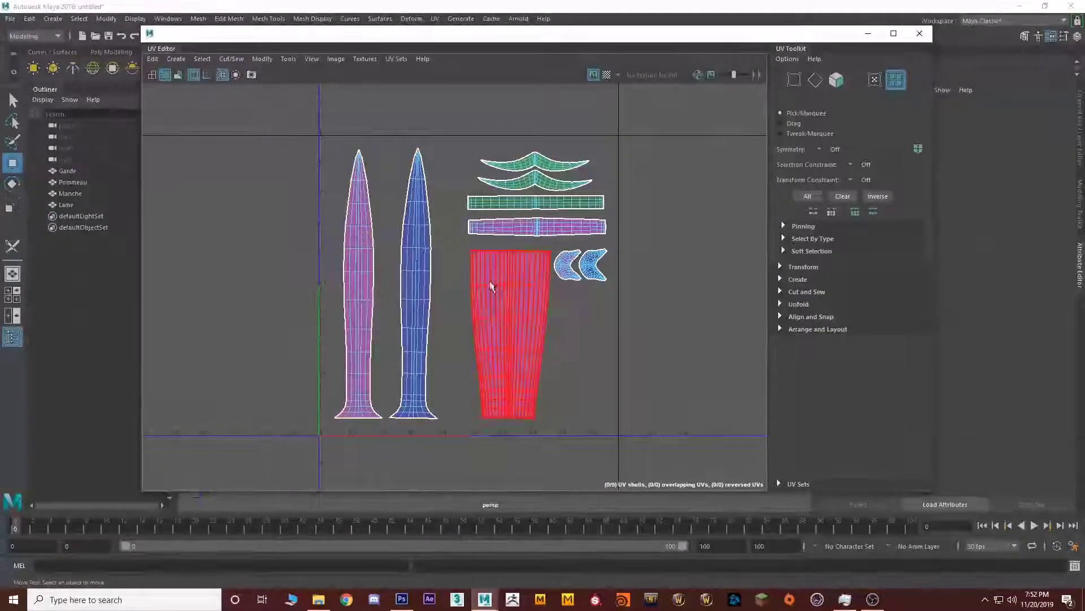
{"action": "left_click", "coordinate": [595, 269]}
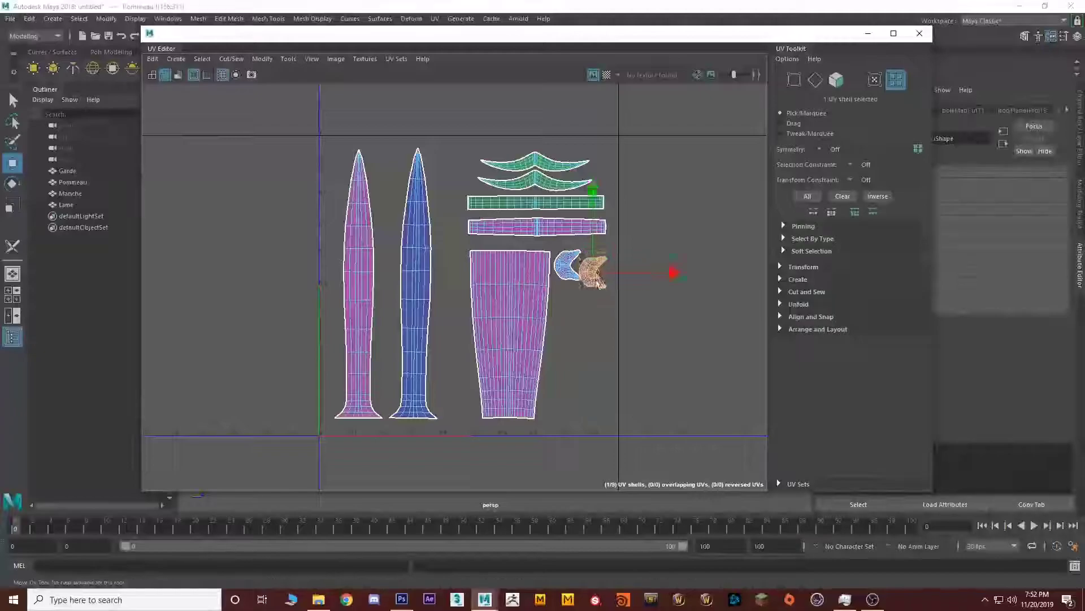
{"action": "left_click", "coordinate": [570, 268]}
{"action": "left_click_drag", "start_coordinate": [569, 265], "coordinate": [579, 266]}
{"action": "left_click", "coordinate": [579, 290]}
{"action": "left_click", "coordinate": [574, 312]}
{"action": "left_click_drag", "start_coordinate": [573, 315], "coordinate": [582, 316]}
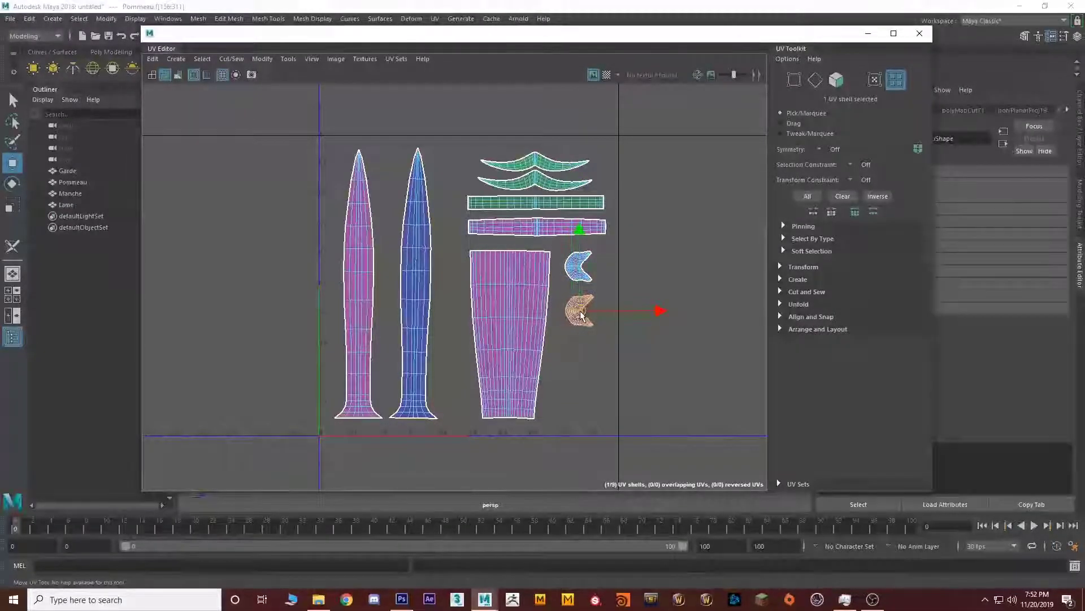
Move the two curved guard shells up toward the tile's top edge, spacing them apart from each other and the strips.
{"action": "scroll", "coordinate": [535, 192], "scroll_direction": "up", "scroll_amount": 3}
{"action": "left_click", "coordinate": [536, 134]}
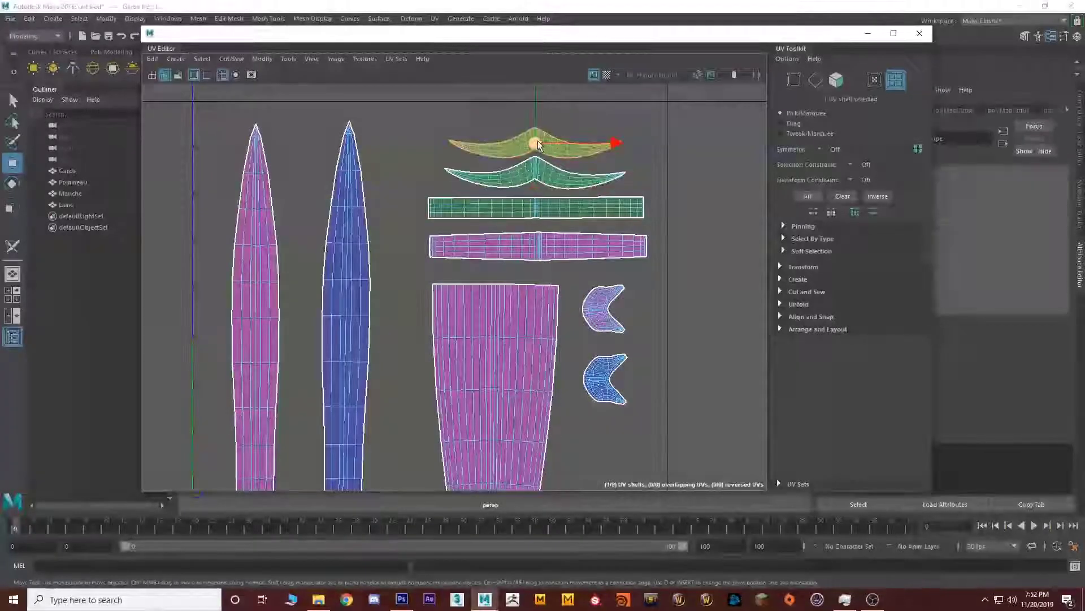
{"action": "left_click_drag", "start_coordinate": [536, 131], "coordinate": [539, 123]}
{"action": "left_click", "coordinate": [537, 174]}
{"action": "left_click_drag", "start_coordinate": [538, 174], "coordinate": [539, 166]}
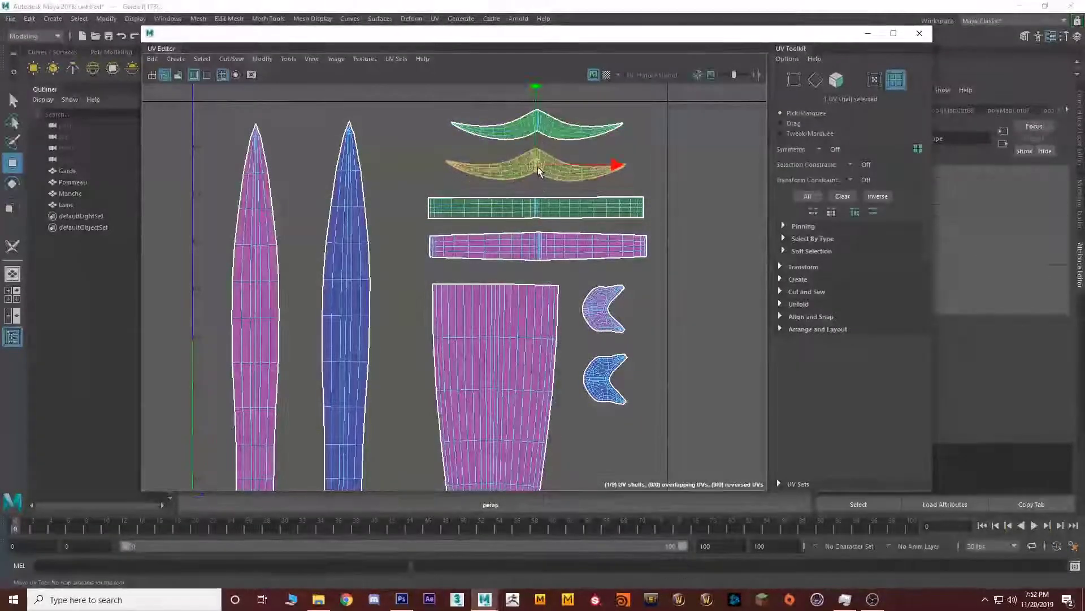
{"action": "left_click", "coordinate": [474, 273]}
{"action": "scroll", "coordinate": [463, 288], "scroll_direction": "down", "scroll_amount": 1}
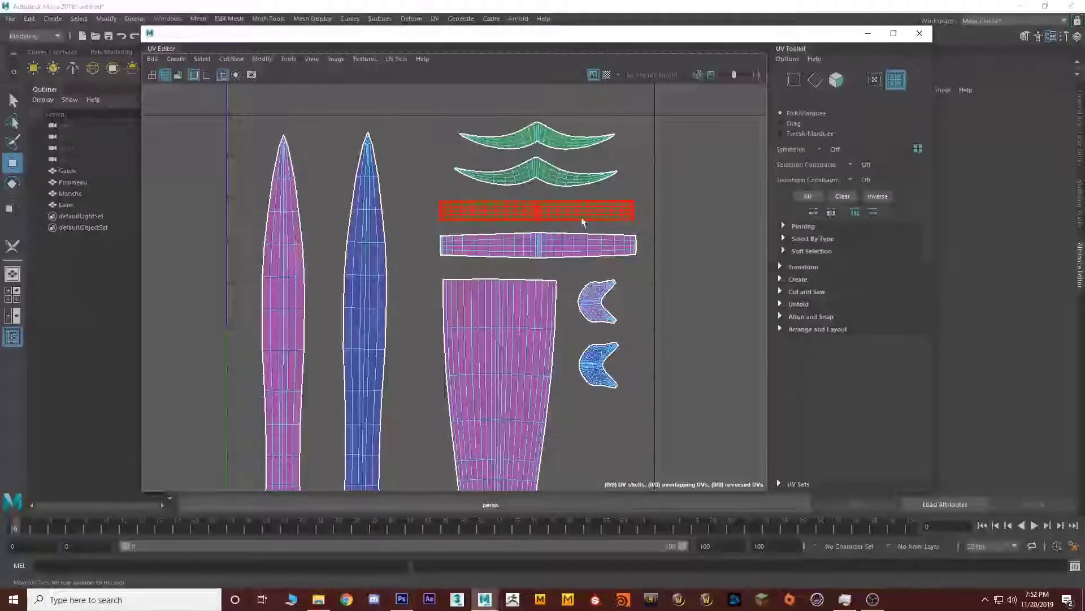
{"action": "scroll", "coordinate": [586, 216], "scroll_direction": "down", "scroll_amount": 2}
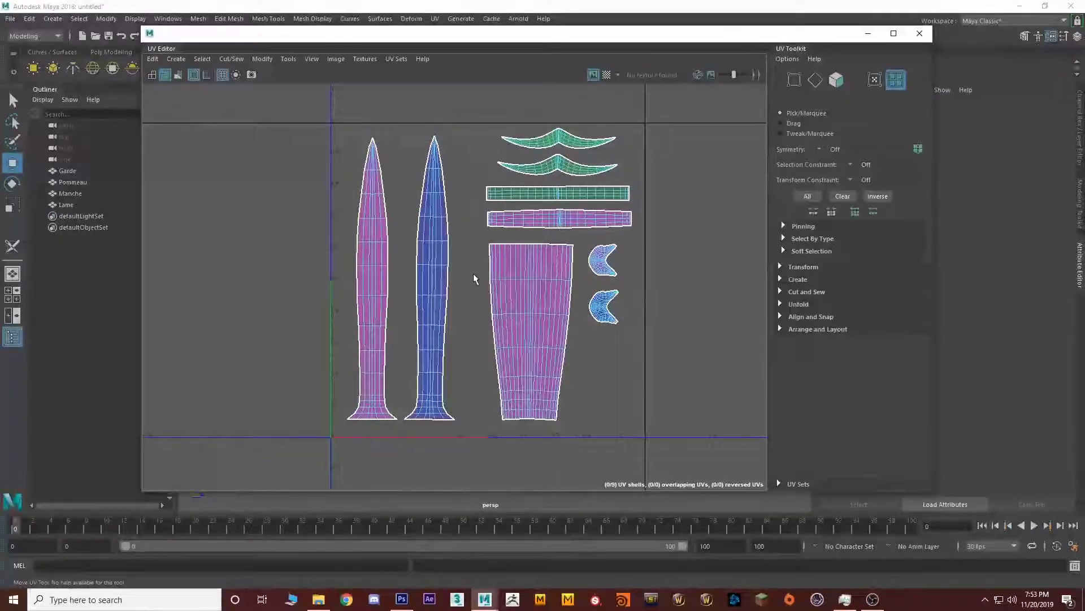
Open the UV snapshot options and set the image format to PNG.
{"action": "left_click", "coordinate": [337, 59]}
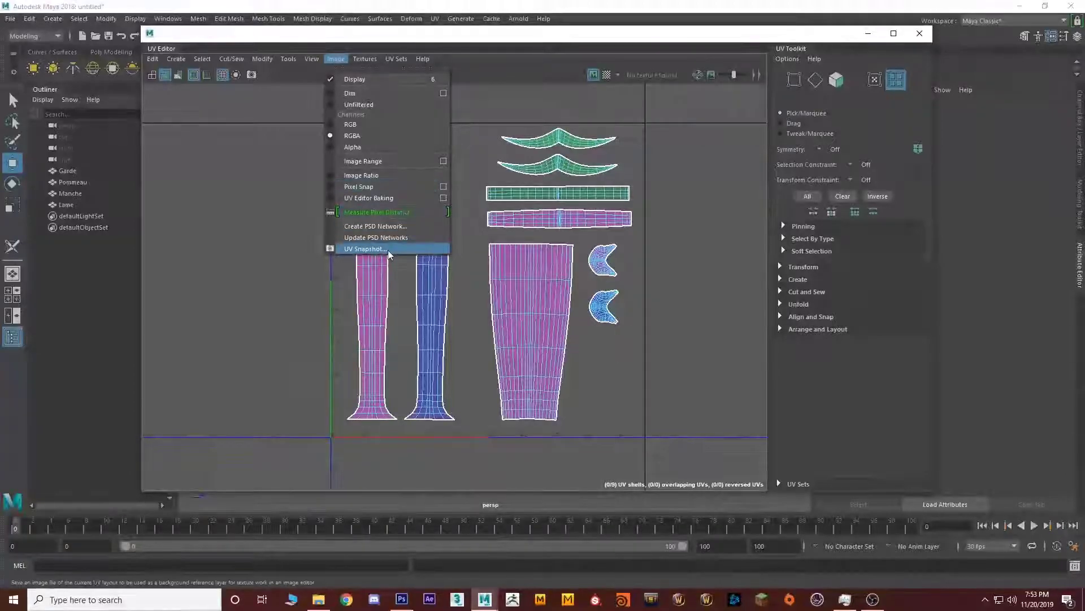
{"action": "left_click", "coordinate": [366, 249]}
{"action": "left_click_drag", "start_coordinate": [697, 233], "coordinate": [407, 168]}
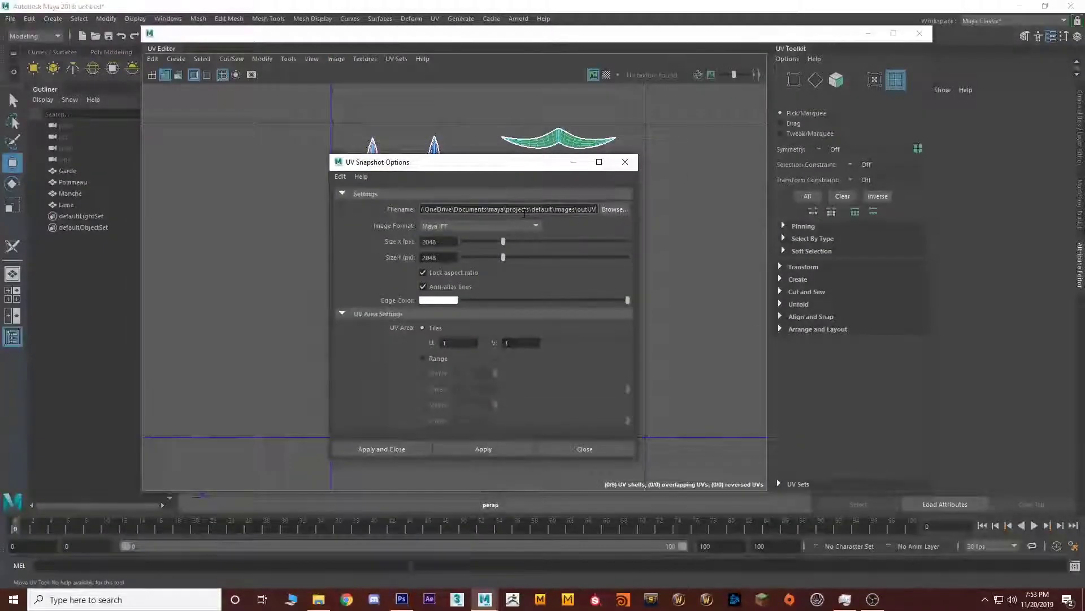
{"action": "left_click", "coordinate": [449, 226]}
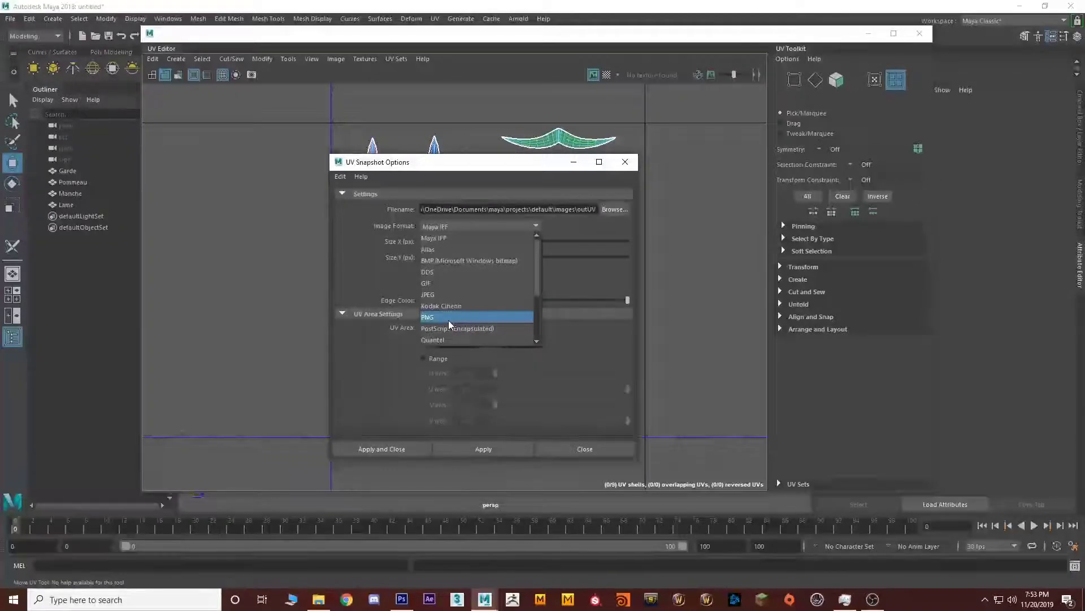
{"action": "scroll", "coordinate": [449, 321], "scroll_direction": "down", "scroll_amount": 3}
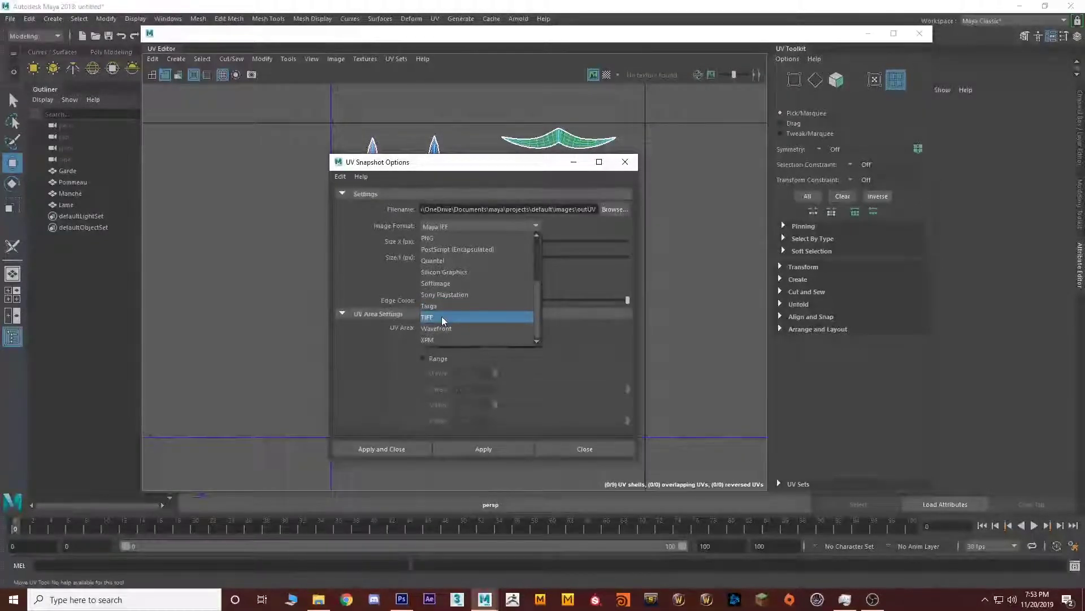
{"action": "scroll", "coordinate": [452, 300], "scroll_direction": "up", "scroll_amount": 3}
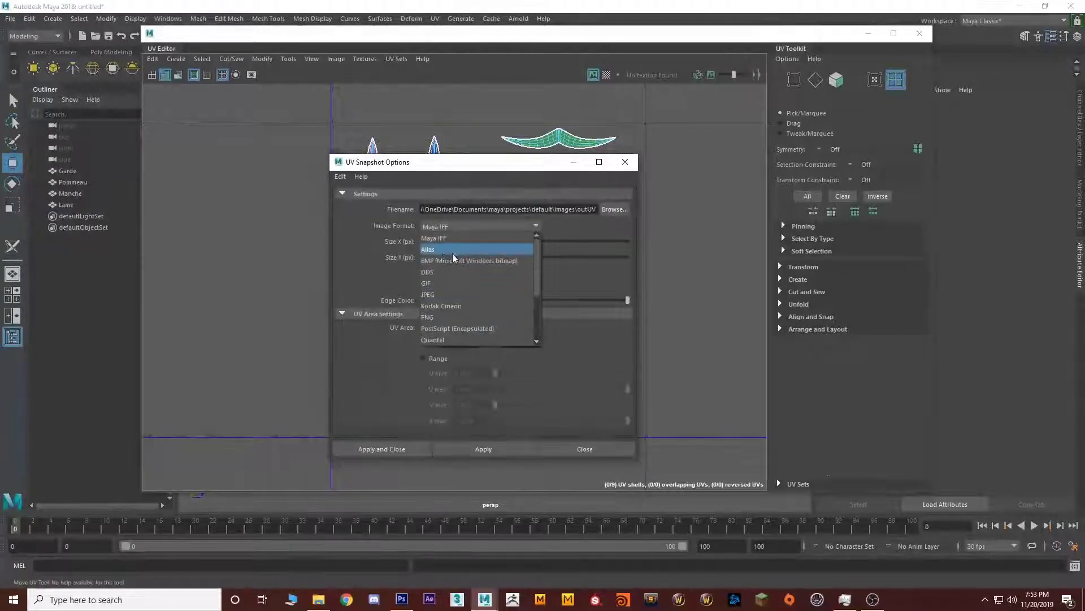
{"action": "left_click", "coordinate": [444, 295]}
{"action": "left_click", "coordinate": [467, 227]}
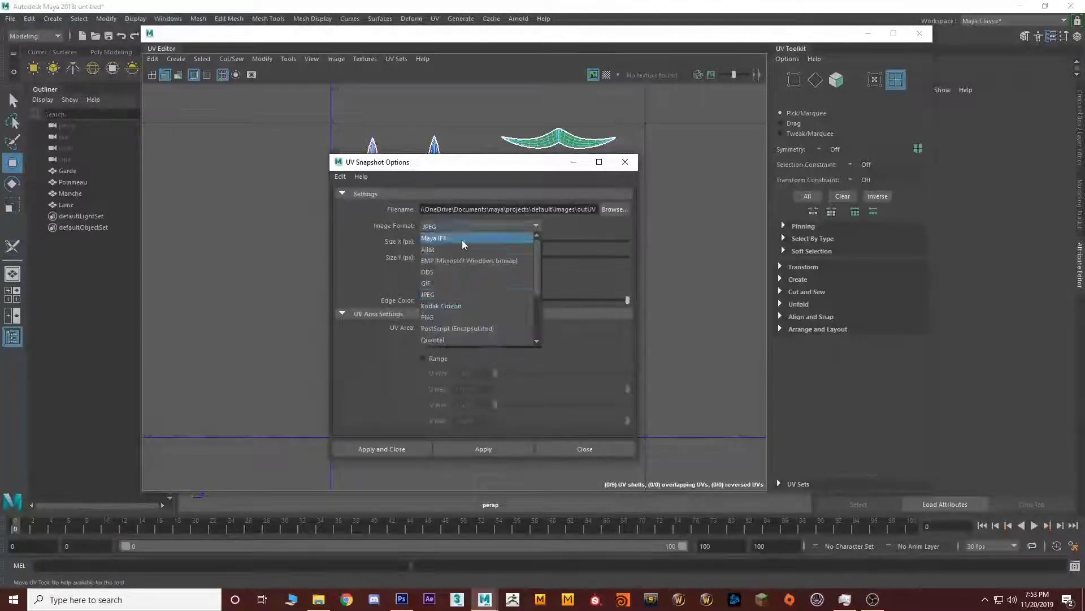
{"action": "scroll", "coordinate": [446, 274], "scroll_direction": "down", "scroll_amount": 1}
{"action": "left_click", "coordinate": [446, 283]}
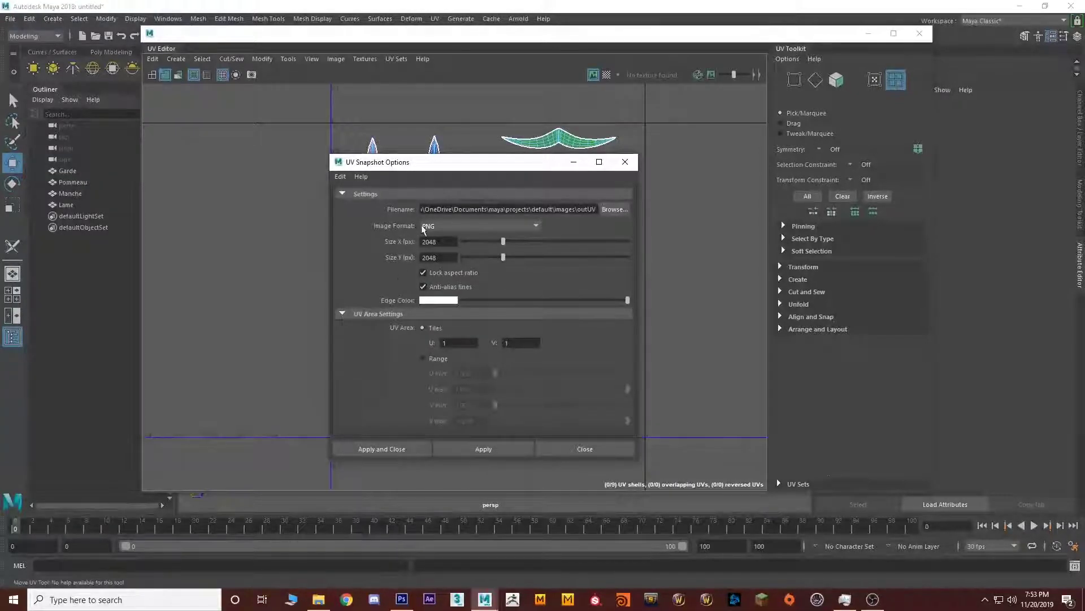
{"action": "double_click", "coordinate": [448, 242]}
{"action": "double_click", "coordinate": [444, 259]}
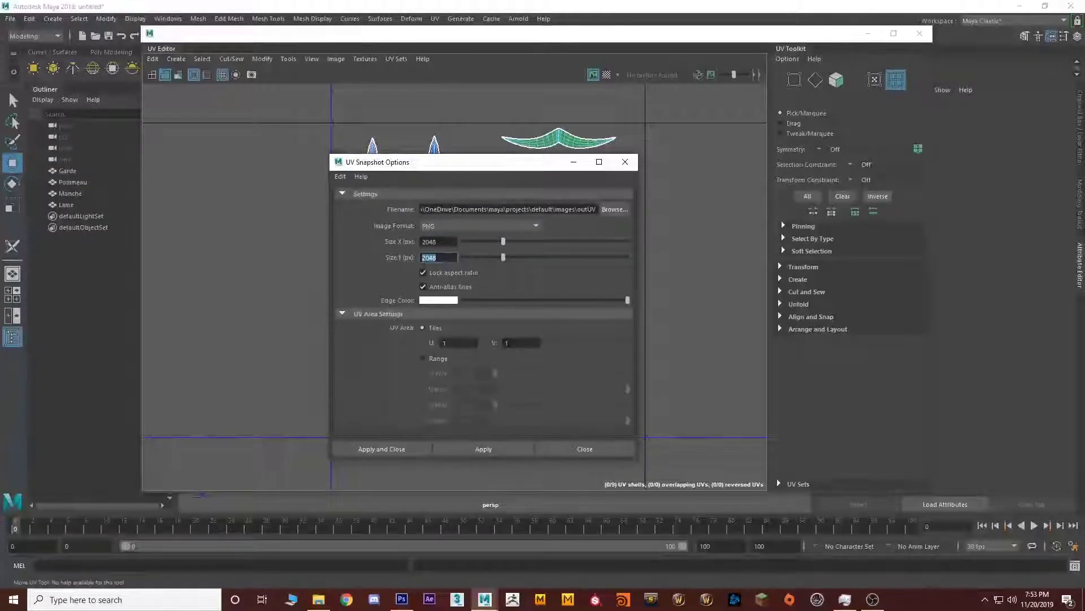
Set the snapshot's destination to a Desktop file named Sword UV and try to export it.
{"action": "left_click", "coordinate": [614, 210]}
{"action": "left_click", "coordinate": [252, 429]}
{"action": "type", "text": "Sword"}
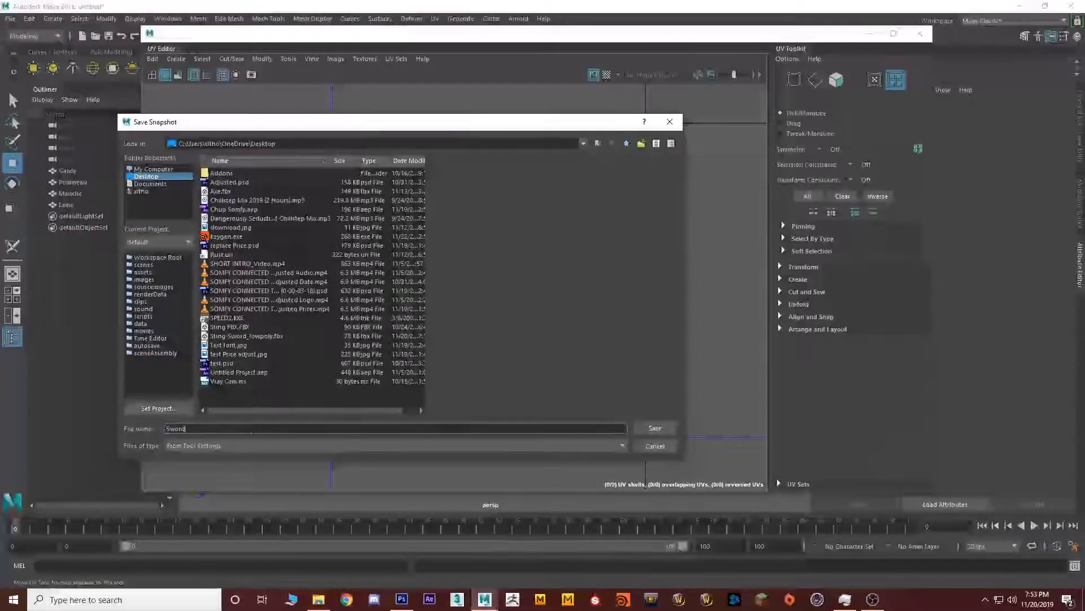
{"action": "type", "text": " UV"}
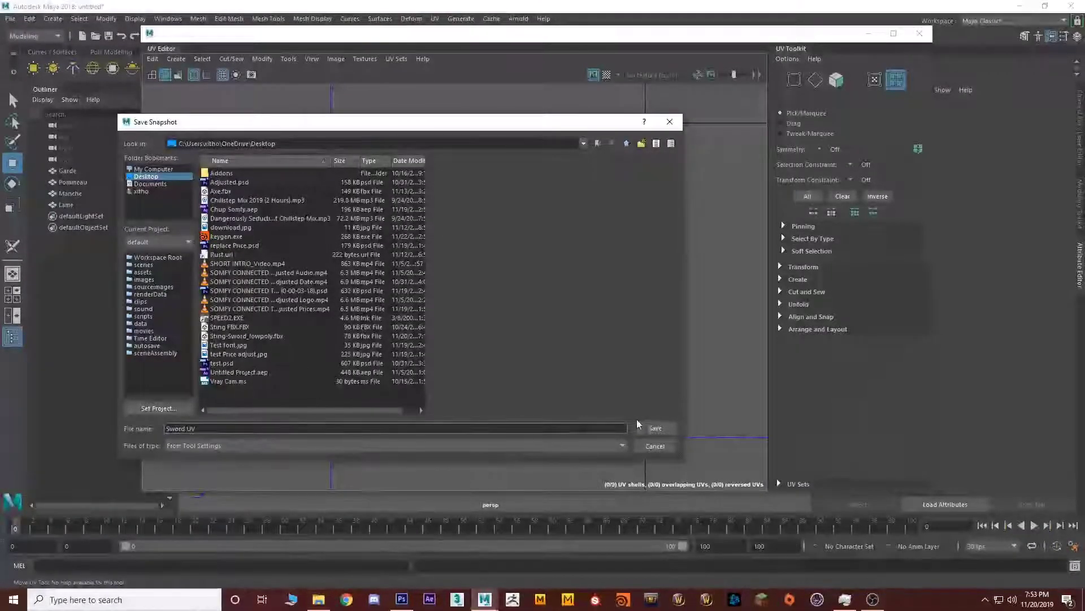
{"action": "left_click", "coordinate": [650, 424]}
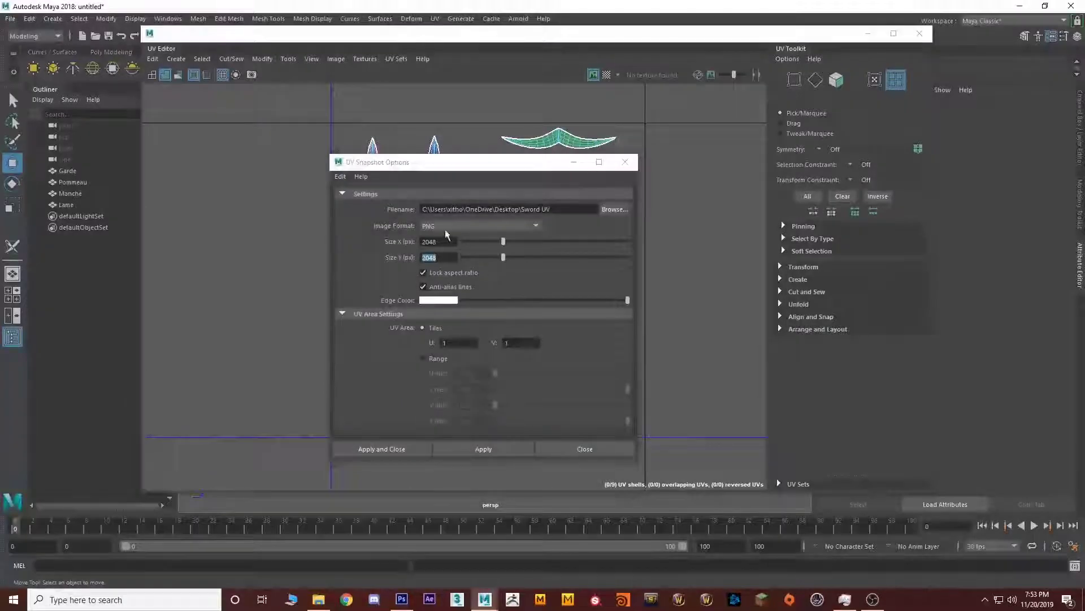
{"action": "left_click", "coordinate": [376, 450]}
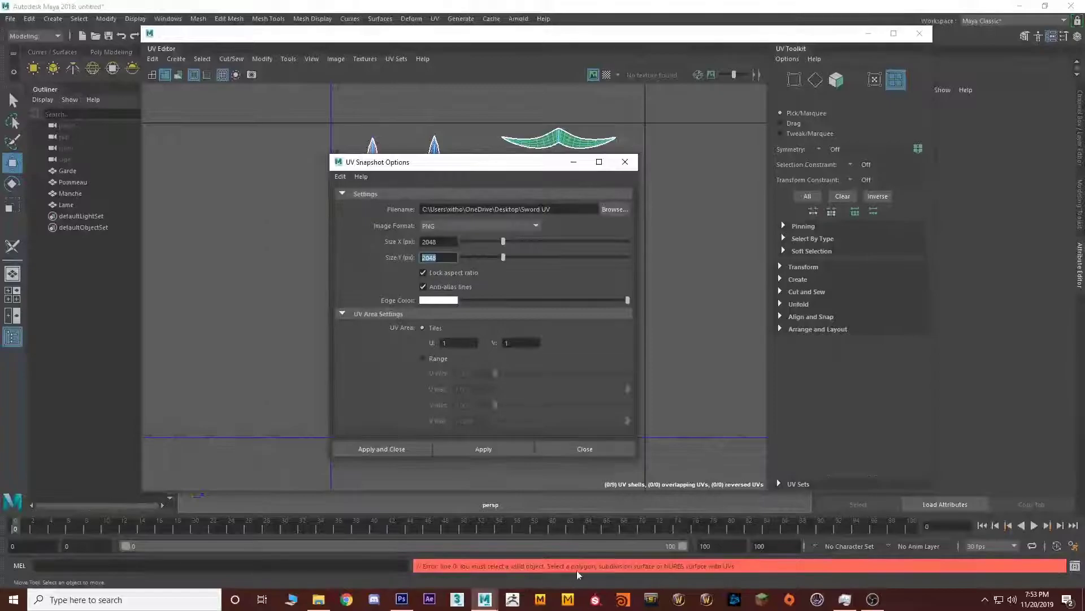
Select all the sword's UV shells and export the UV snapshot, closing its options.
{"action": "left_click_drag", "start_coordinate": [479, 163], "coordinate": [843, 242]}
{"action": "left_click", "coordinate": [221, 450]}
{"action": "left_click_drag", "start_coordinate": [222, 446], "coordinate": [220, 449]}
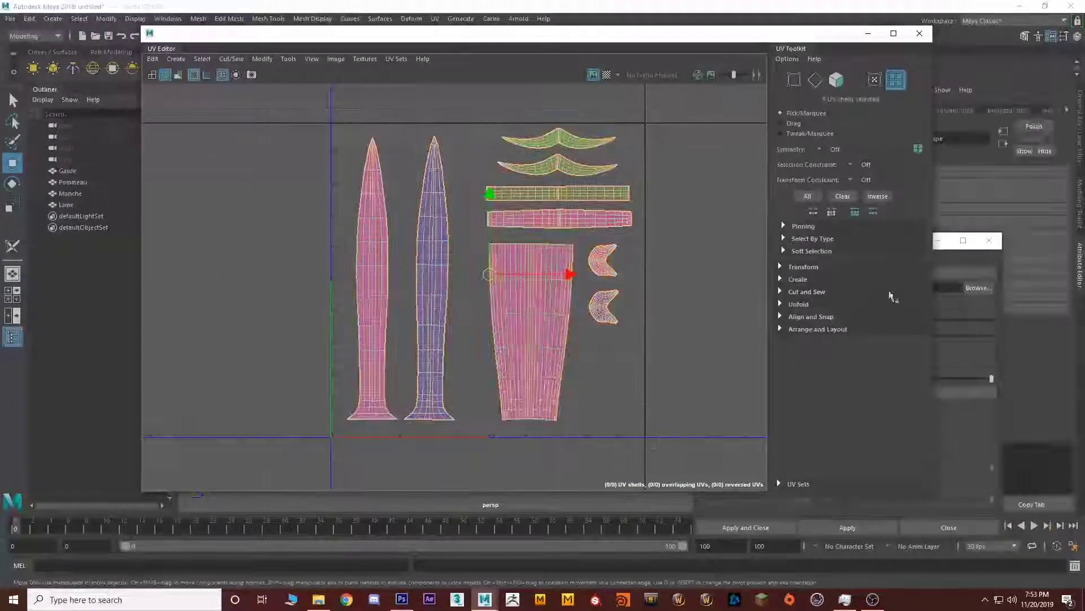
{"action": "left_click", "coordinate": [950, 251]}
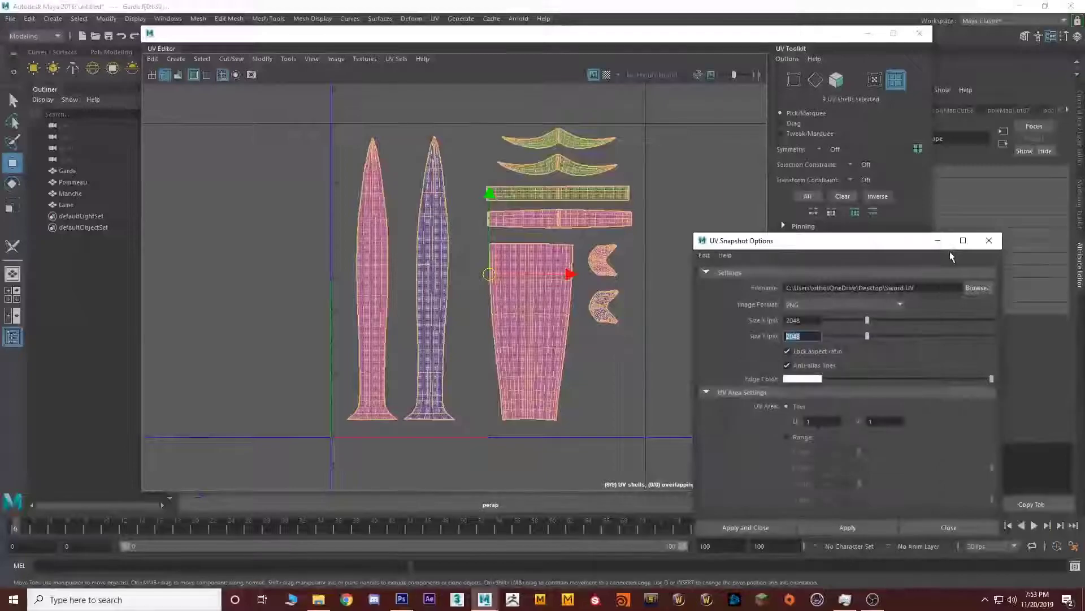
{"action": "left_click", "coordinate": [772, 526]}
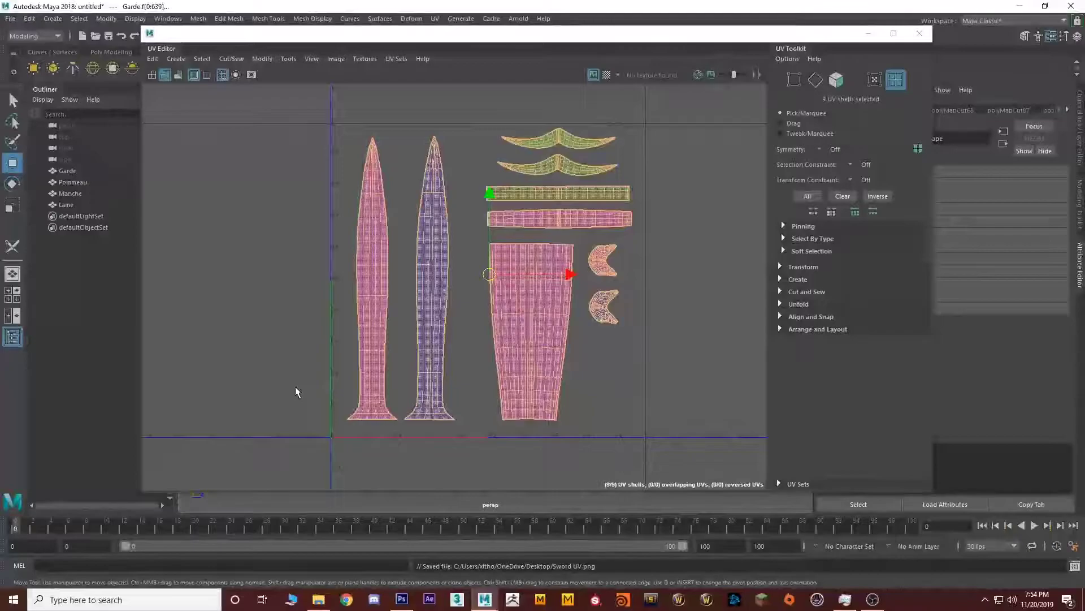
Close the UV Editor and preview the exported Sword UV image from the Windows desktop.
{"action": "left_click", "coordinate": [917, 34]}
{"action": "left_click_drag", "start_coordinate": [642, 274], "coordinate": [613, 237], "text": "alt"}
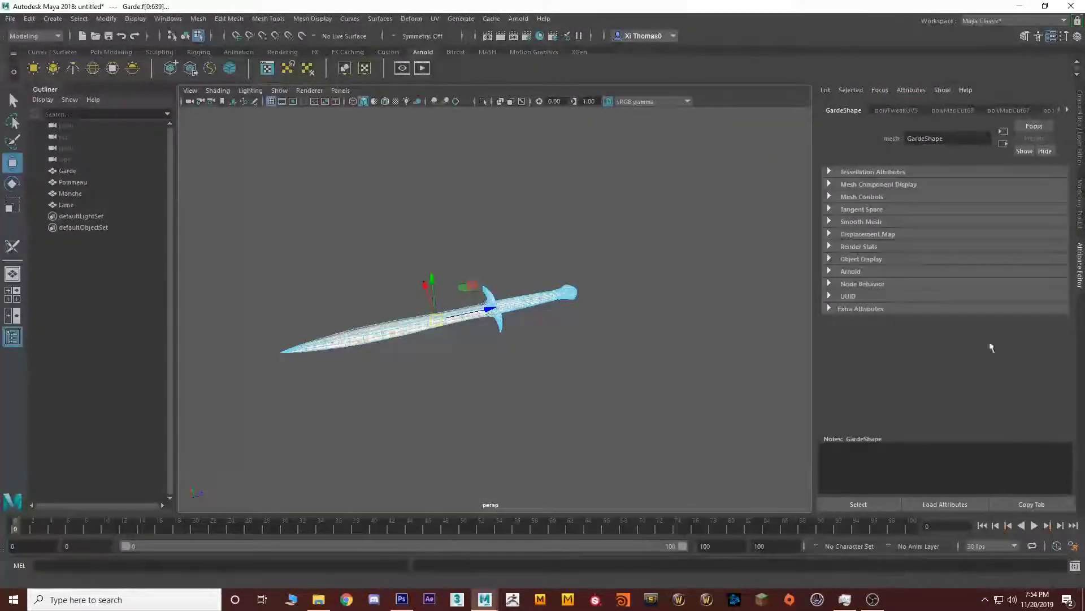
{"action": "left_click", "coordinate": [1084, 600]}
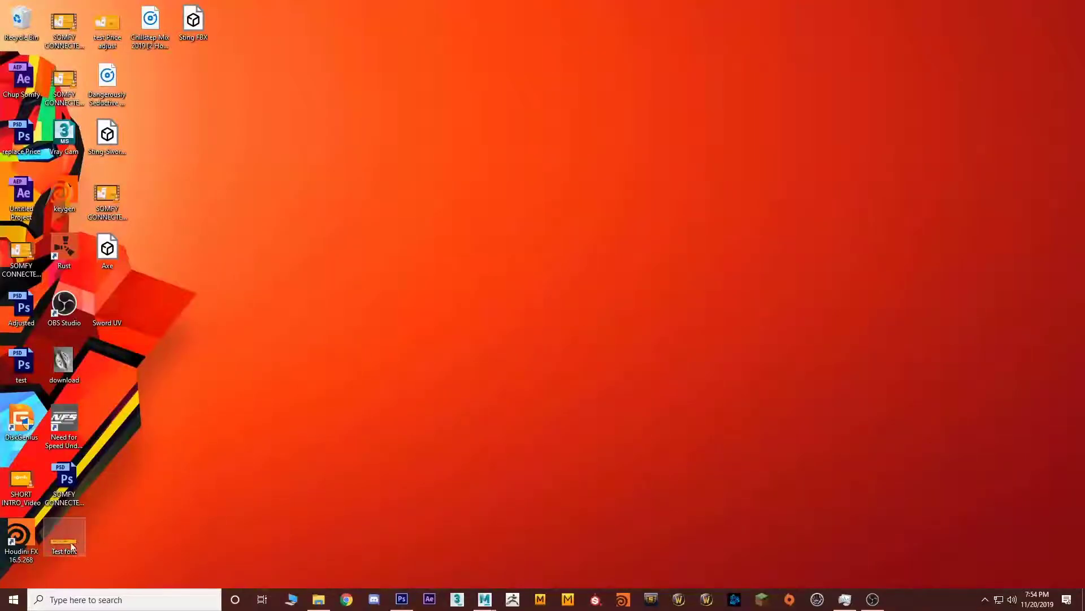
{"action": "double_click", "coordinate": [126, 302]}
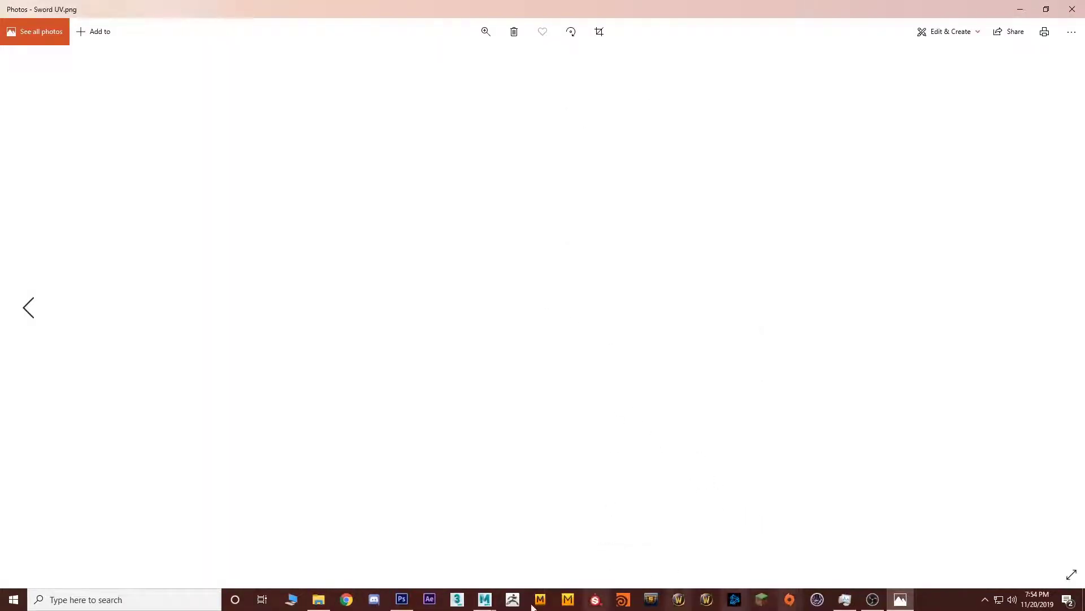
Switch to Photoshop and open Sword UV.png from the Desktop.
{"action": "left_click", "coordinate": [402, 599]}
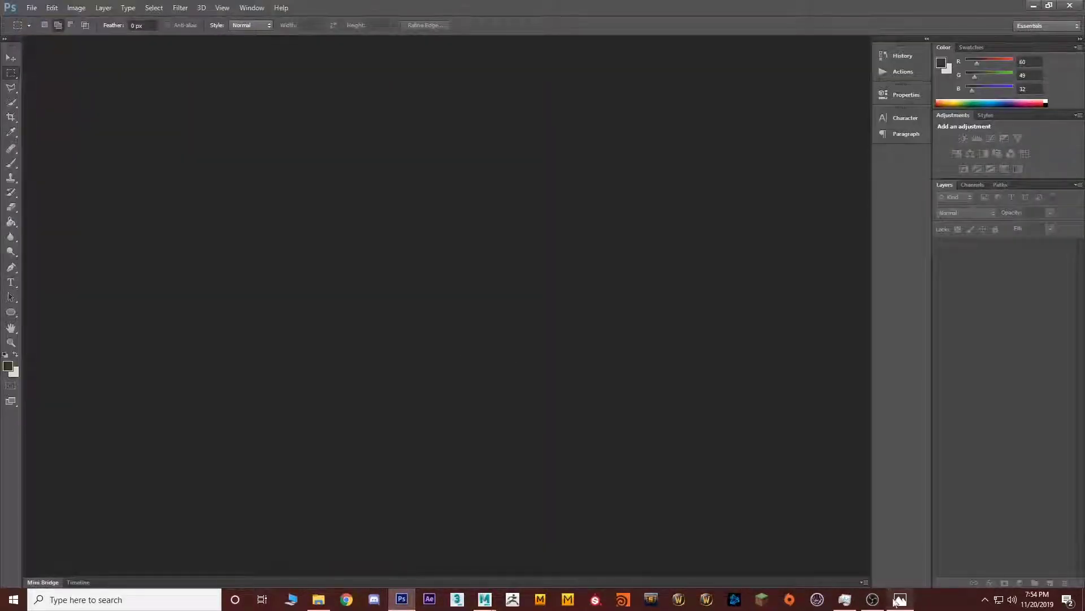
{"action": "double_click", "coordinate": [469, 285]}
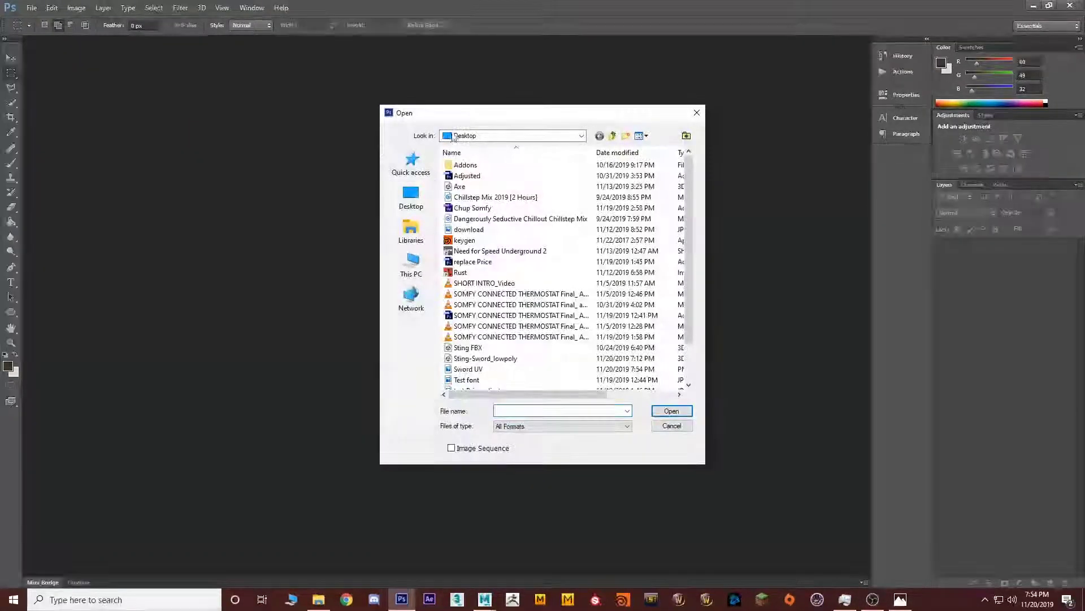
{"action": "scroll", "coordinate": [498, 298], "scroll_direction": "down", "scroll_amount": 2}
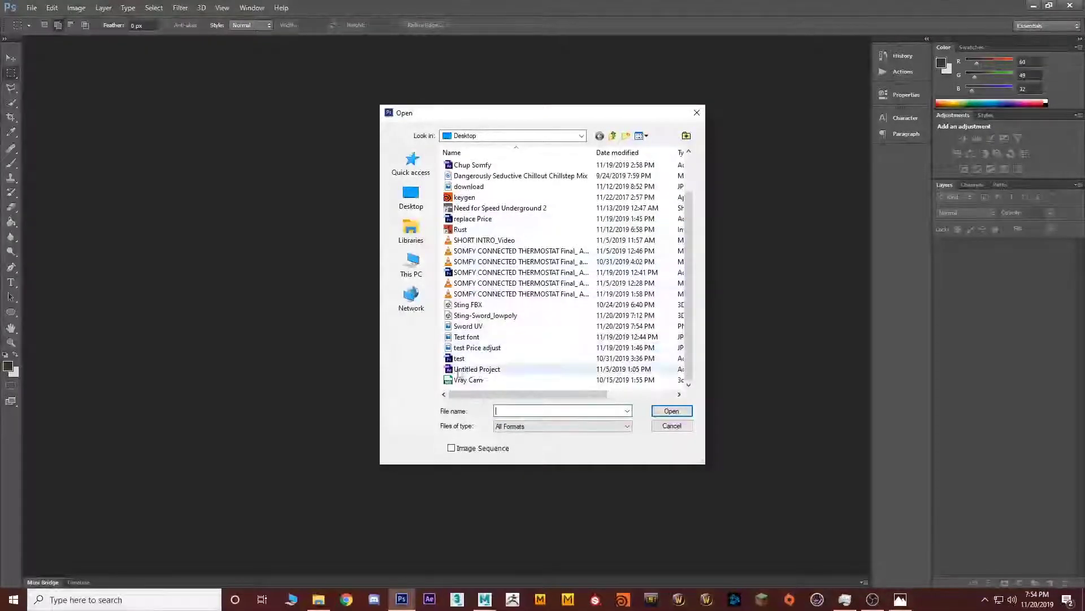
{"action": "double_click", "coordinate": [469, 326]}
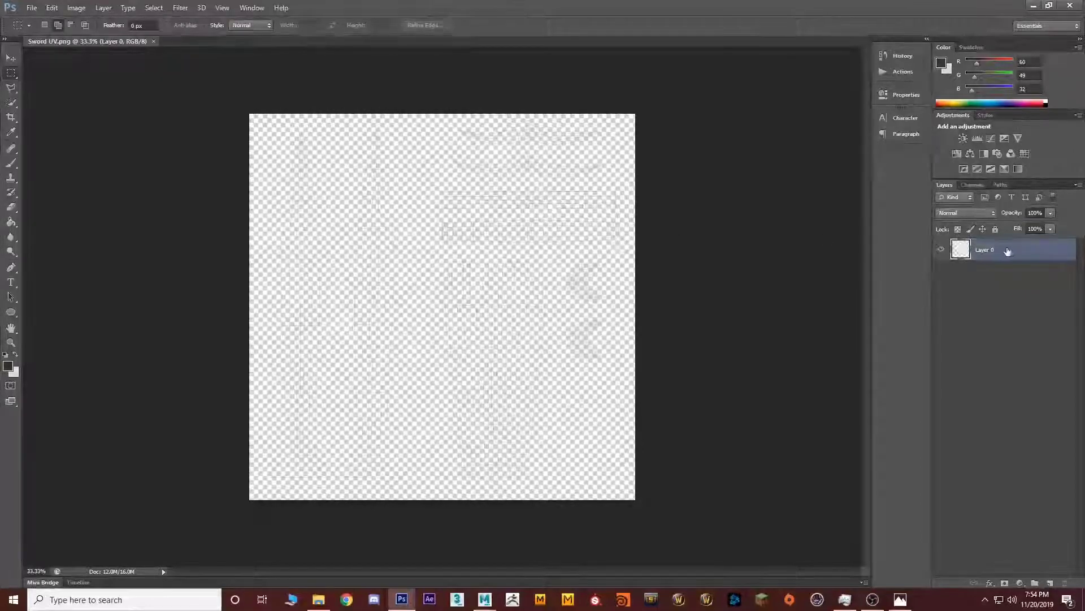
Add a black (000000) Solid Color fill layer and place it beneath the UV wireframe layer as a background.
{"action": "left_click", "coordinate": [1020, 583]}
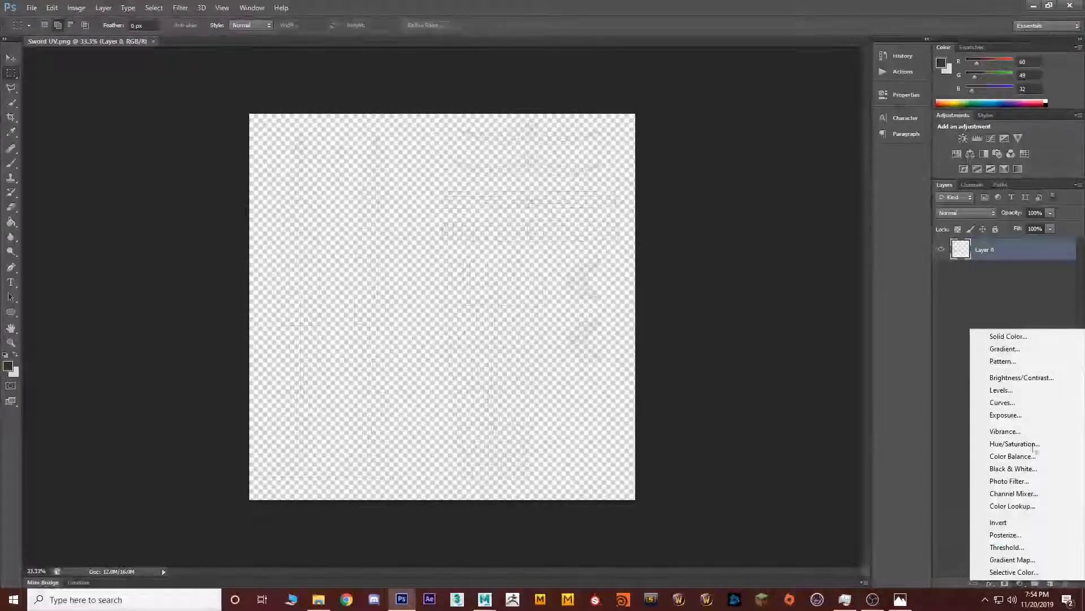
{"action": "left_click", "coordinate": [998, 335]}
{"action": "left_click", "coordinate": [1020, 584]}
{"action": "left_click", "coordinate": [979, 342]}
{"action": "left_click_drag", "start_coordinate": [589, 260], "coordinate": [621, 370]}
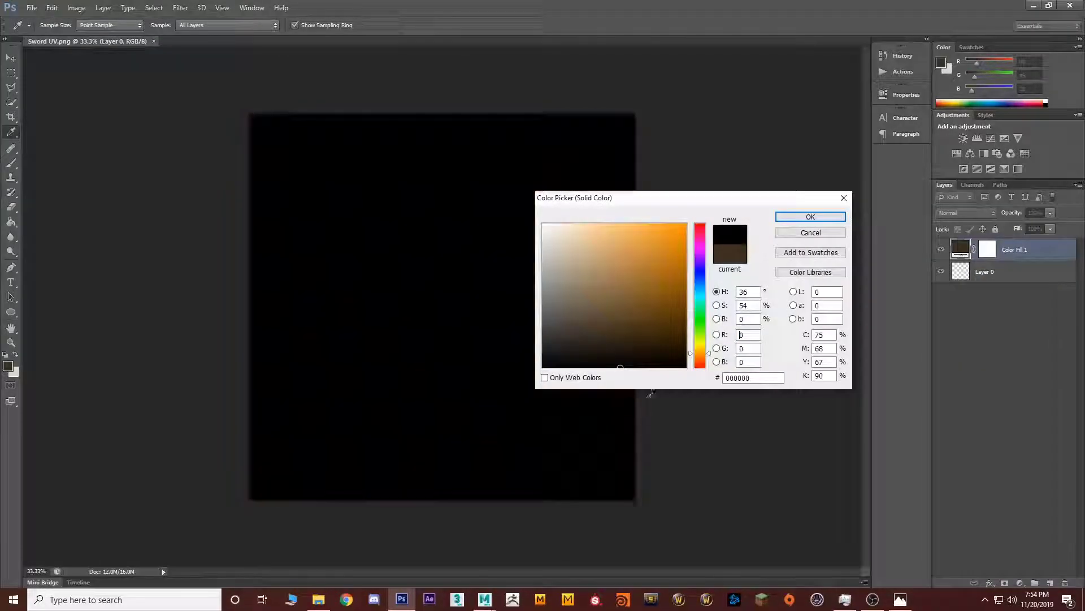
{"action": "left_click", "coordinate": [809, 217]}
{"action": "left_click_drag", "start_coordinate": [1015, 250], "coordinate": [995, 339]}
{"action": "left_click", "coordinate": [995, 375]}
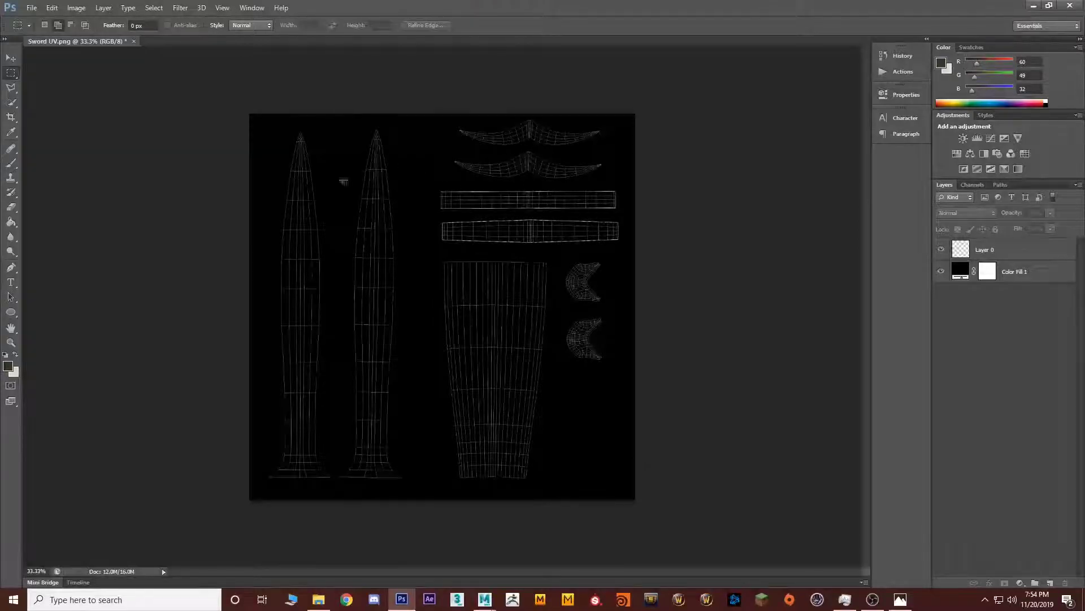